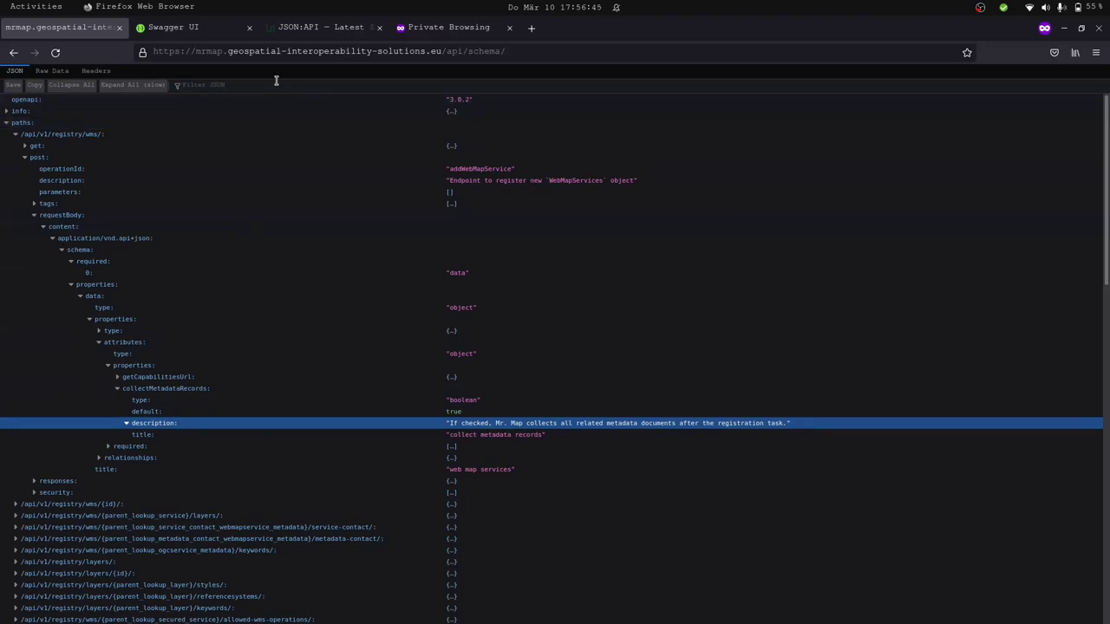
Collapse the schema's paths node and bring the Swagger Petstore demo tab to the front.
click(296, 53)
key(ctrl+c)
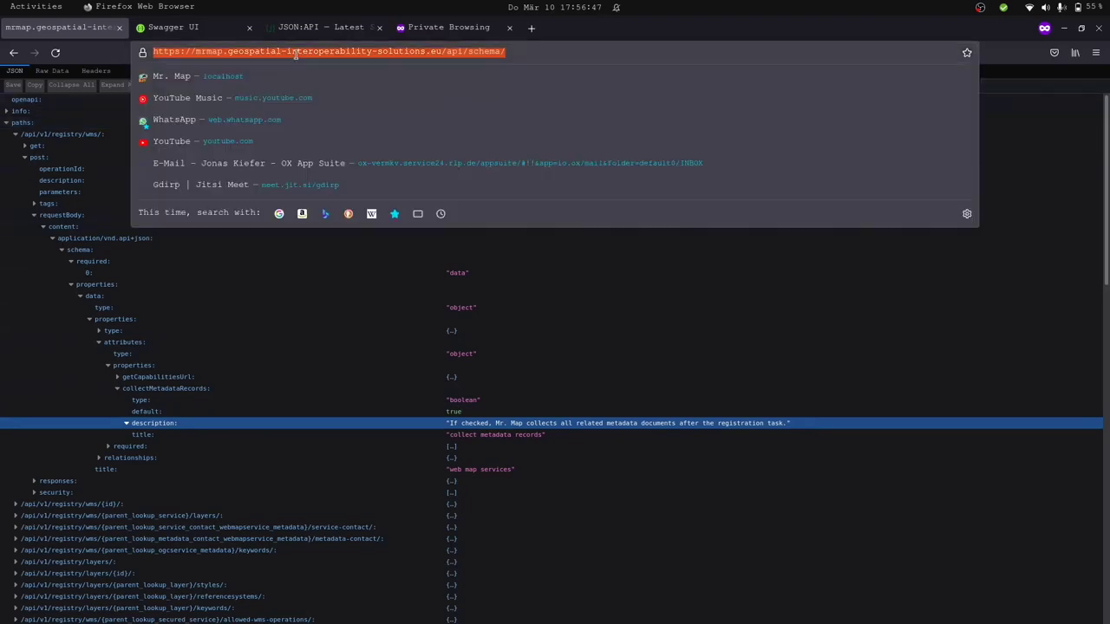
click(40, 122)
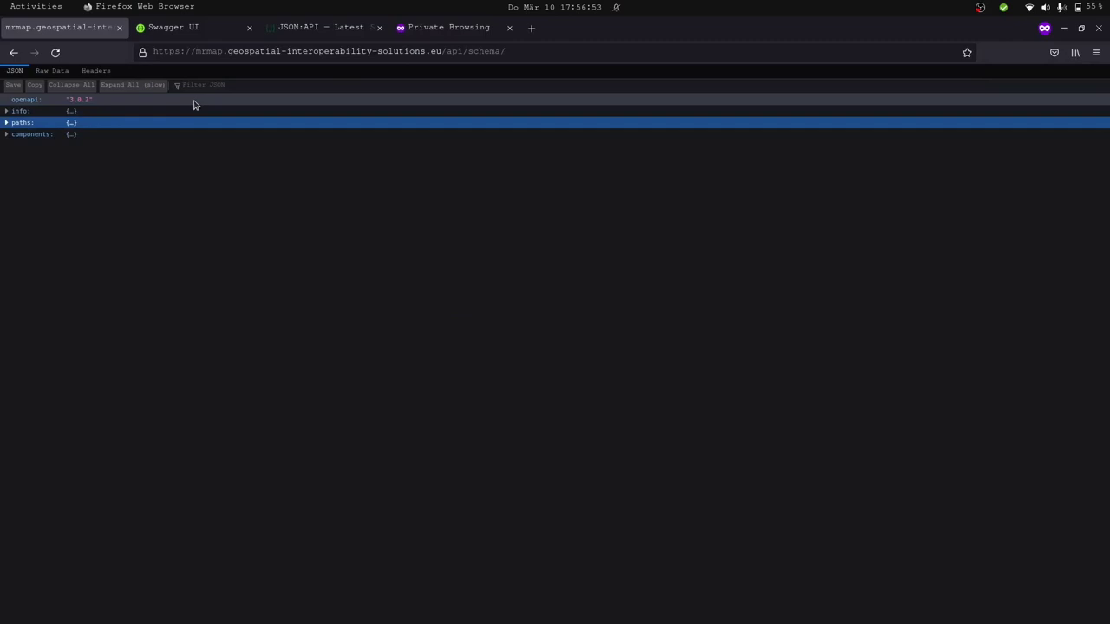
click(193, 36)
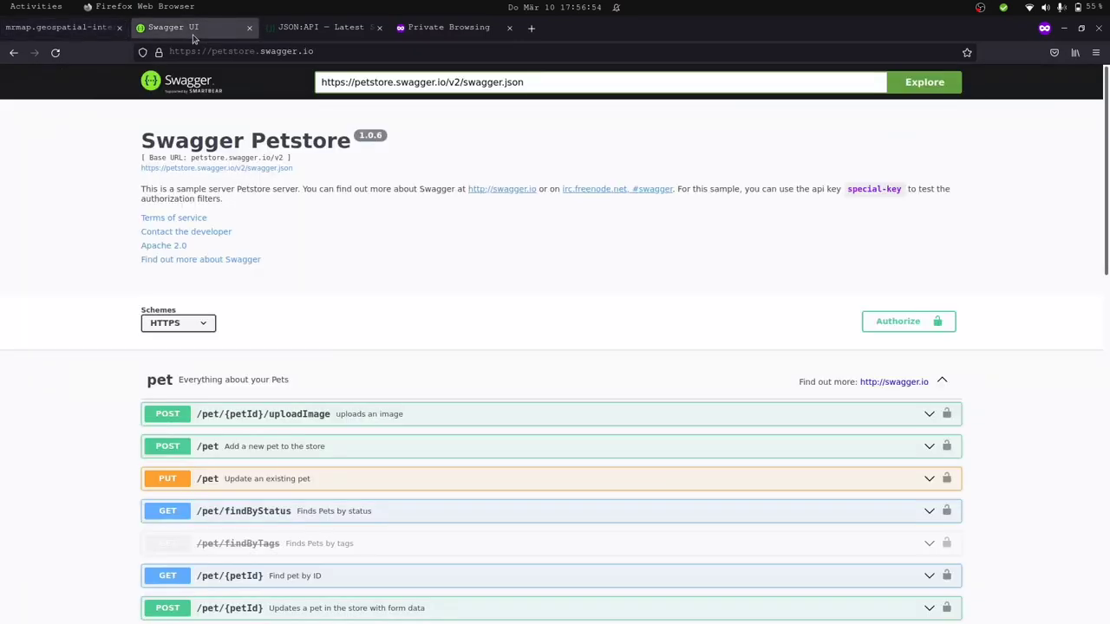
Replace the Petstore spec address with the MrMap /api/schema/ URL and load it.
double_click(519, 82)
triple_click(521, 82)
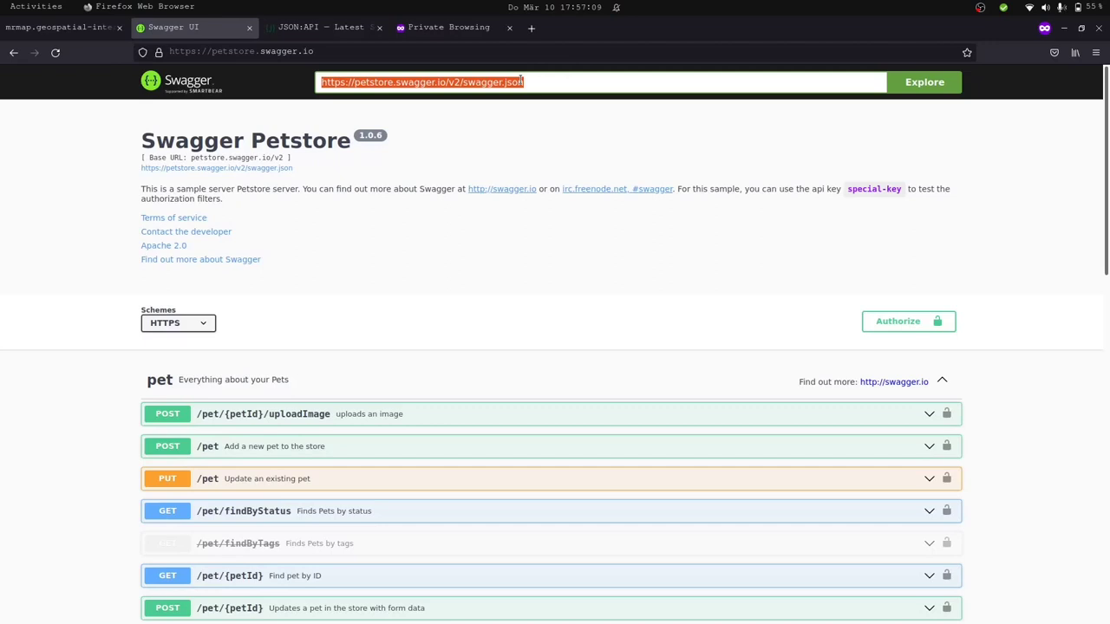
key(ctrl+v)
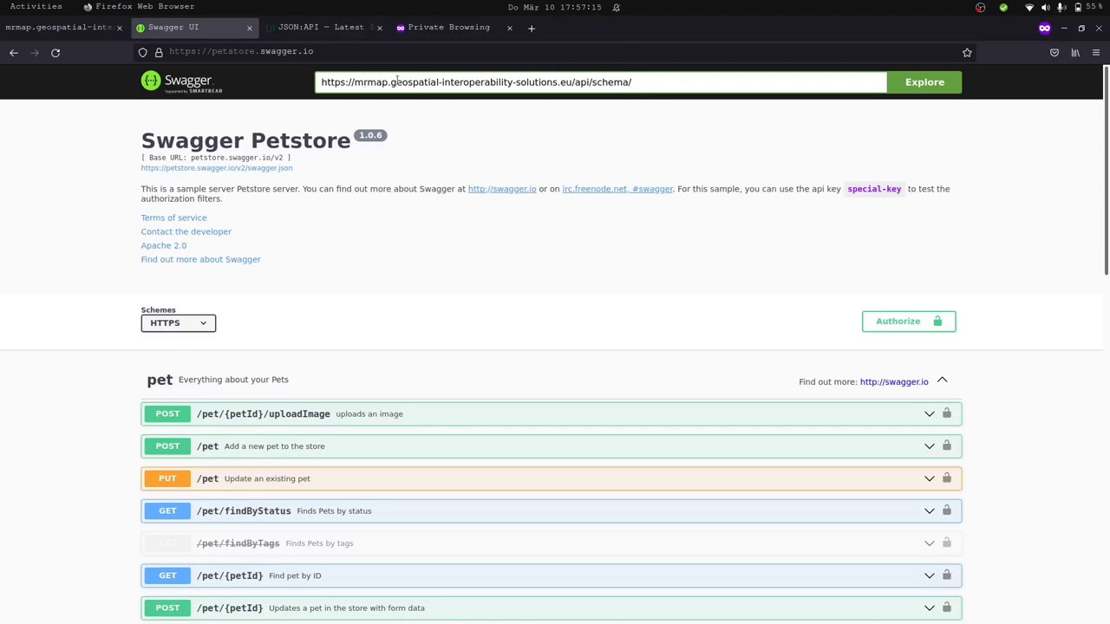
click(938, 83)
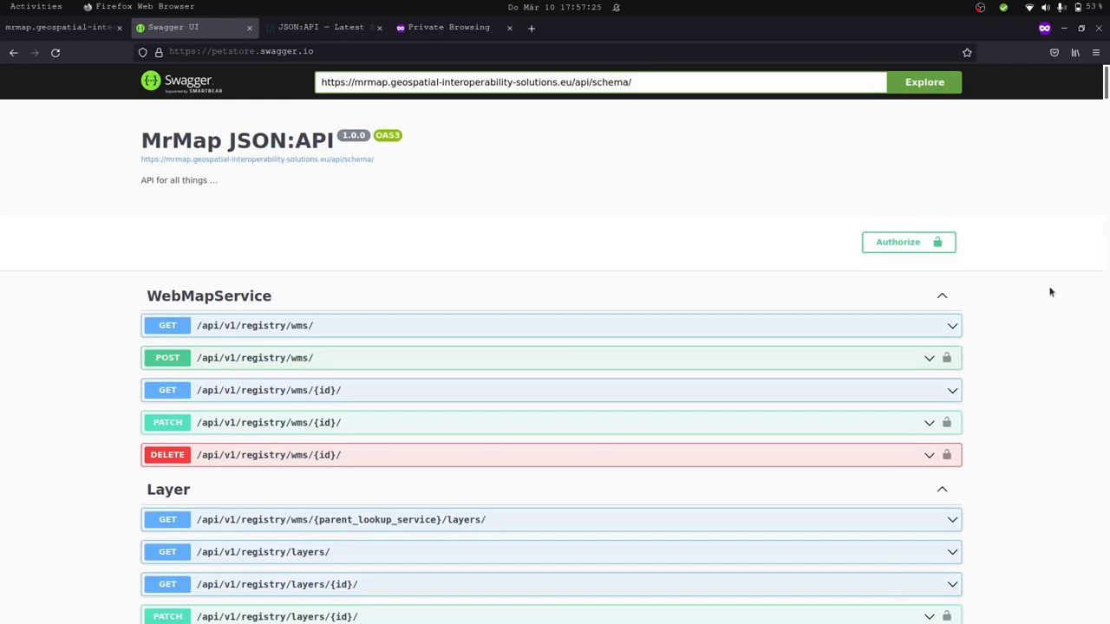
scroll(1050, 293, down, 2)
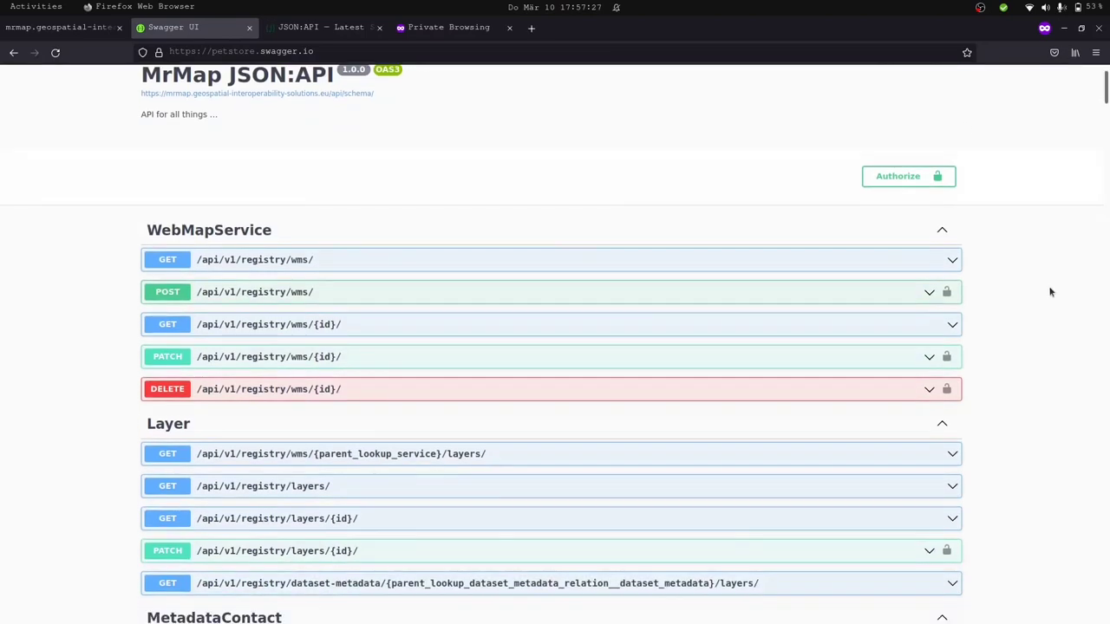
Expand the GET /api/v1/registry/wms/ operation and look through its parameters.
scroll(1050, 292, down, 3)
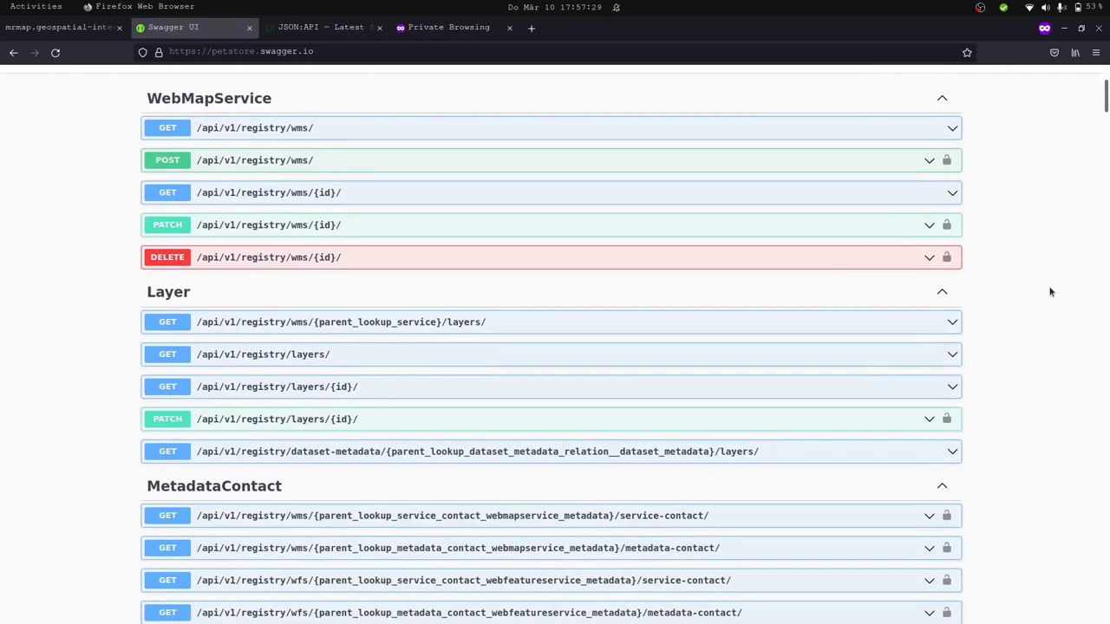
scroll(1050, 293, down, 10)
scroll(1050, 292, up, 8)
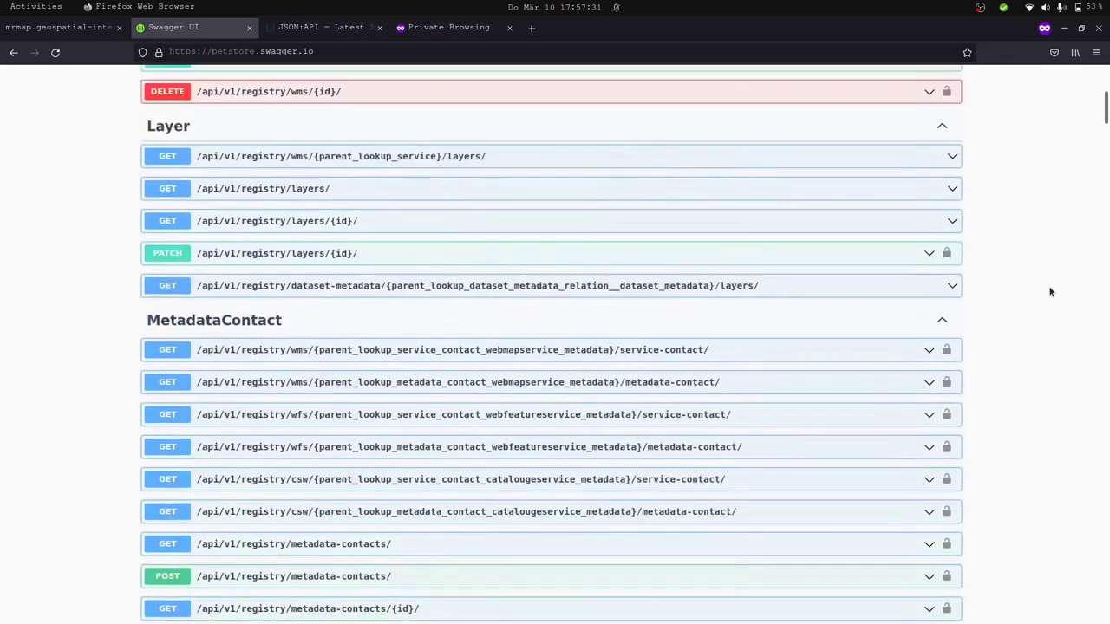
scroll(1050, 292, up, 5)
scroll(1050, 292, up, 2)
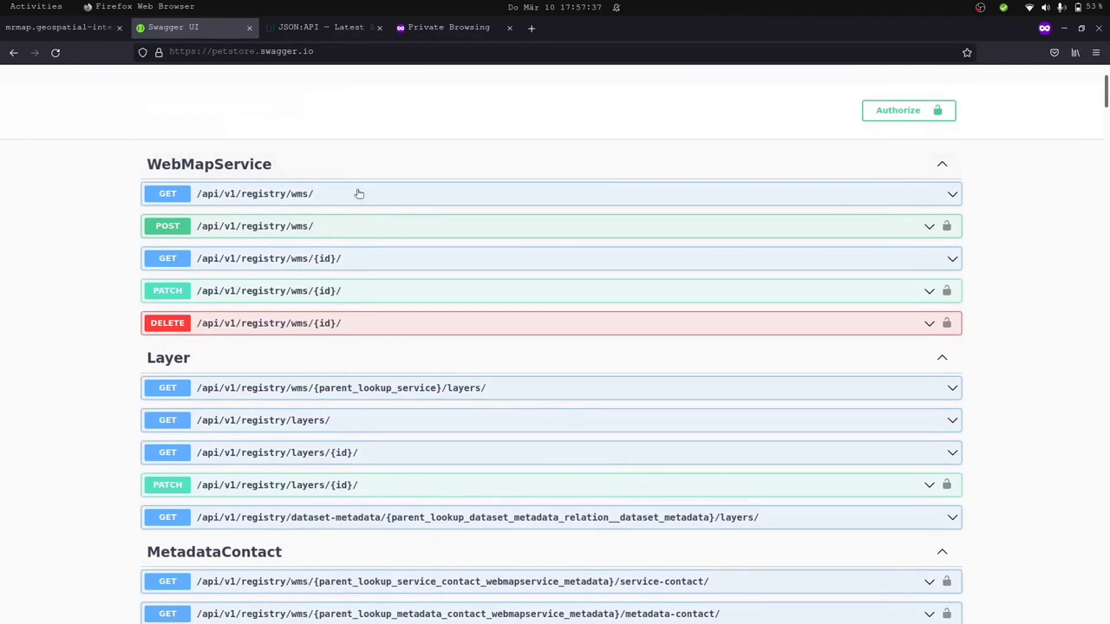
click(493, 190)
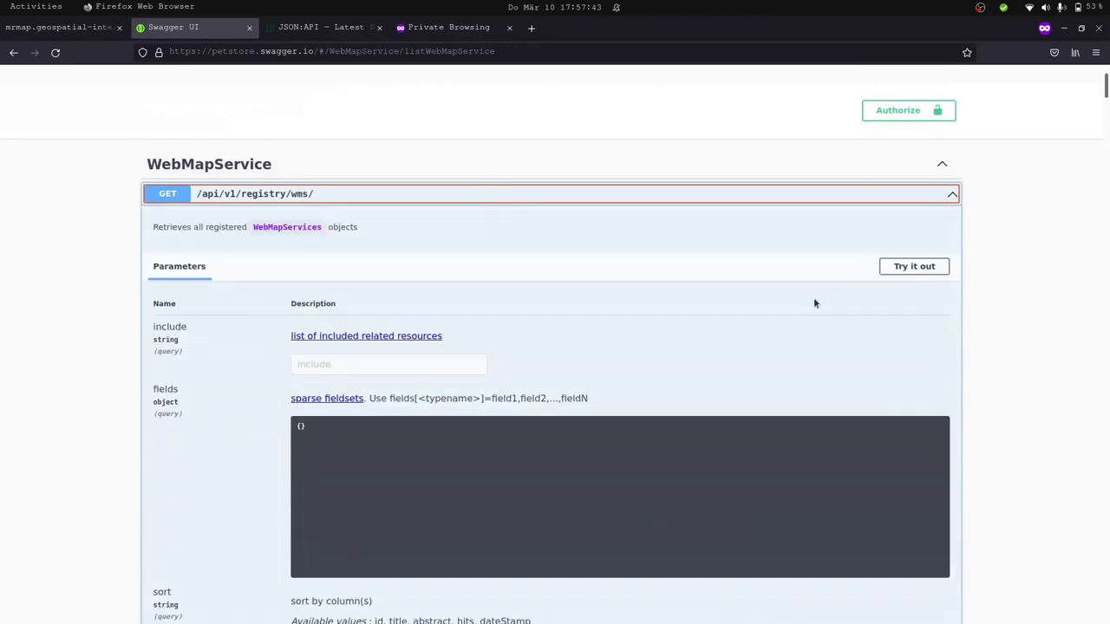
scroll(815, 302, down, 5)
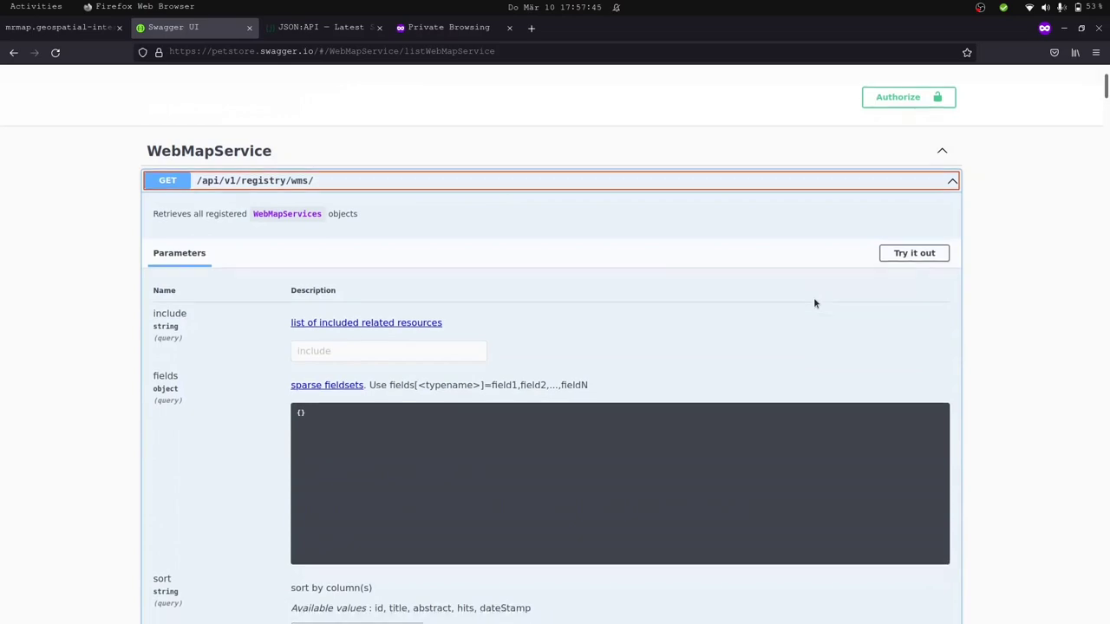
scroll(814, 298, down, 5)
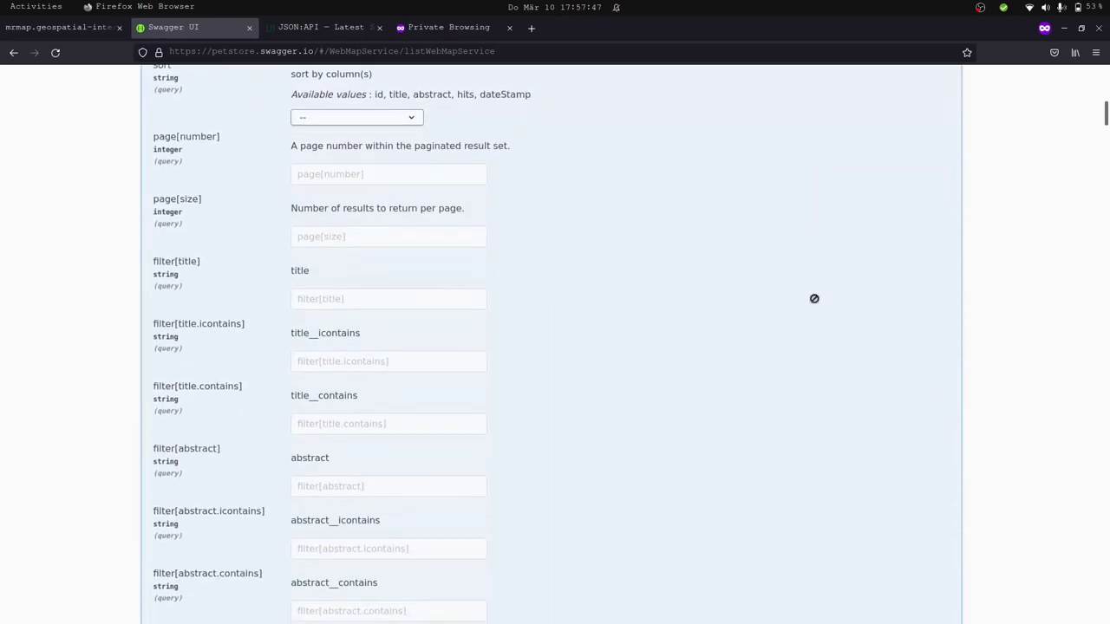
scroll(815, 303, down, 3)
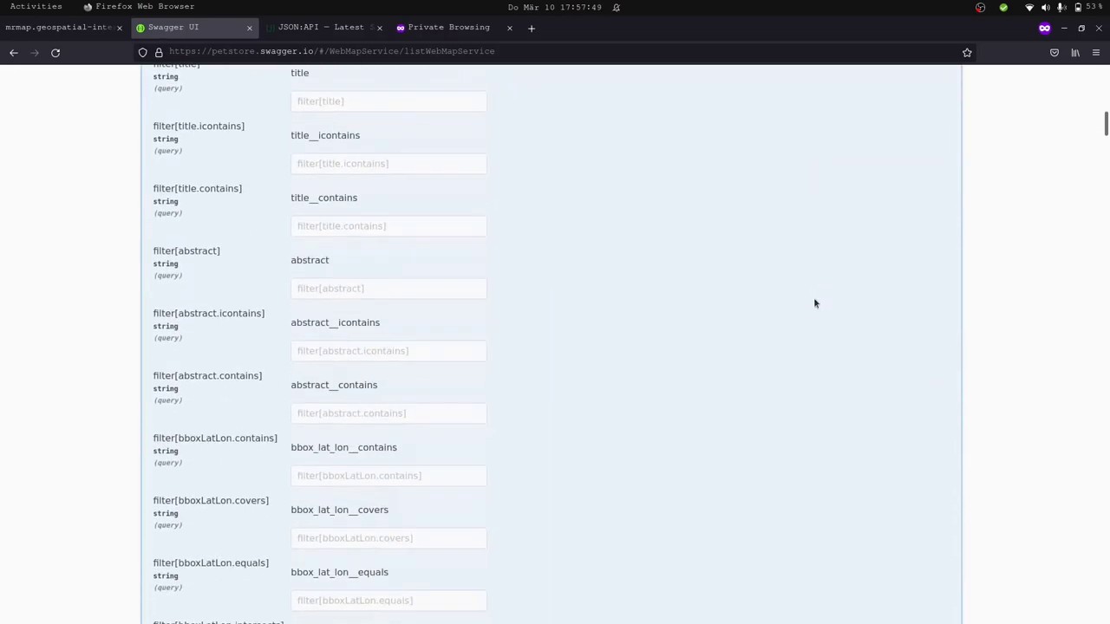
In the JSON schema tab, expand paths and the wms path's get operation for comparison.
click(60, 27)
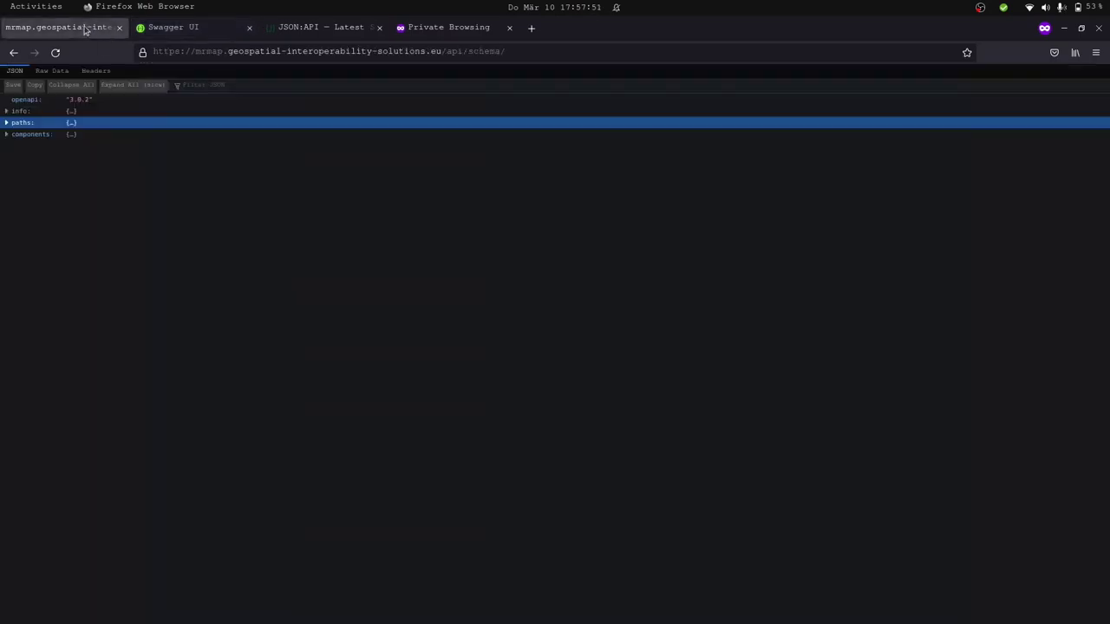
click(6, 122)
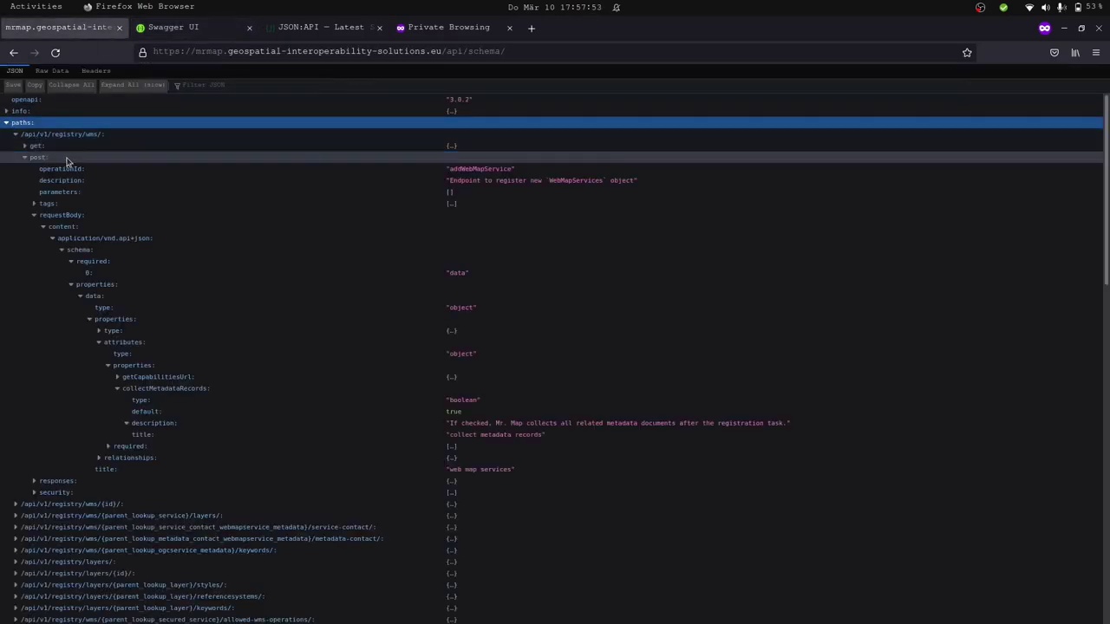
click(67, 158)
click(35, 147)
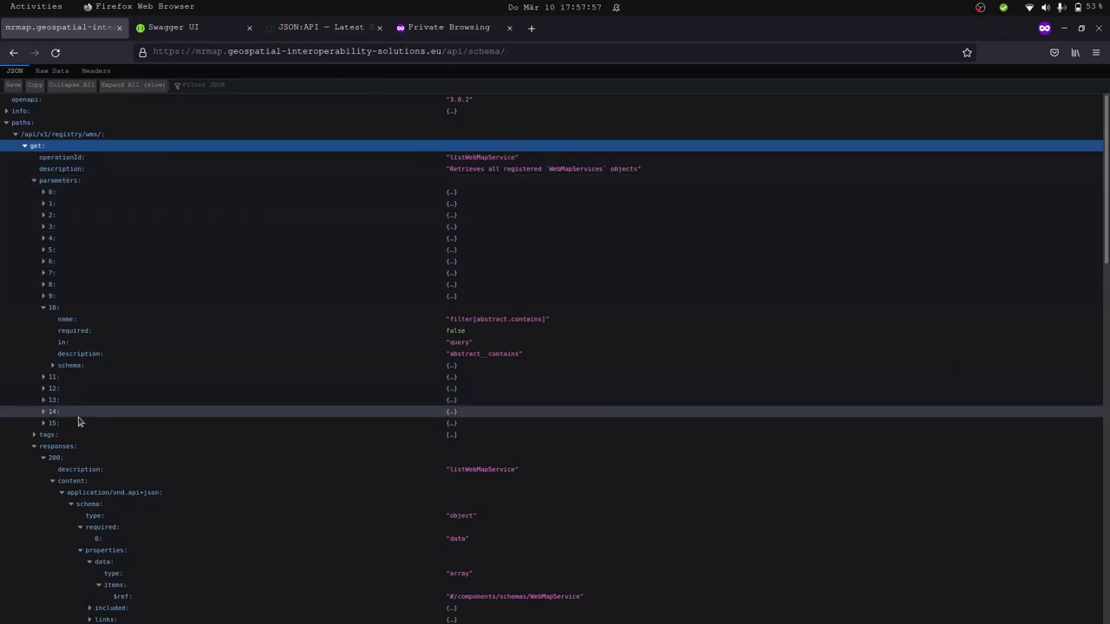
Switch the WMS list operation to Try it out and execute the request.
click(174, 27)
scroll(247, 208, down, 5)
scroll(247, 210, up, 3)
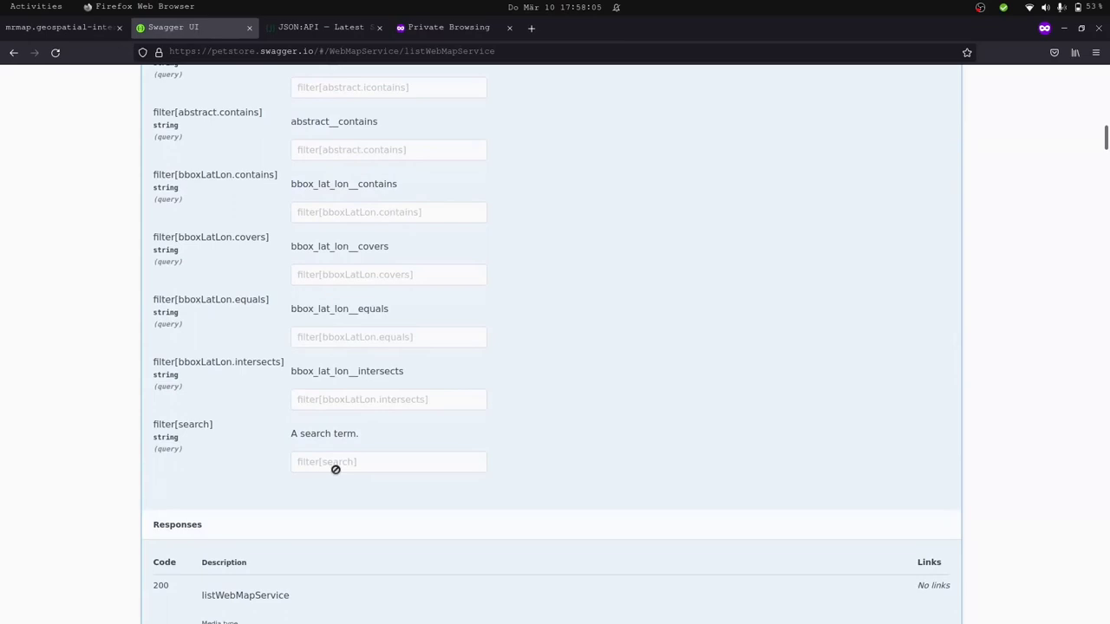
scroll(335, 469, up, 10)
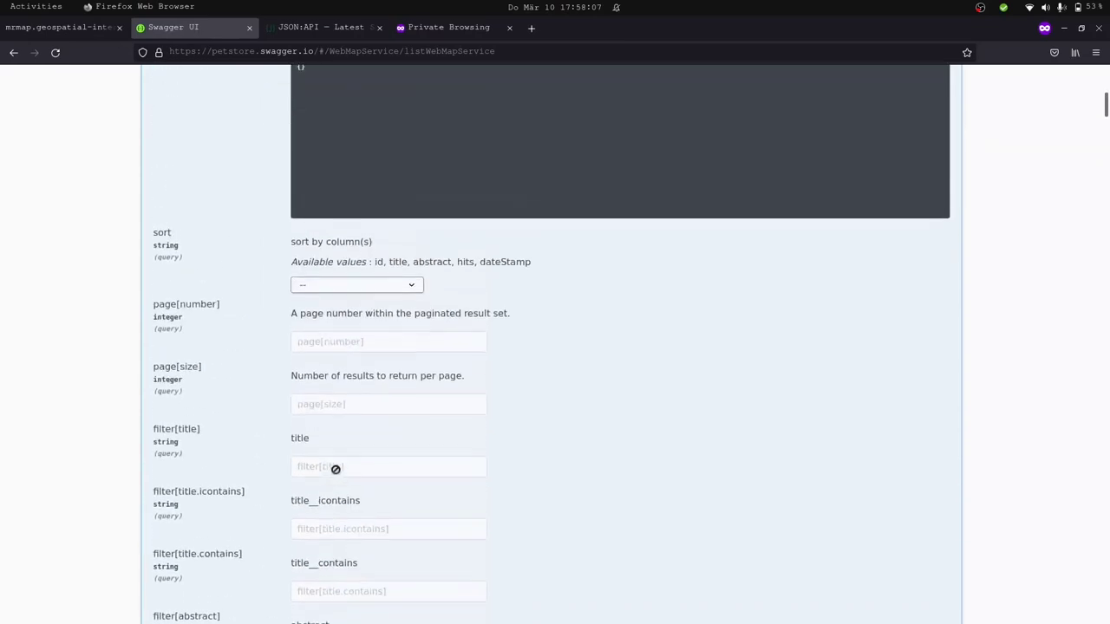
scroll(335, 469, up, 3)
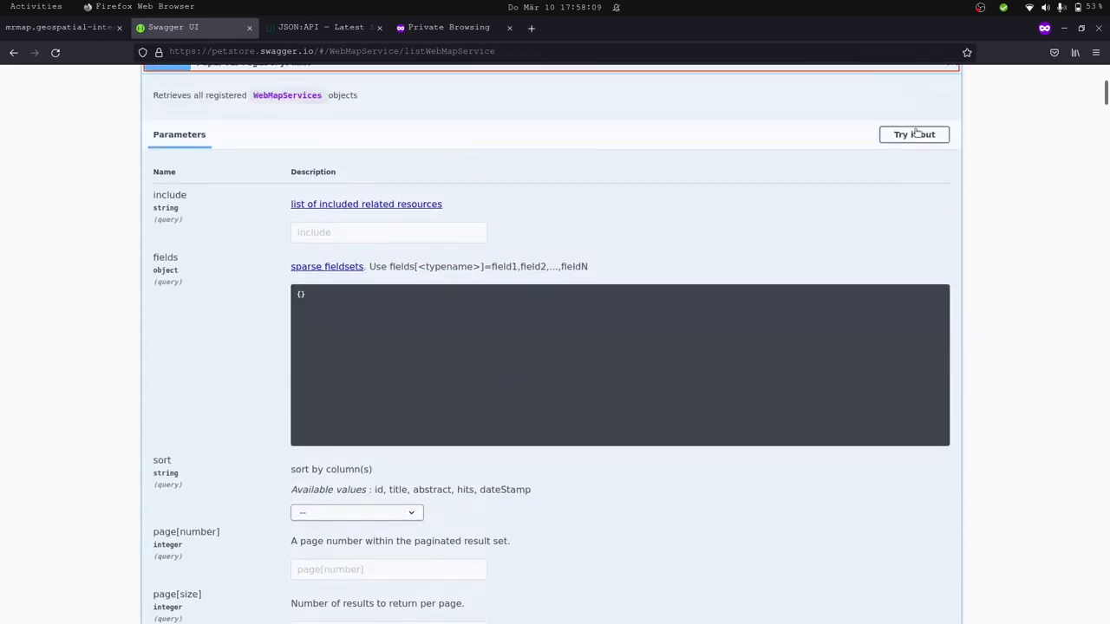
click(914, 134)
scroll(766, 173, down, 12)
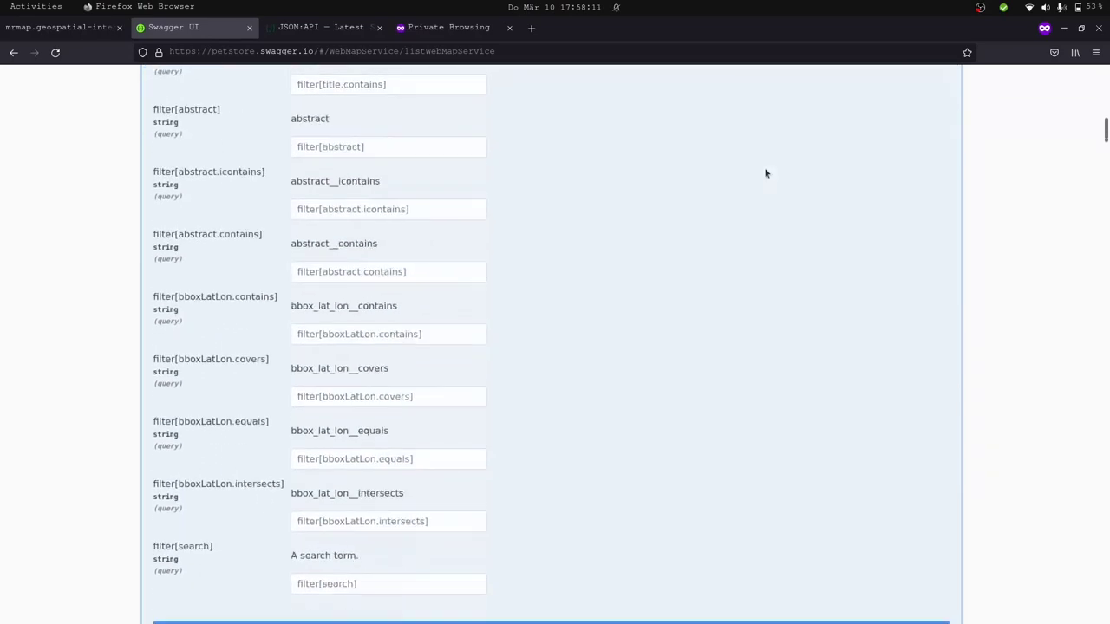
scroll(766, 173, down, 6)
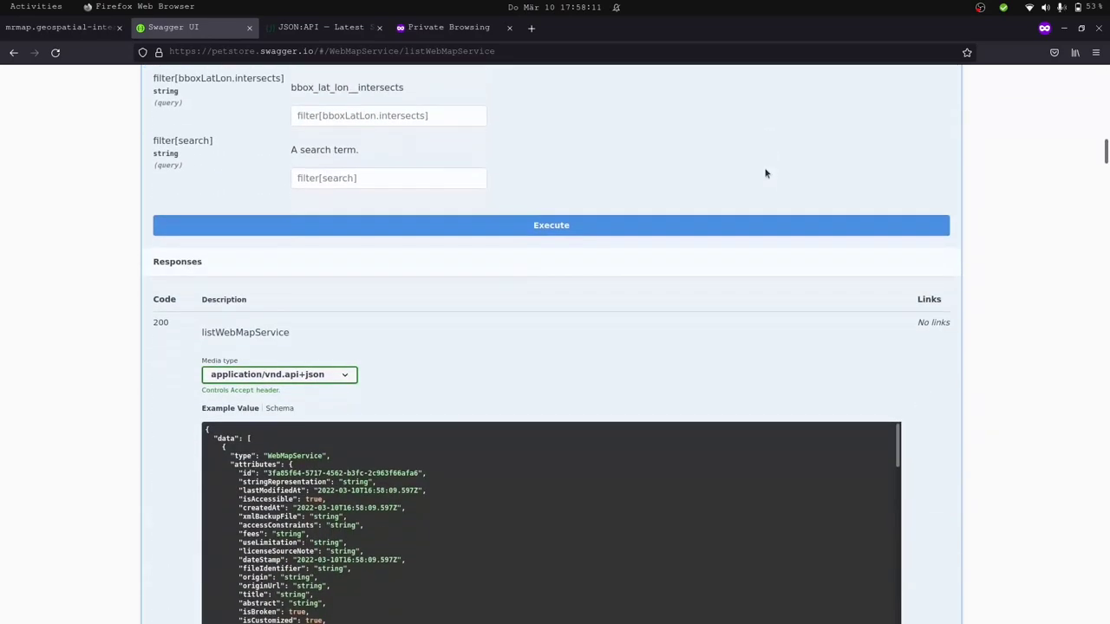
click(576, 228)
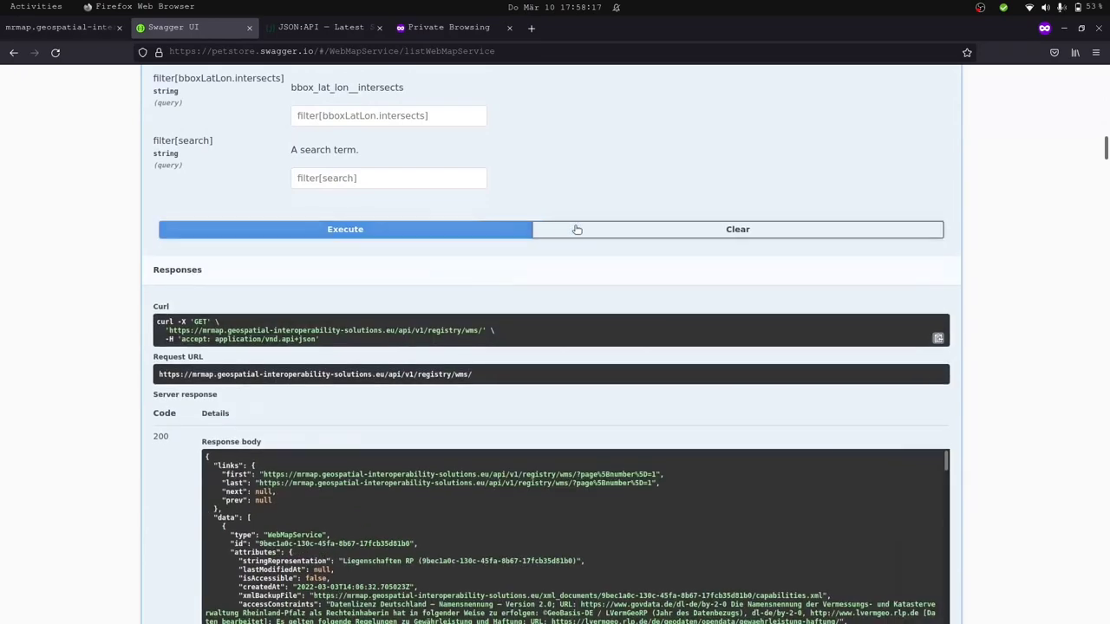
Review the 200 response body, highlighting the 'data' array and WebMapService type, then return to the filters.
scroll(480, 396, down, 2)
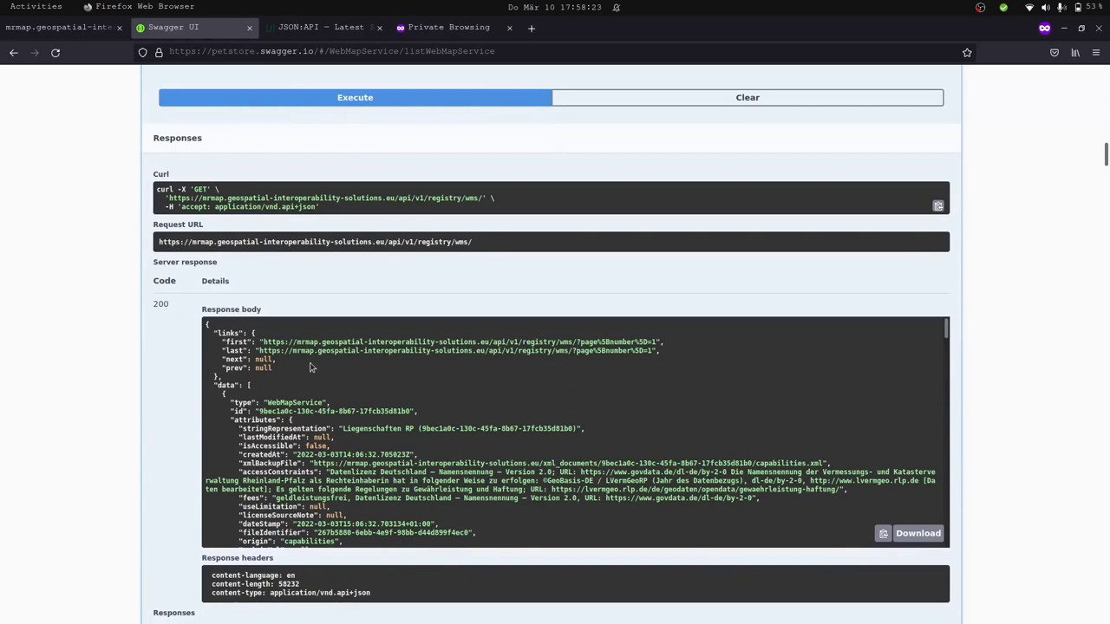
drag(214, 385, 253, 389)
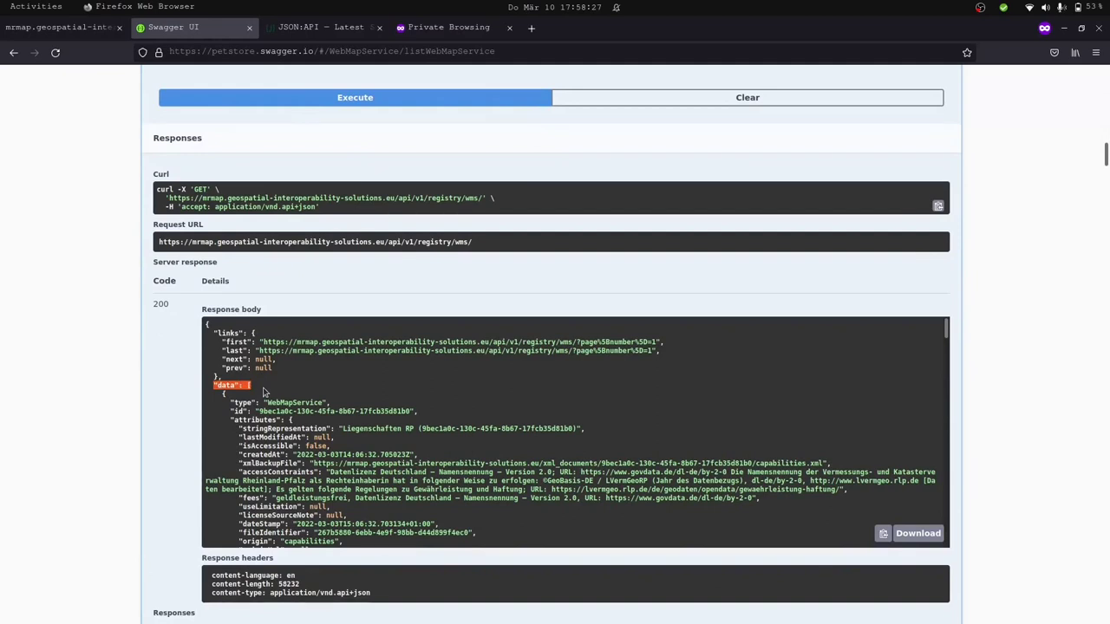
double_click(270, 403)
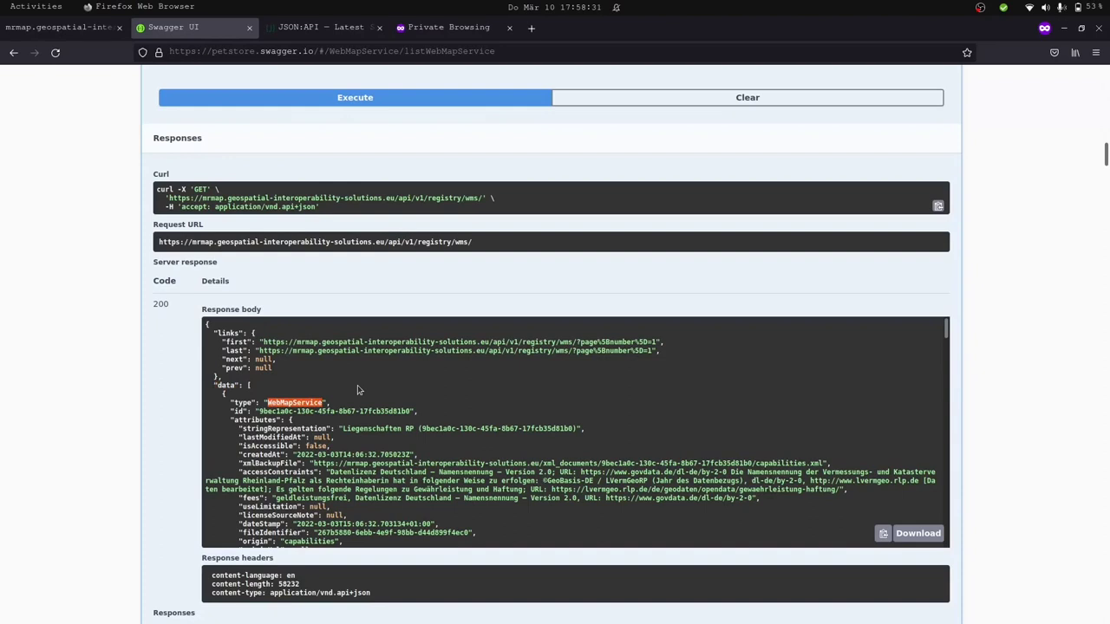
scroll(357, 390, down, 10)
scroll(357, 390, down, 10)
scroll(357, 389, up, 20)
scroll(338, 306, up, 6)
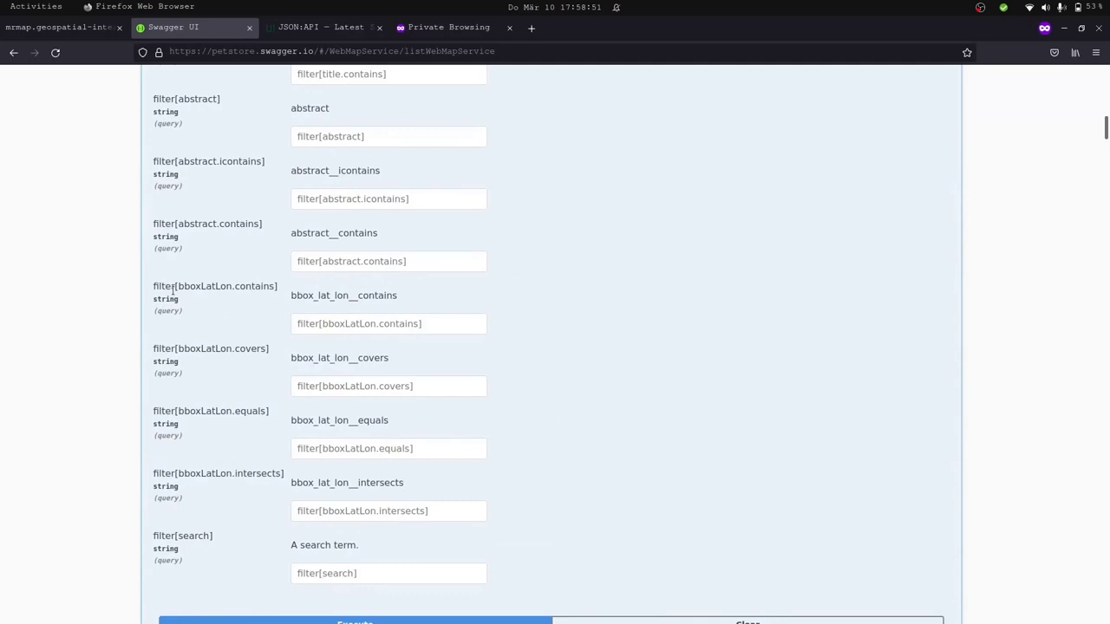
Copy the polygon from the private tab's address bar into filter[bboxLatLon.contains].
drag(174, 291, 159, 288)
double_click(199, 286)
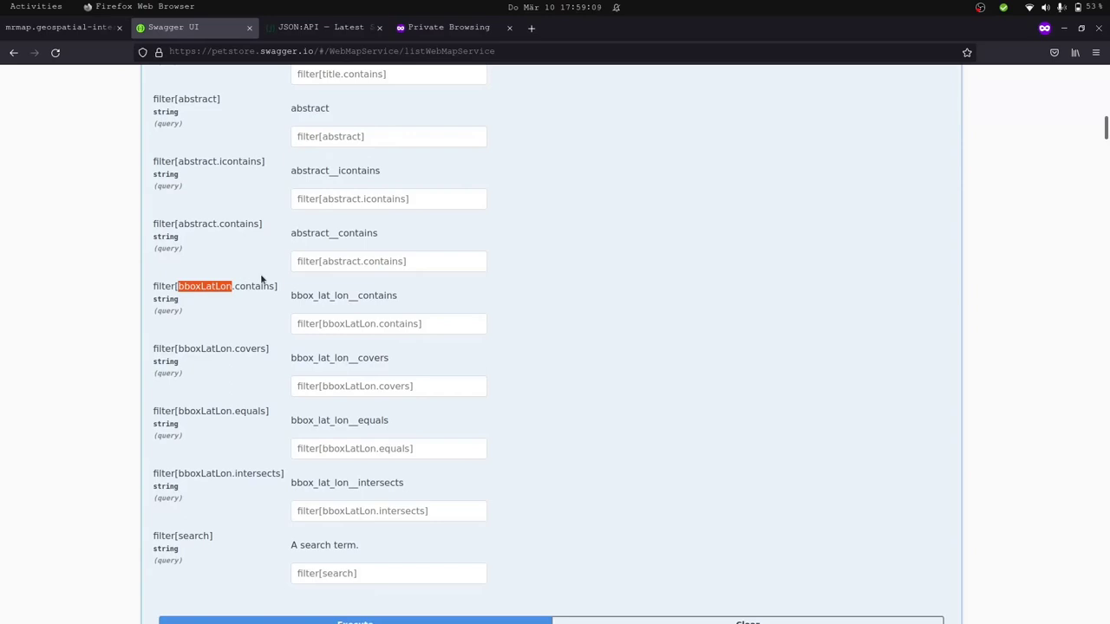
click(429, 29)
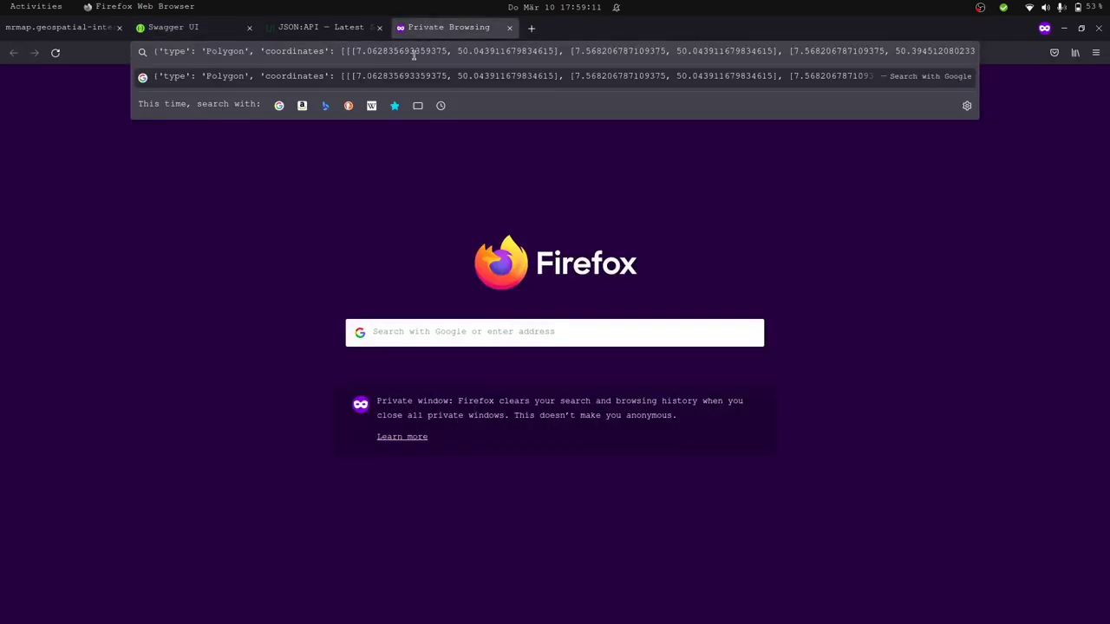
click(414, 55)
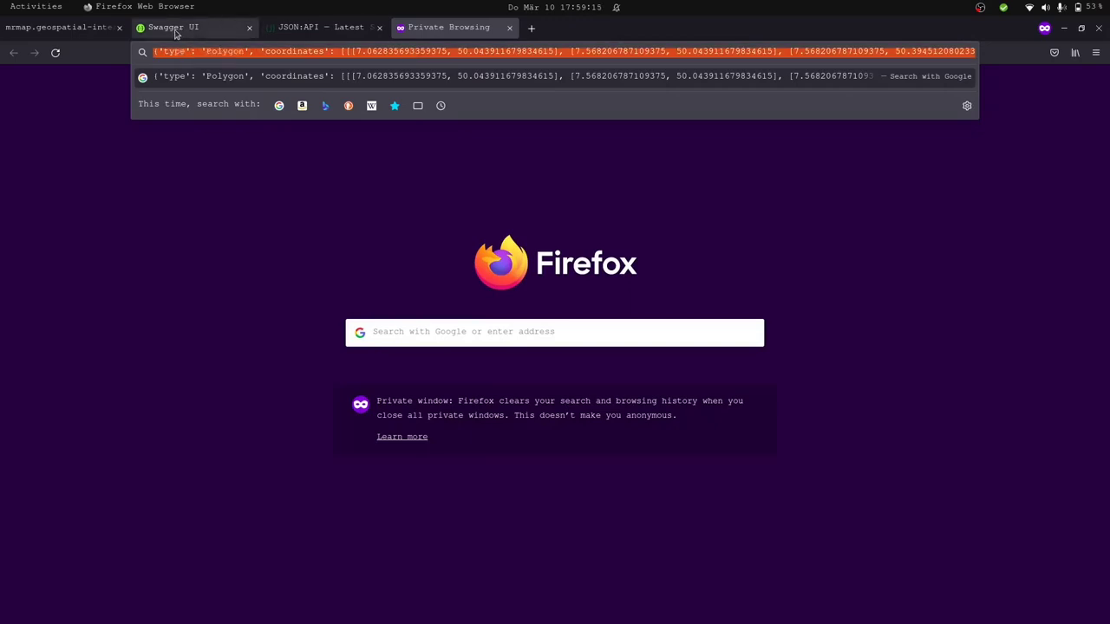
click(175, 33)
click(371, 328)
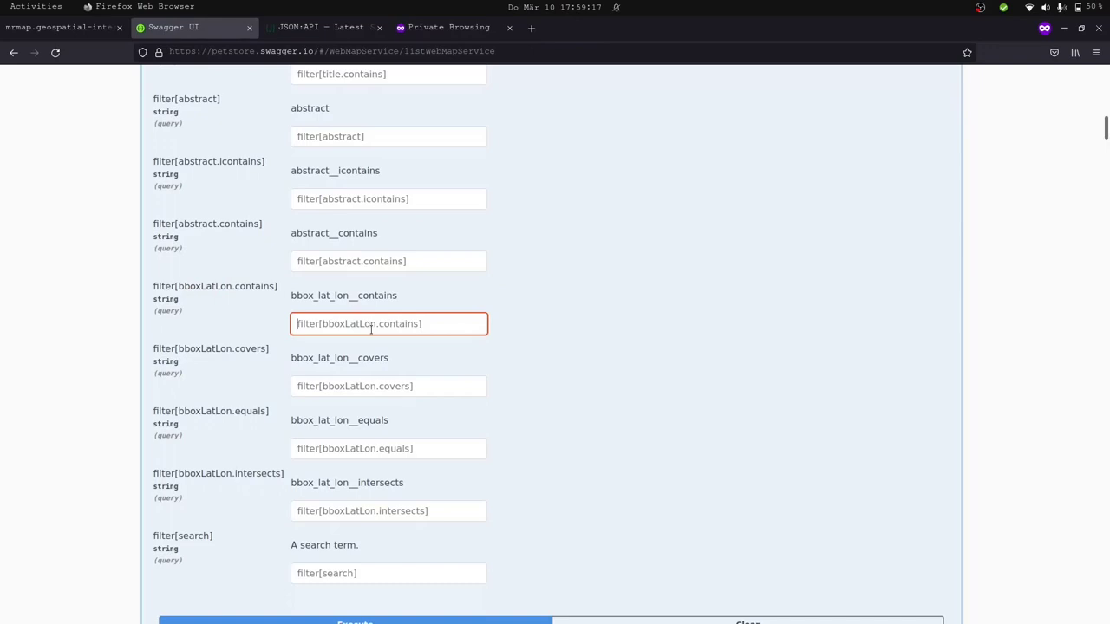
key(ctrl+v)
key(Left)
key(Left)
key(Left)
key(Left)
key(Left)
key(Left)
key(Left)
key(Left)
key(Left)
key(Left)
key(Left)
key(Left)
key(Left)
key(Left)
key(Left)
key(Left)
key(Left)
key(Left)
key(Left)
key(Left)
key(Left)
key(Left)
key(Left)
key(Left)
key(Left)
key(Left)
key(Left)
key(Left)
key(Left)
key(Left)
key(Left)
key(Left)
key(Left)
key(Left)
key(Left)
key(Left)
key(Left)
key(Left)
key(Left)
key(Left)
key(Left)
key(Left)
key(Left)
key(Left)
key(Left)
key(Left)
key(Left)
key(Left)
key(Left)
key(Left)
key(Left)
key(Left)
key(Left)
key(Left)
key(Left)
key(Left)
key(Left)
key(Left)
Execute the WMS list request with the polygon filter and view the response.
scroll(604, 344, down, 5)
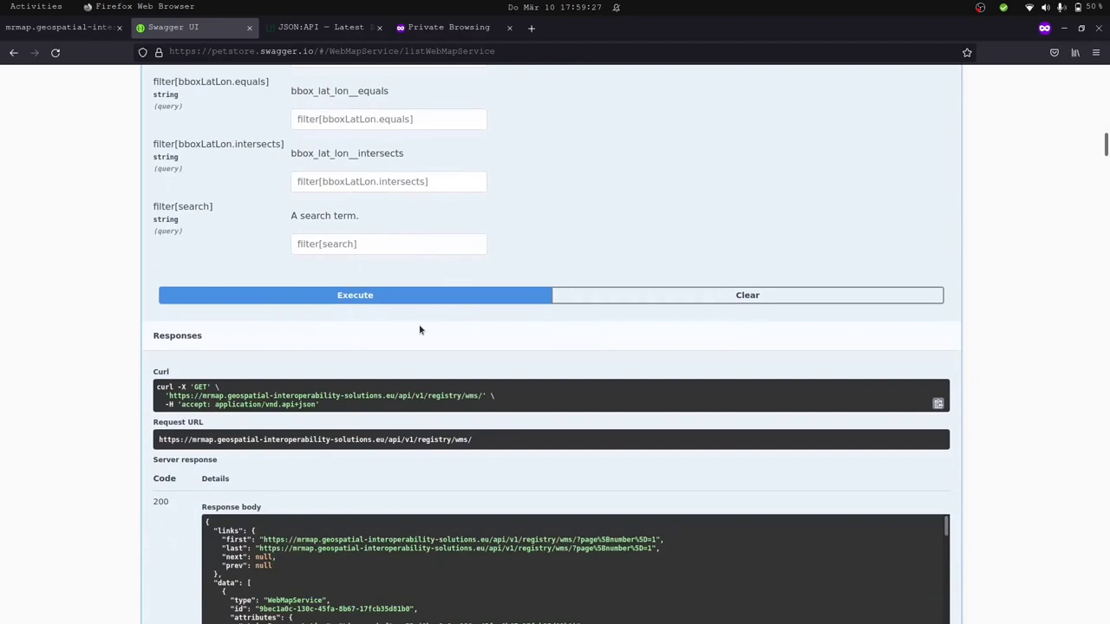
click(384, 299)
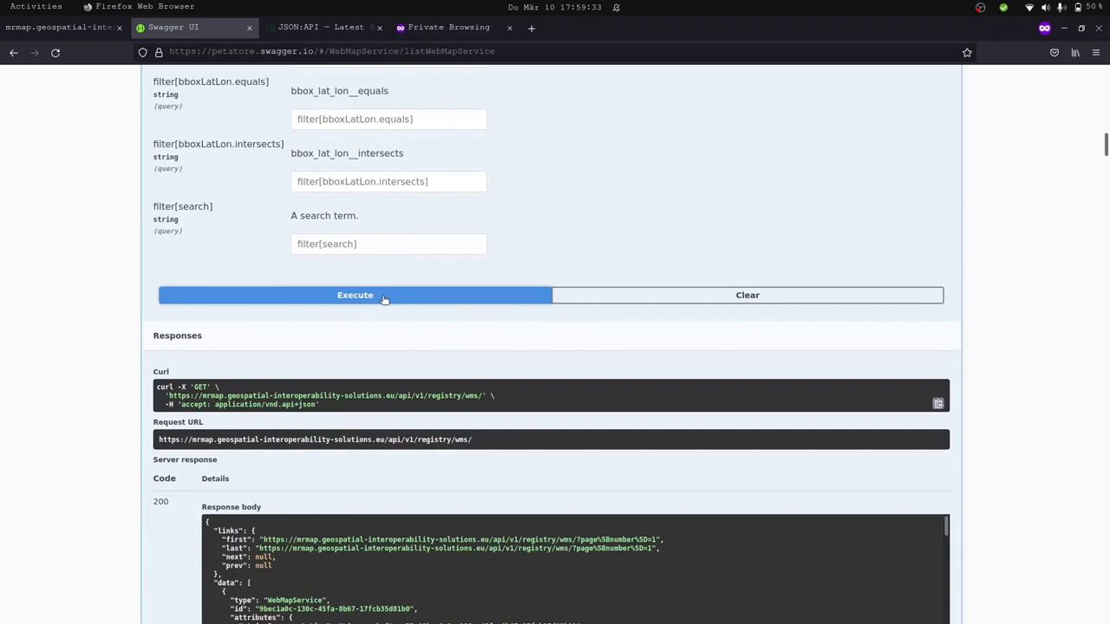
click(384, 297)
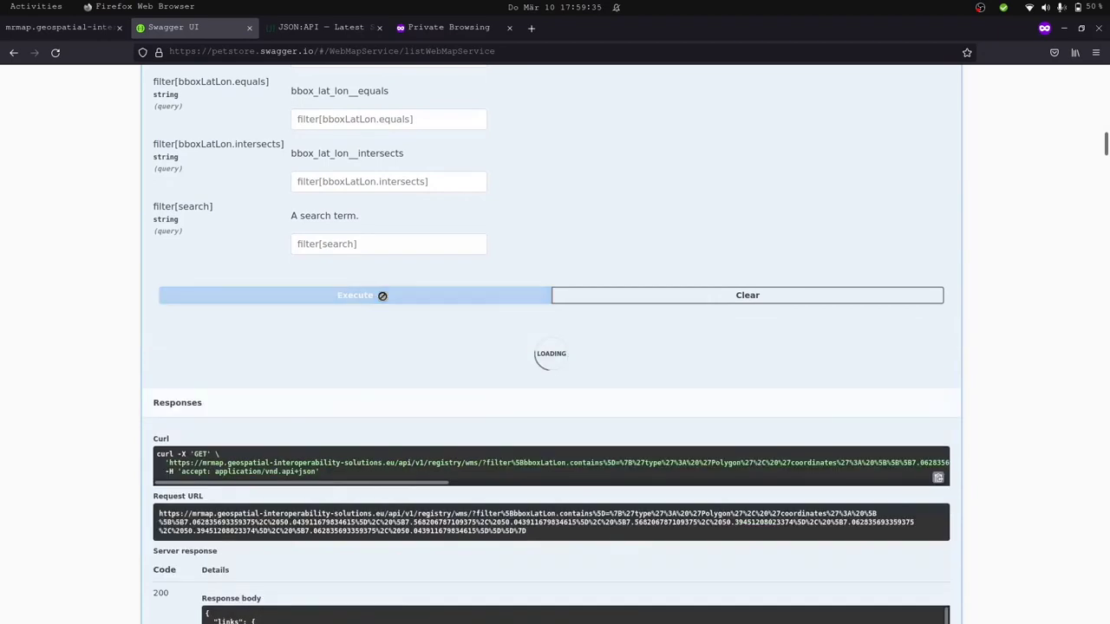
scroll(426, 457, down, 5)
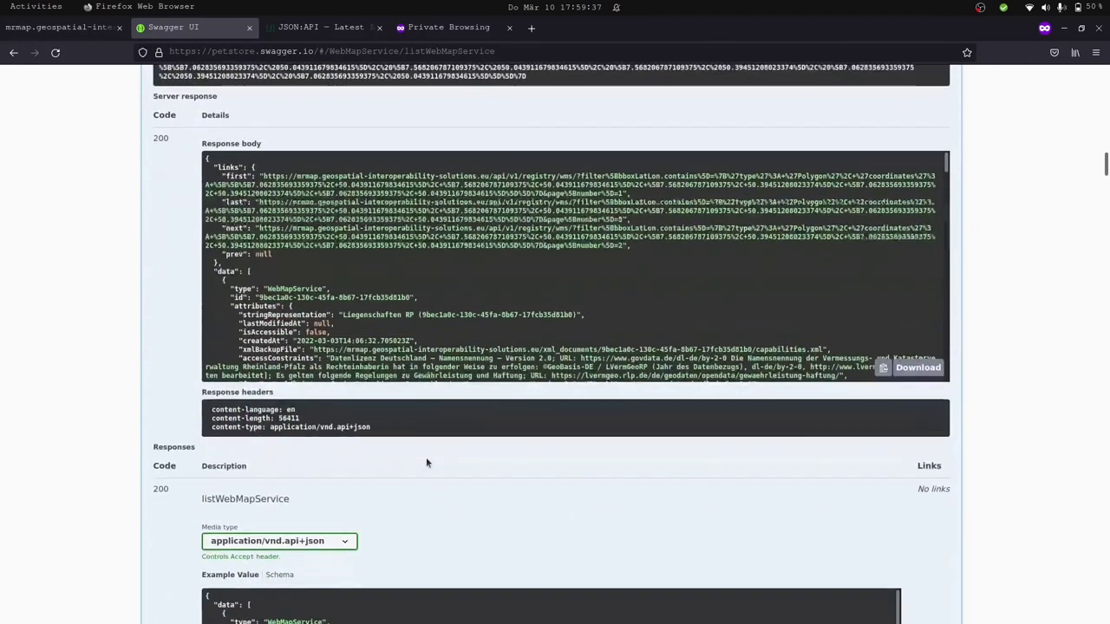
scroll(462, 333, down, 10)
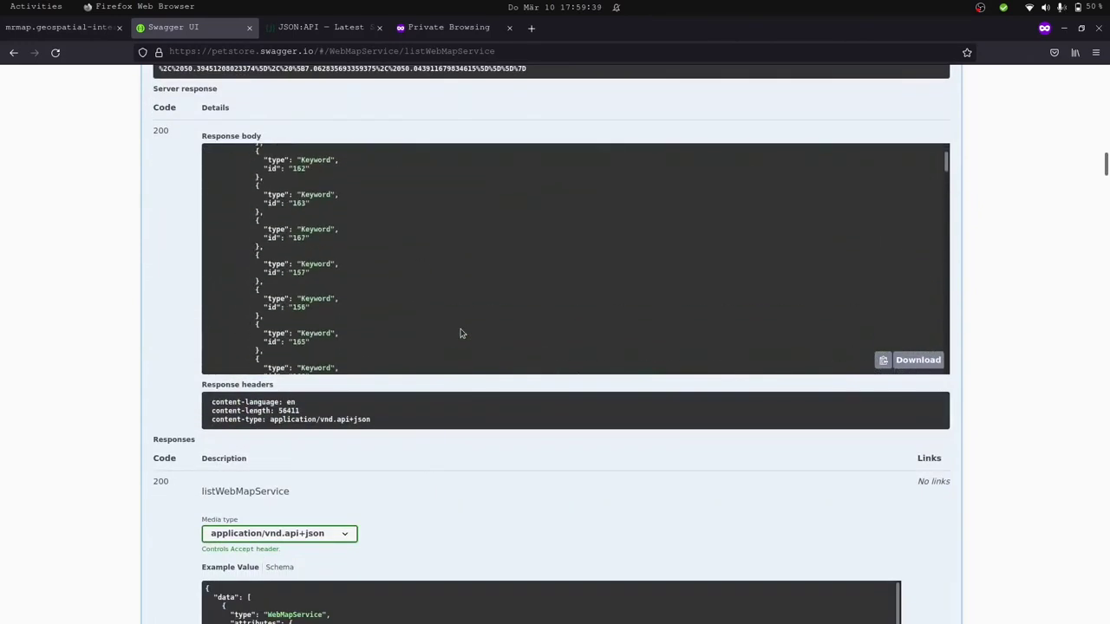
Clear the polygon value from the bboxLatLon.contains filter field.
drag(946, 172, 945, 375)
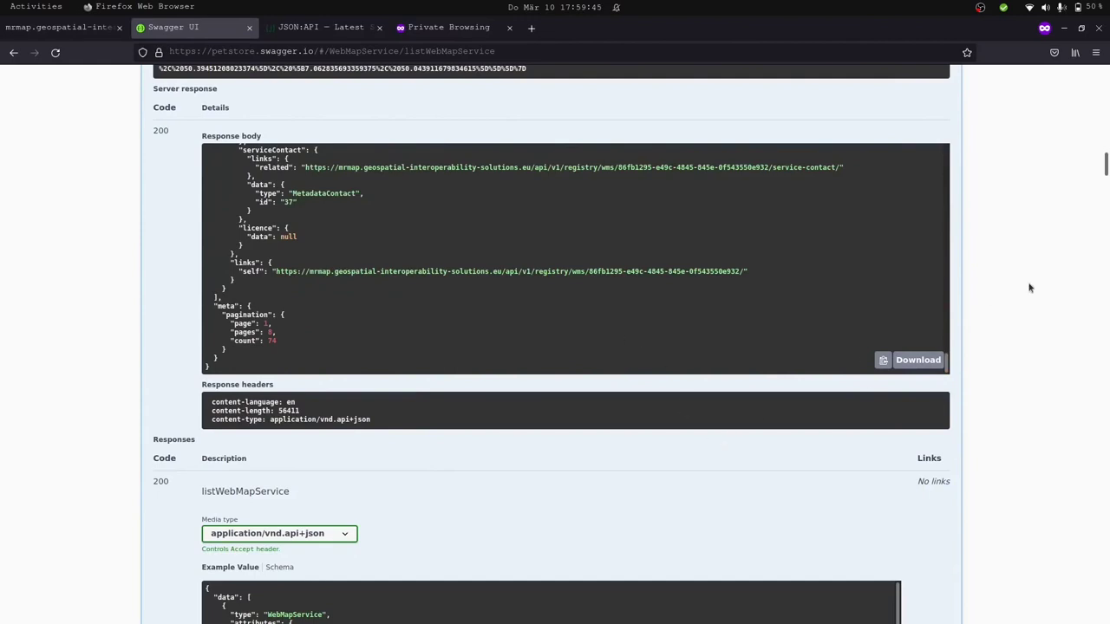
scroll(1029, 288, up, 10)
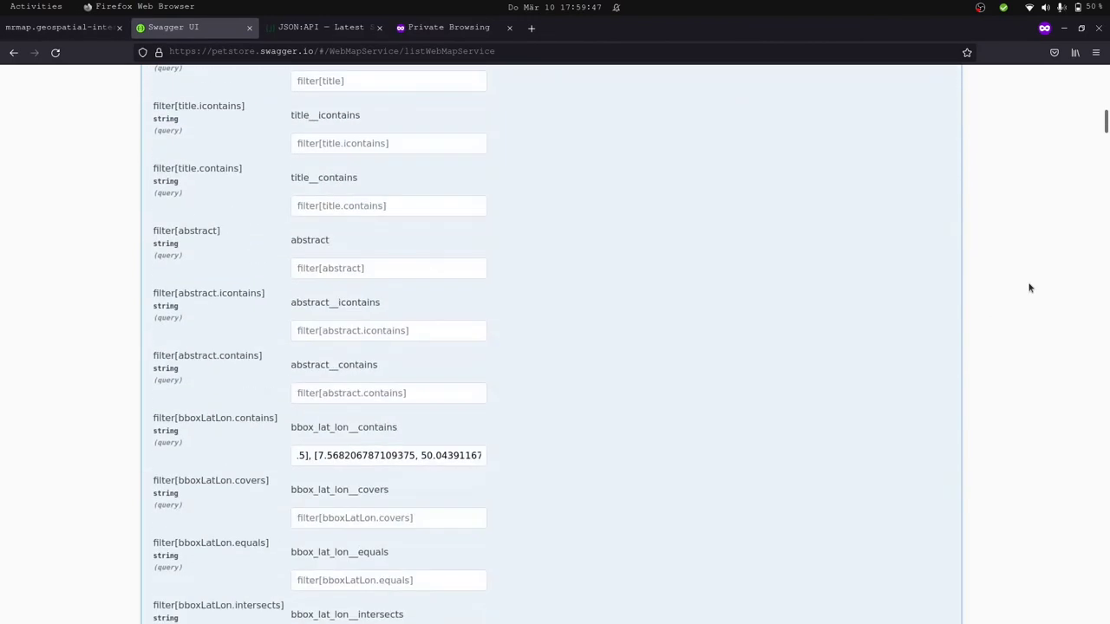
triple_click(408, 458)
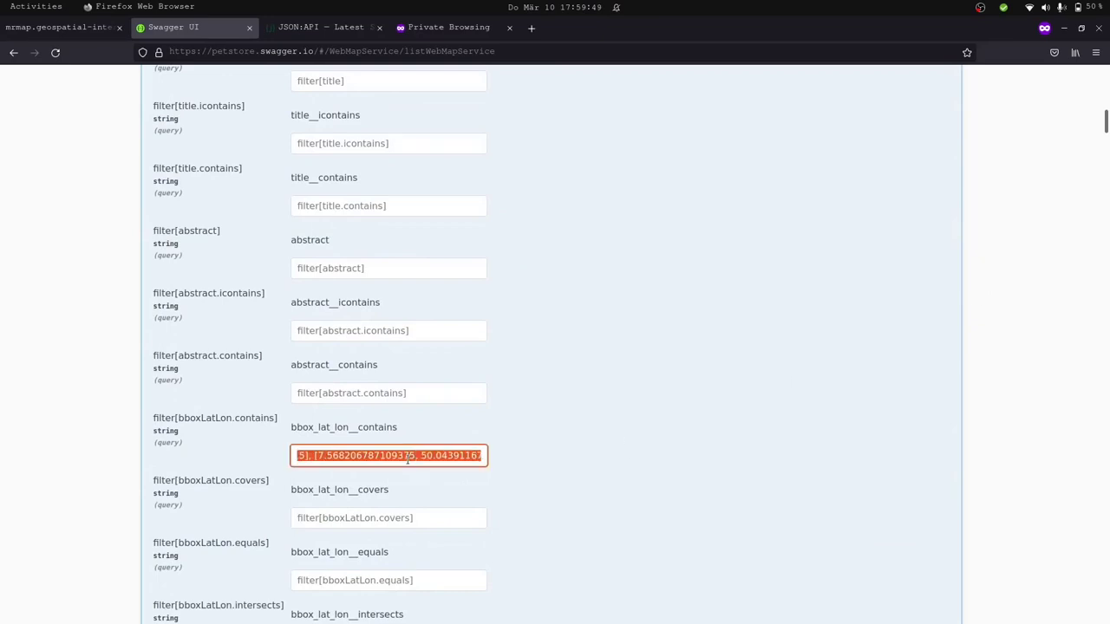
key(BackSpace)
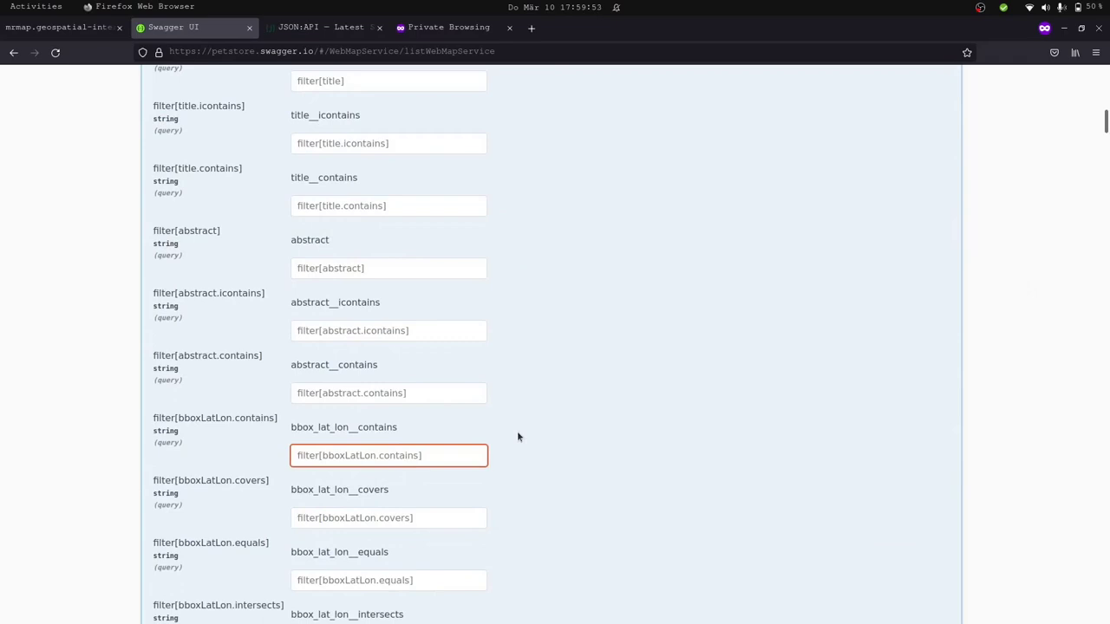
Review the response's meta pagination block showing 74 results over 8 pages.
scroll(517, 436, up, 8)
scroll(517, 436, down, 4)
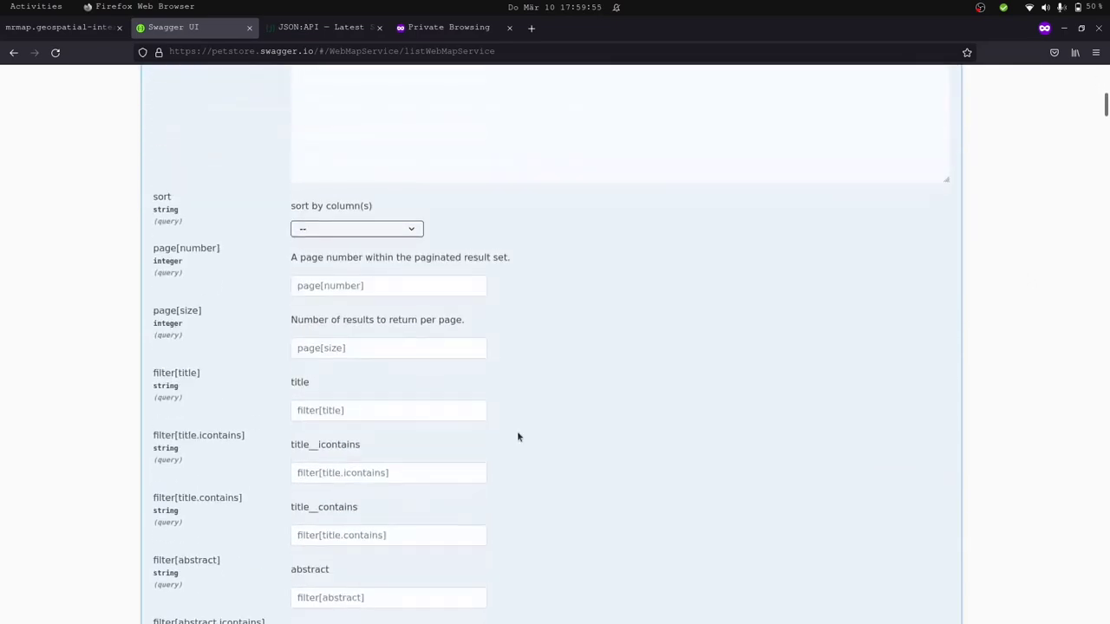
scroll(512, 403, down, 3)
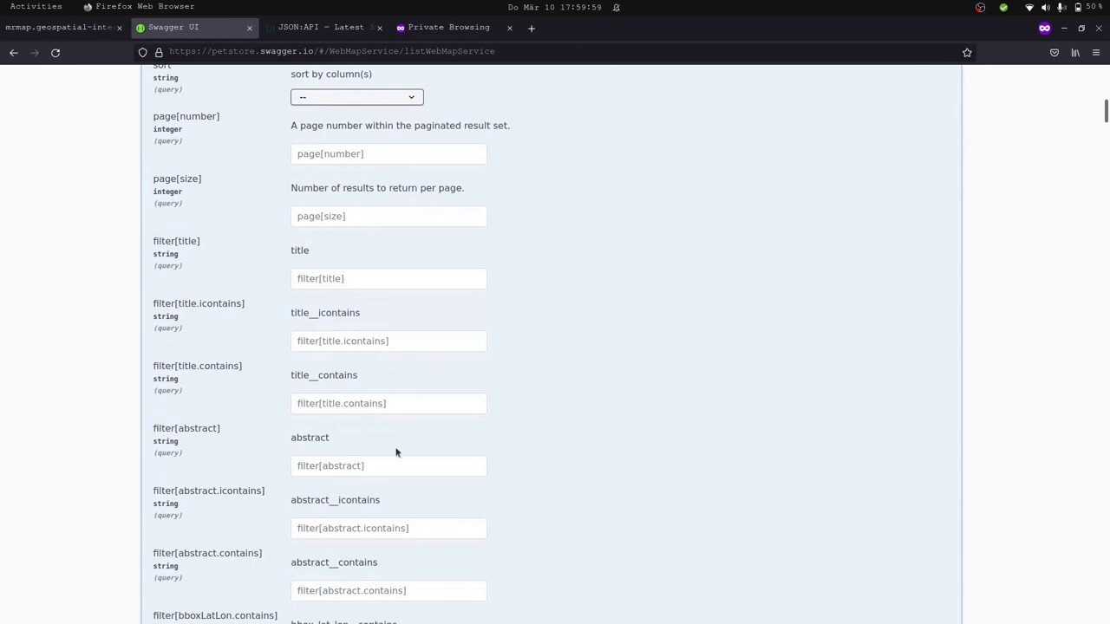
scroll(396, 444, down, 8)
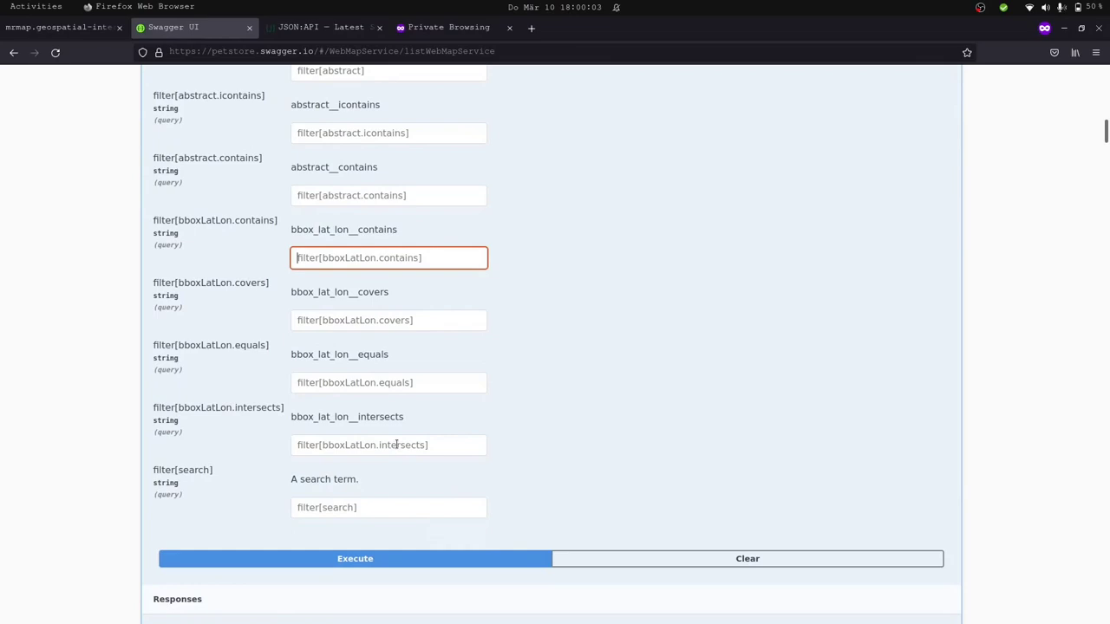
scroll(396, 445, down, 10)
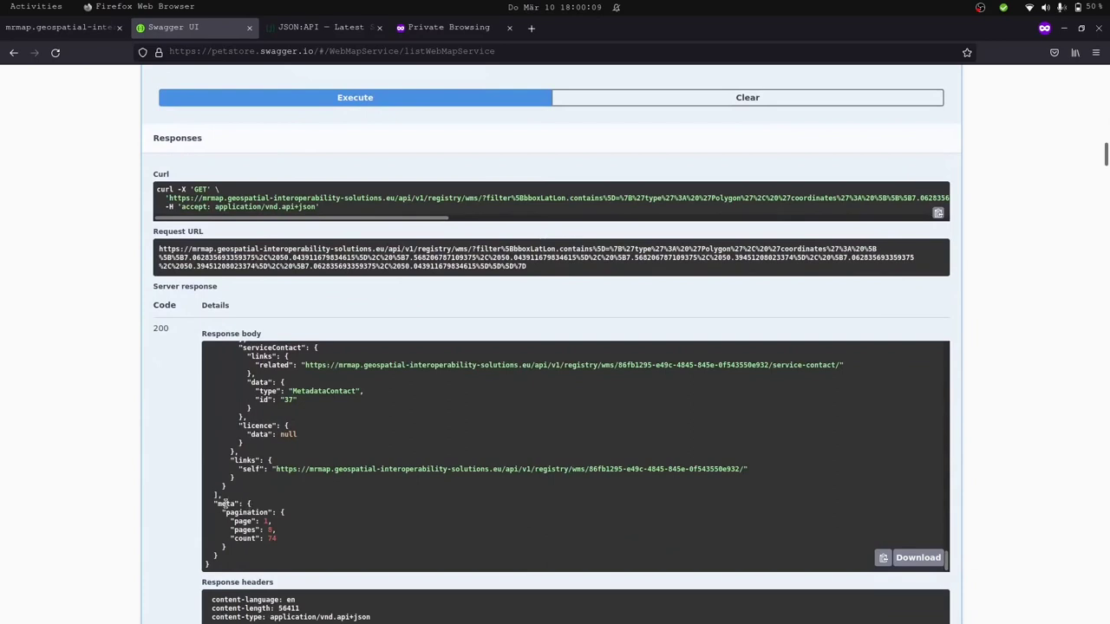
drag(209, 503, 250, 504)
drag(945, 559, 898, 331)
click(285, 369)
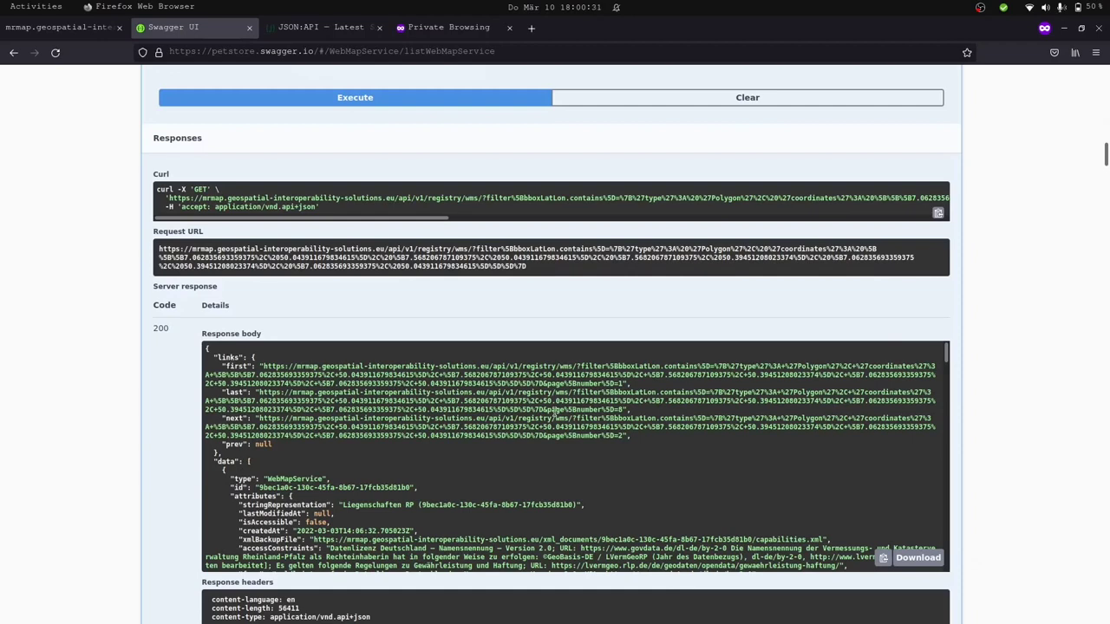
click(330, 32)
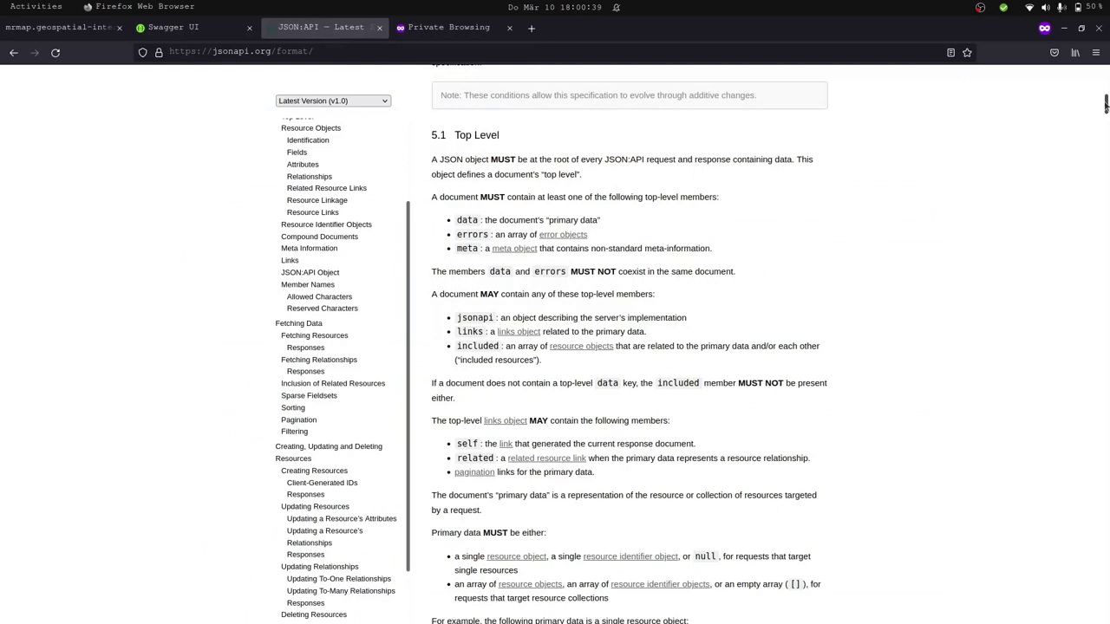
Read the JSON:API Fetching Data section, then follow the link to 5.2 Resource Objects.
scroll(1105, 104, up, 5)
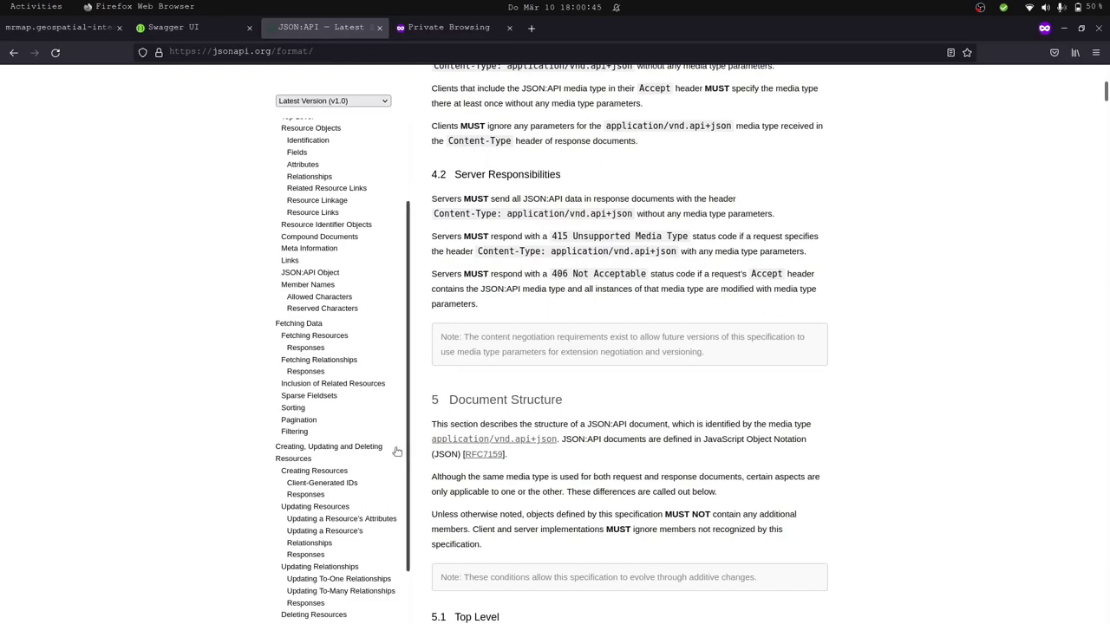
click(314, 322)
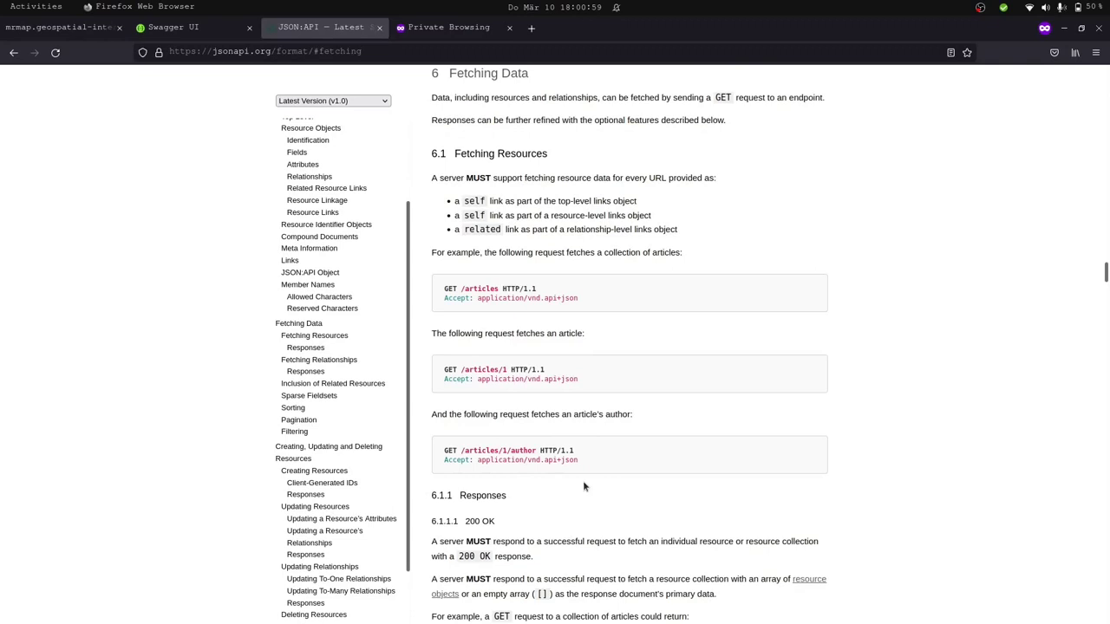
scroll(584, 486, down, 5)
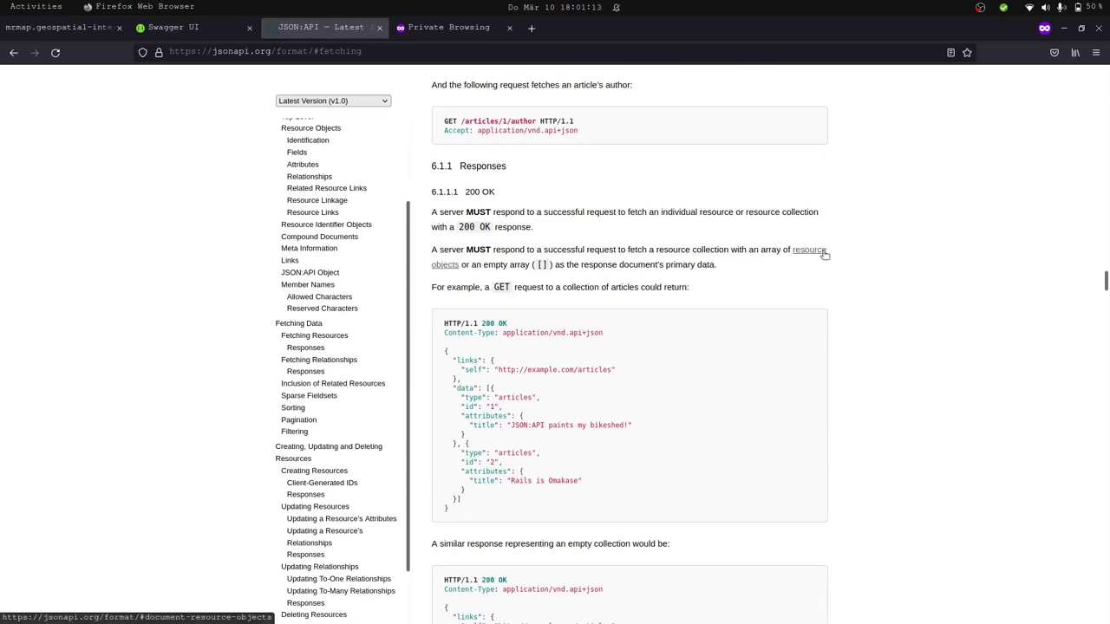
click(822, 252)
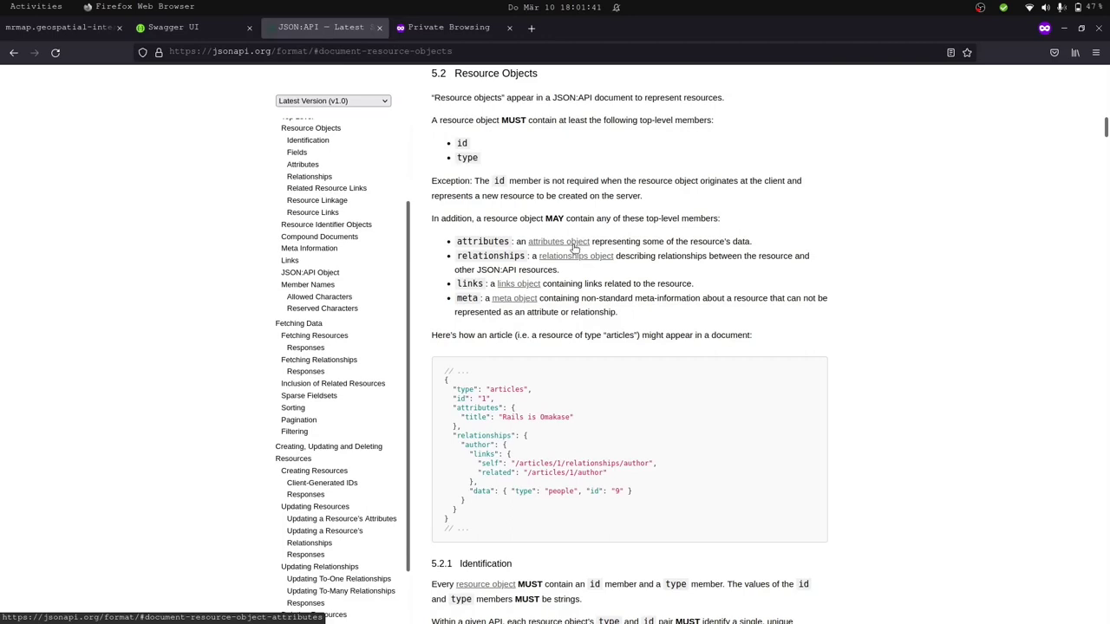
Read spec section 5.2.3 Attributes, then return to the Swagger UI WMS list endpoint.
click(573, 249)
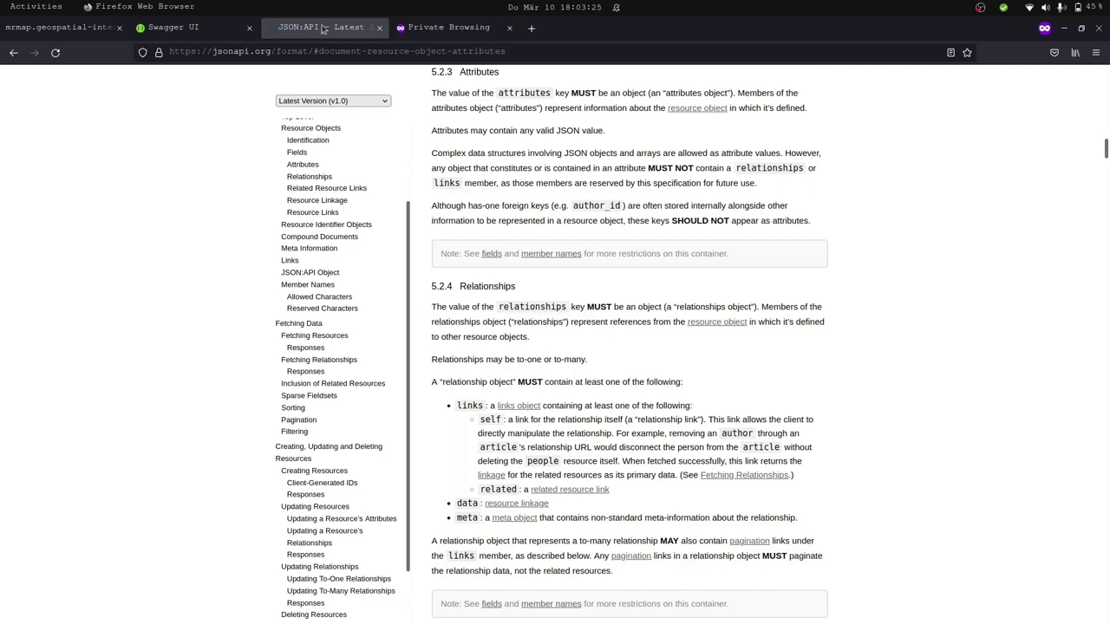
click(183, 33)
scroll(368, 124, up, 15)
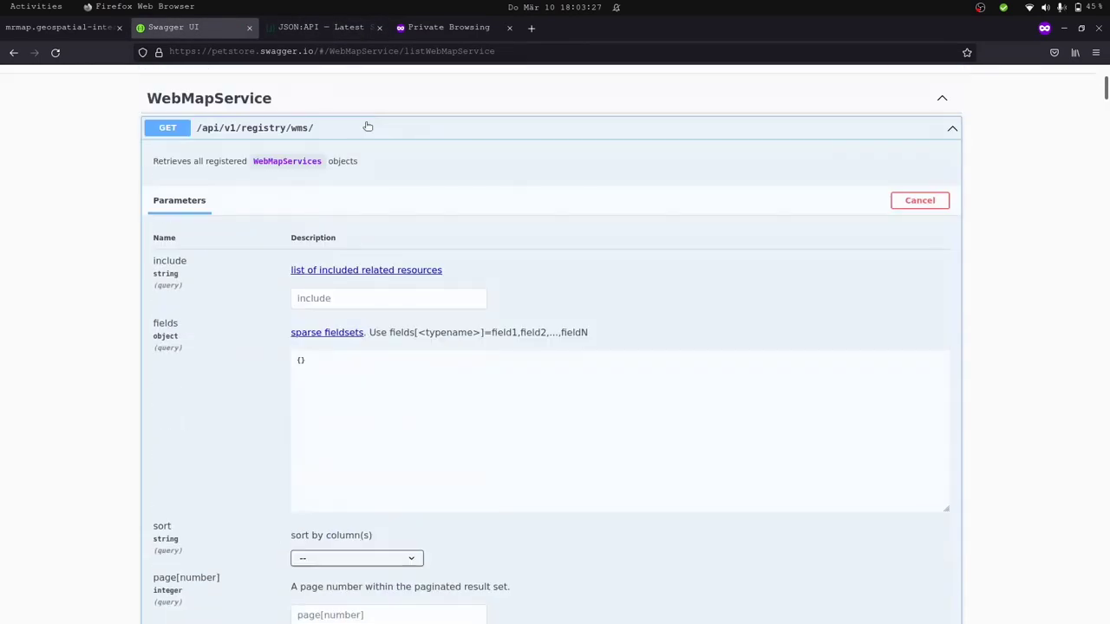
Collapse the WMS list operation and open the Mr. Map site in a new private tab via 'geos'.
click(567, 325)
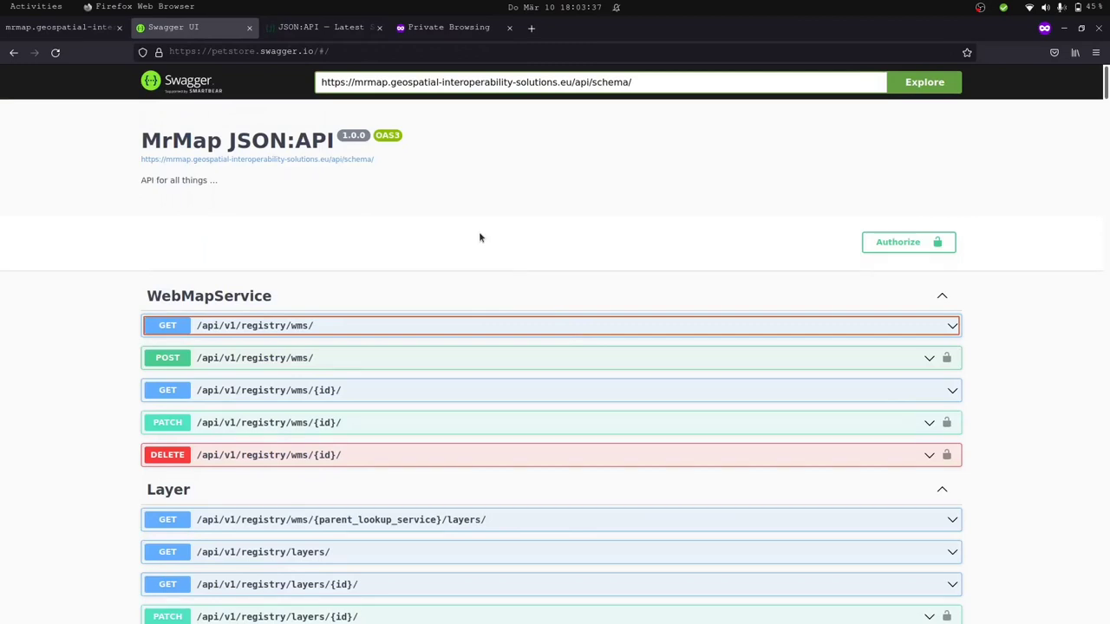
key(ctrl+t)
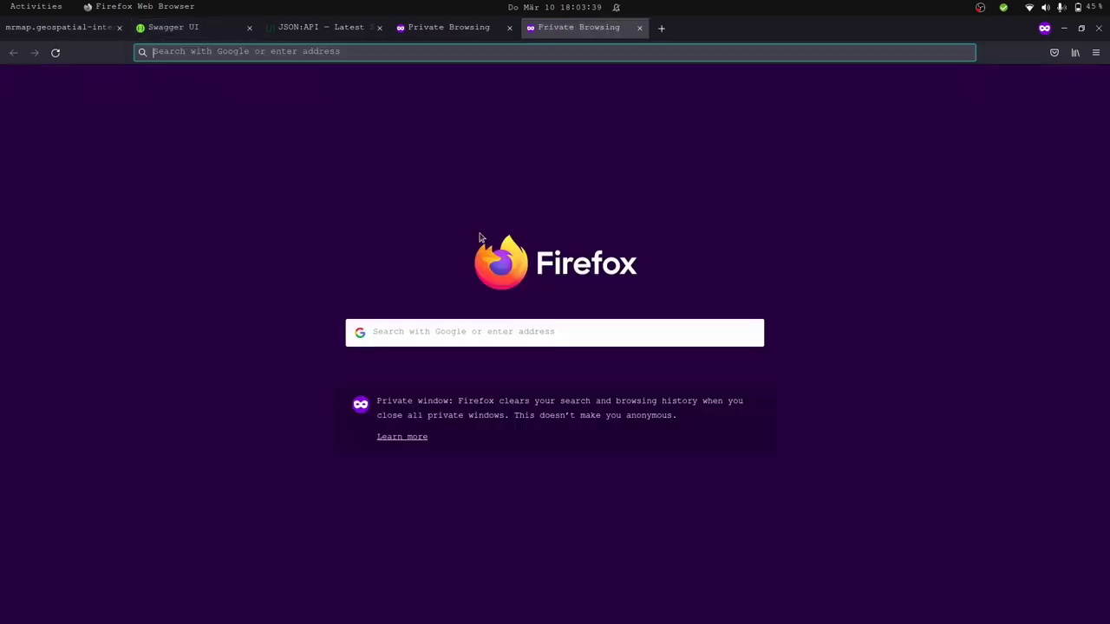
text(geos)
key(BackSpace)
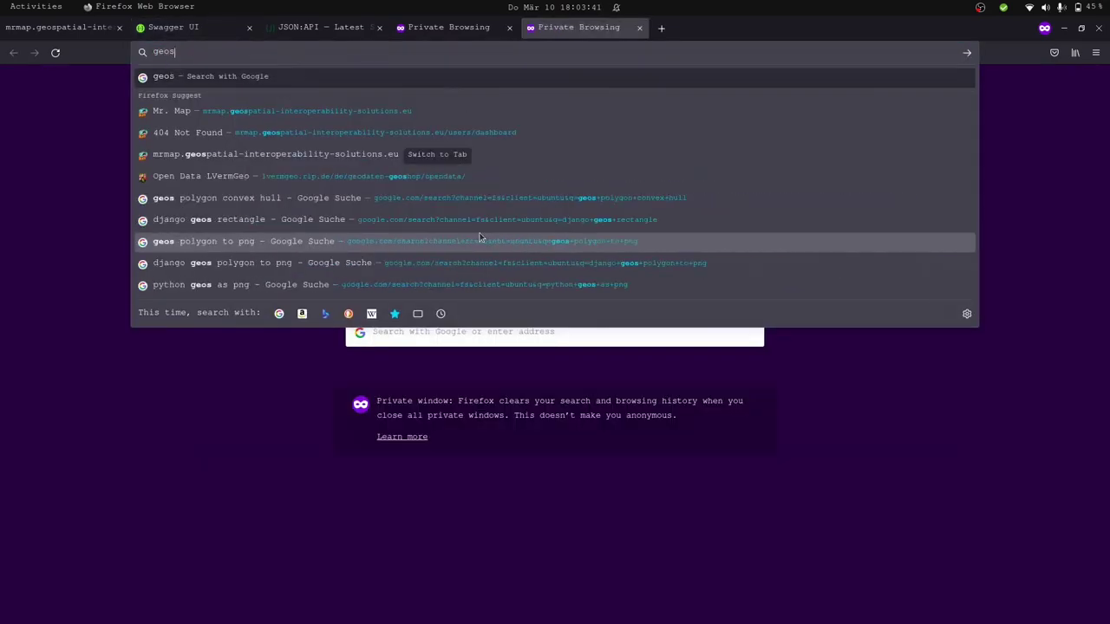
click(417, 110)
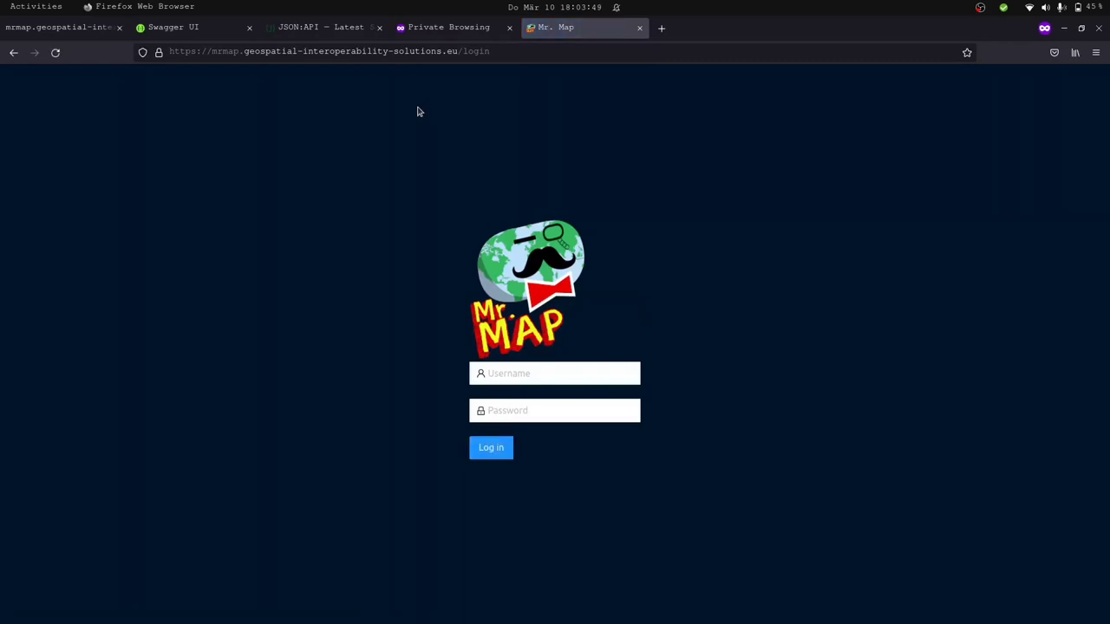
Open the developer tools' Network panel and reload the page to capture its requests.
key(F12)
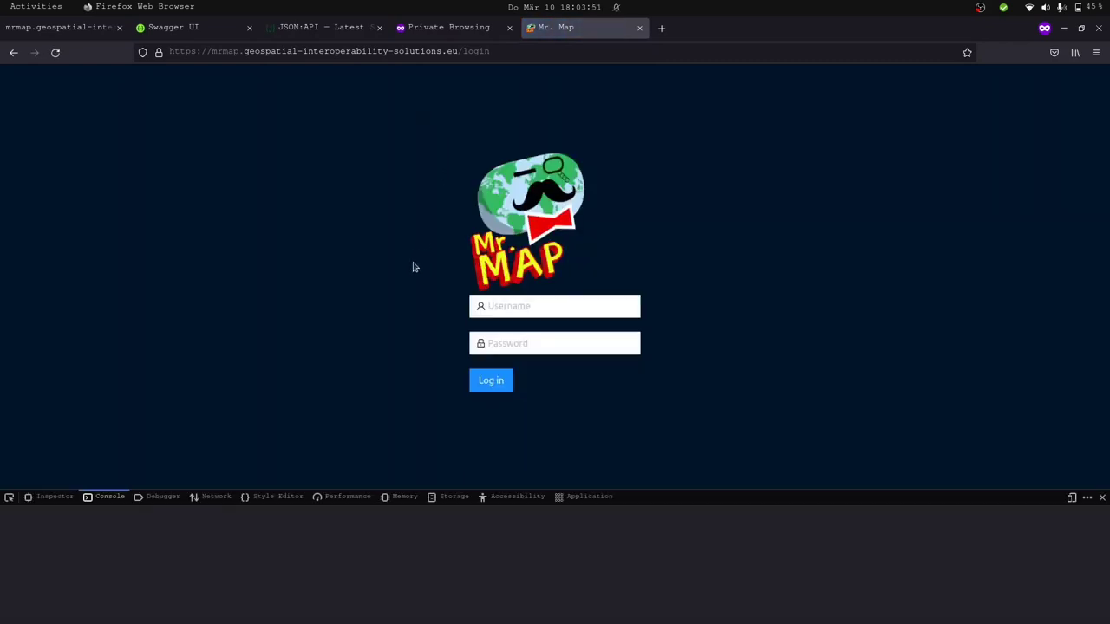
click(212, 496)
key(ctrl+r)
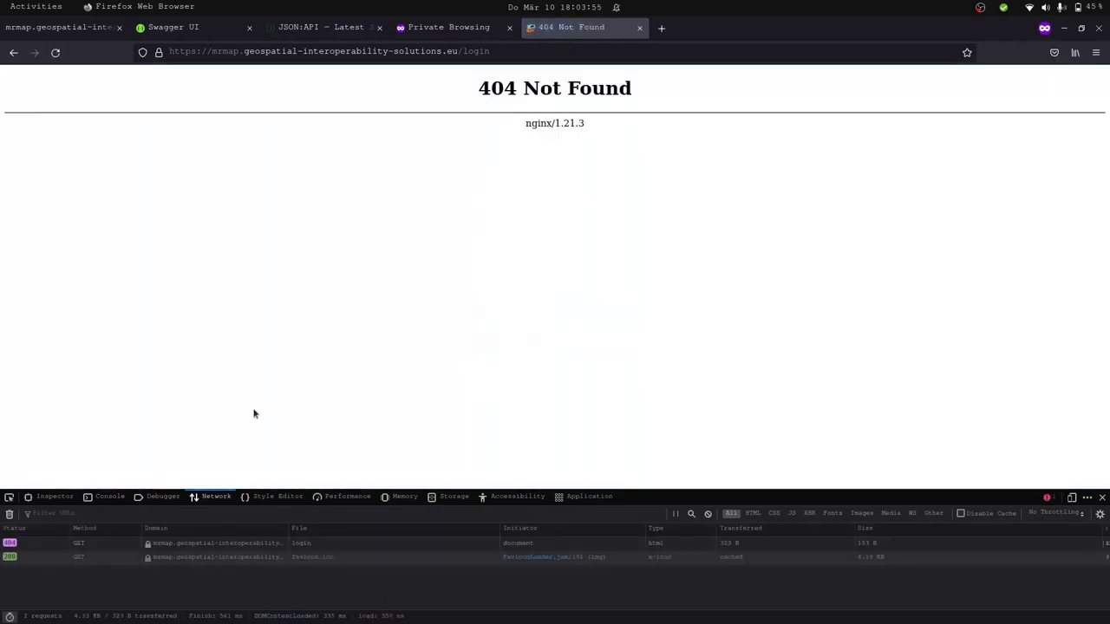
Load the MrMap site root instead of the 404 login path and inspect the /api/schema/ request headers.
double_click(509, 52)
key(BackSpace)
key(BackSpace)
key(Return)
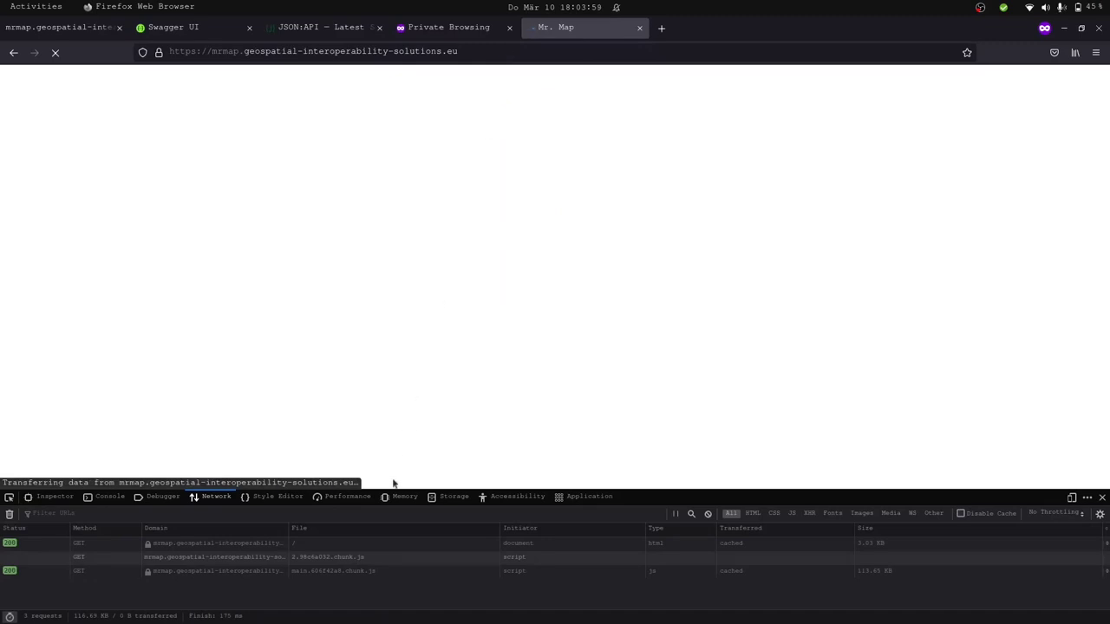
drag(391, 488, 431, 352)
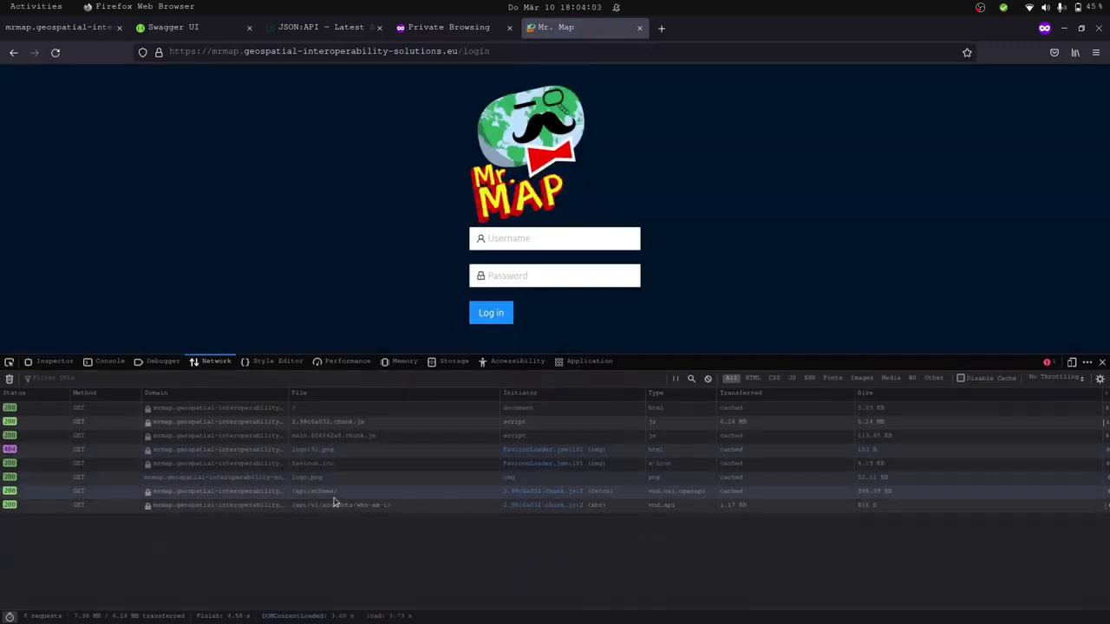
click(334, 495)
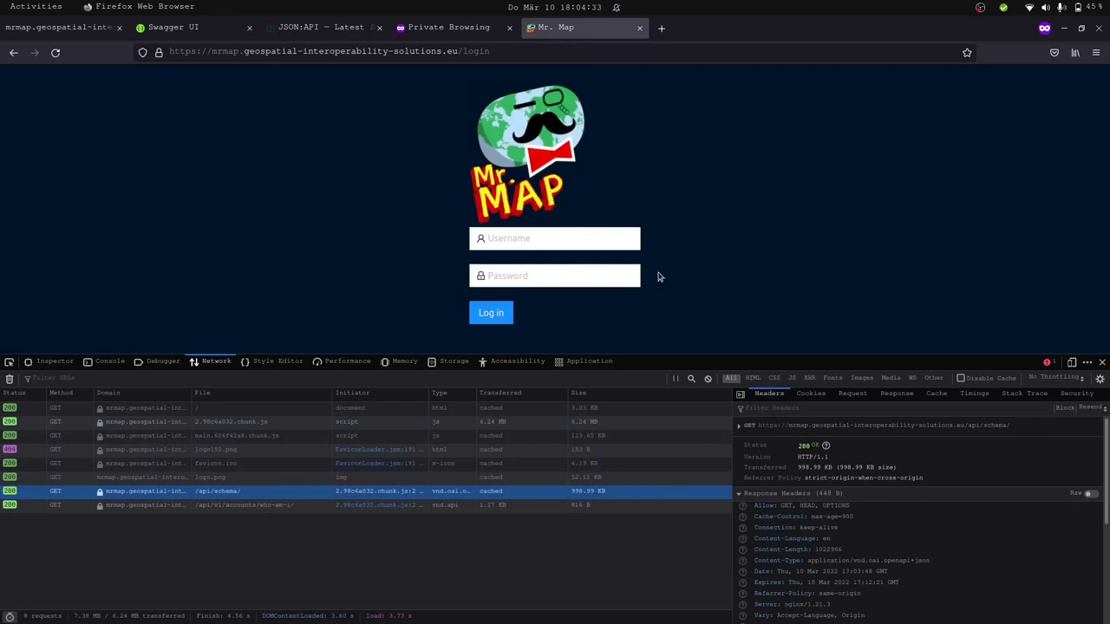
Log in to MrMap with the account's username and password.
click(617, 246)
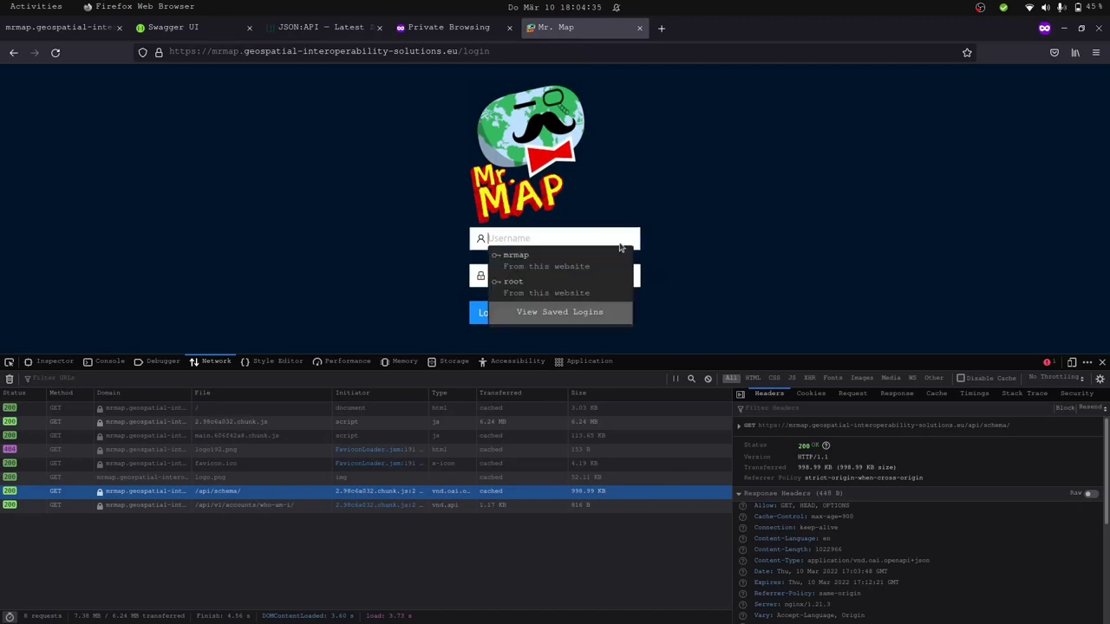
text(mrmap)
key(Tab)
text(12345)
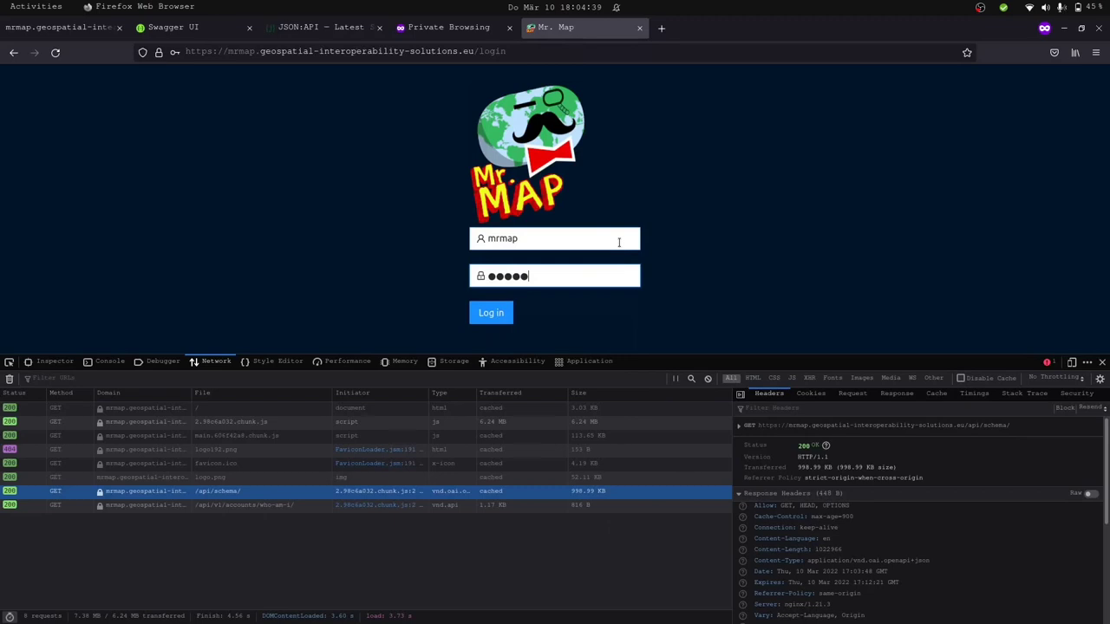
key(Return)
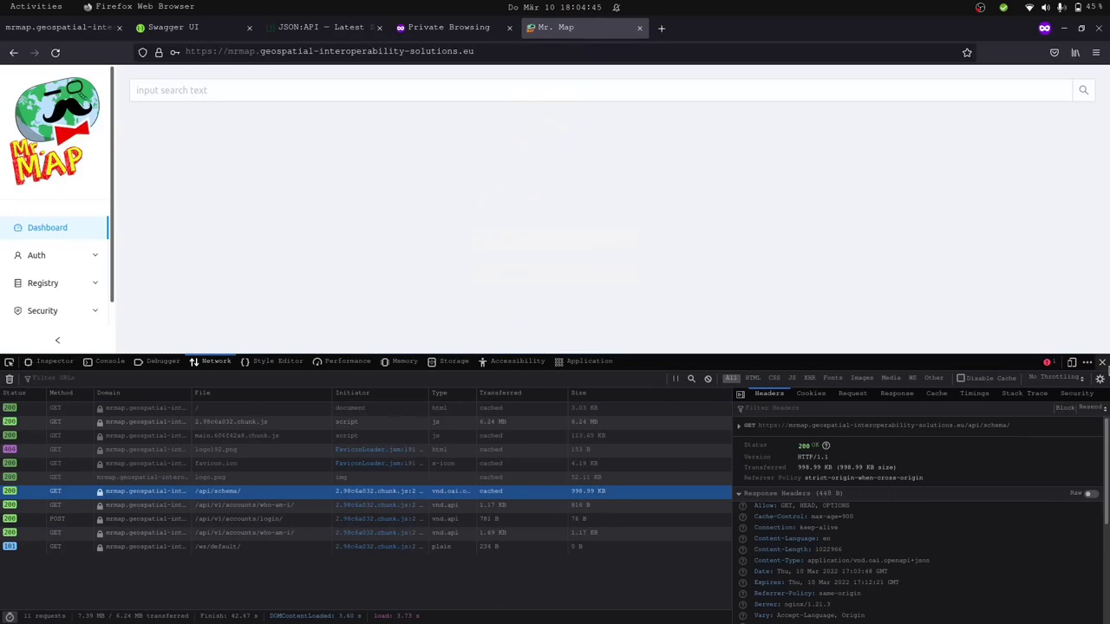
Close the developer tools and open the WMS list under Registry.
click(1101, 364)
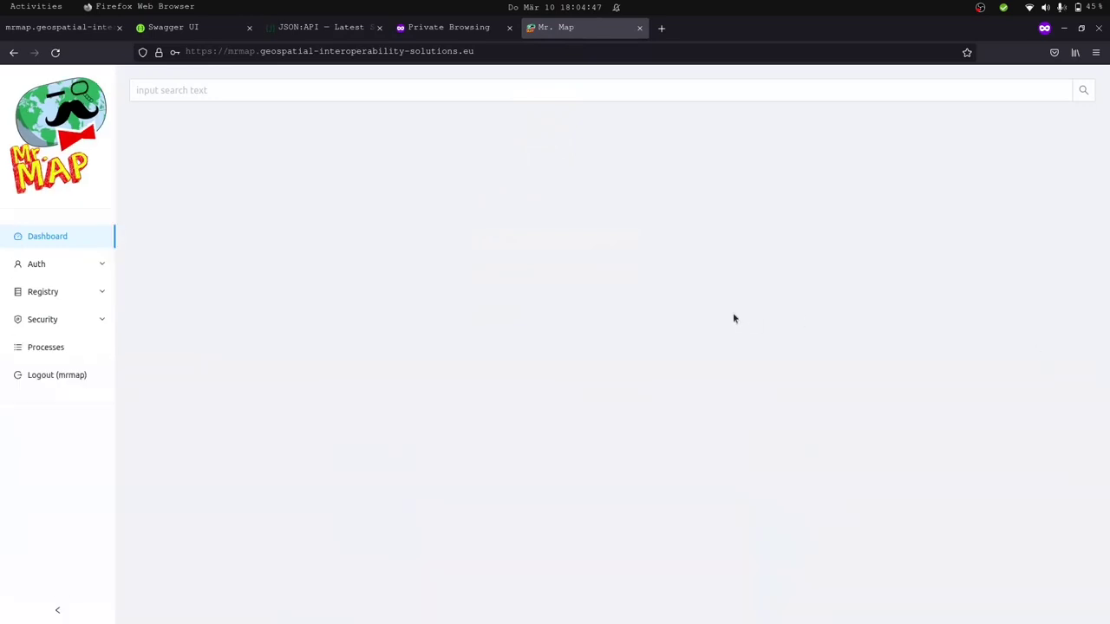
click(93, 291)
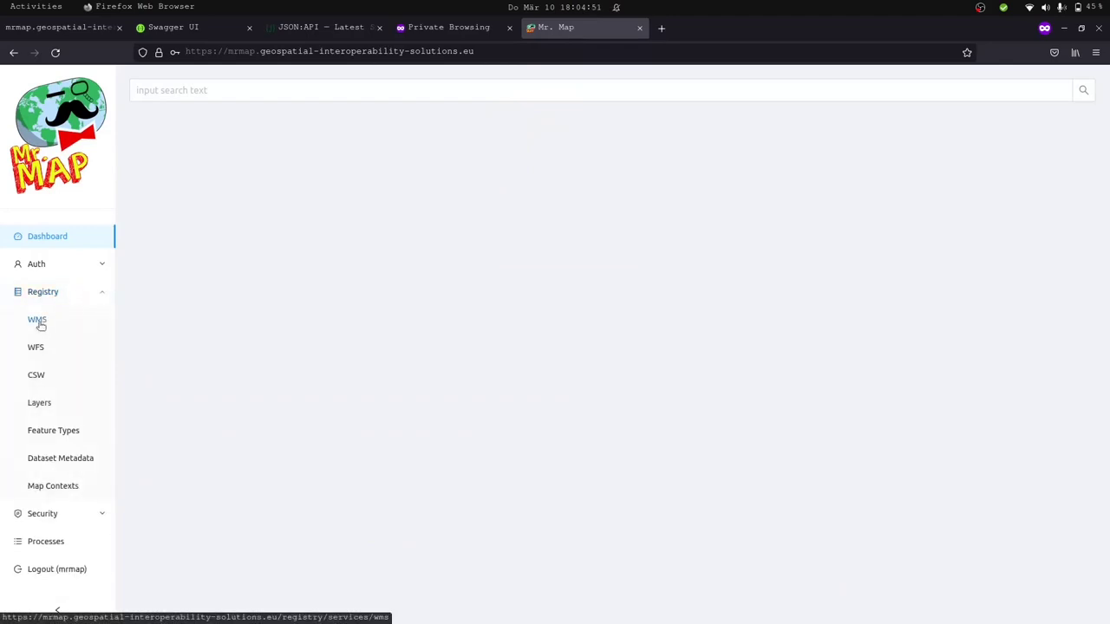
click(37, 320)
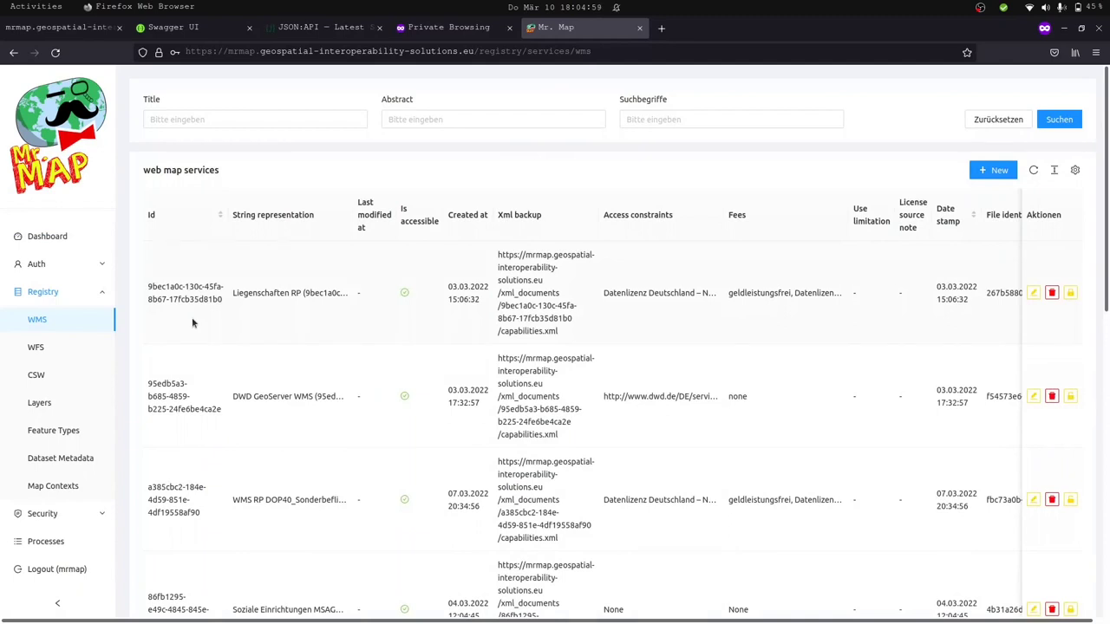
Reload the WMS table and inspect the /api/v1/registry/wms/ request's page[size]=20 parameter.
key(ctrl+shift+e)
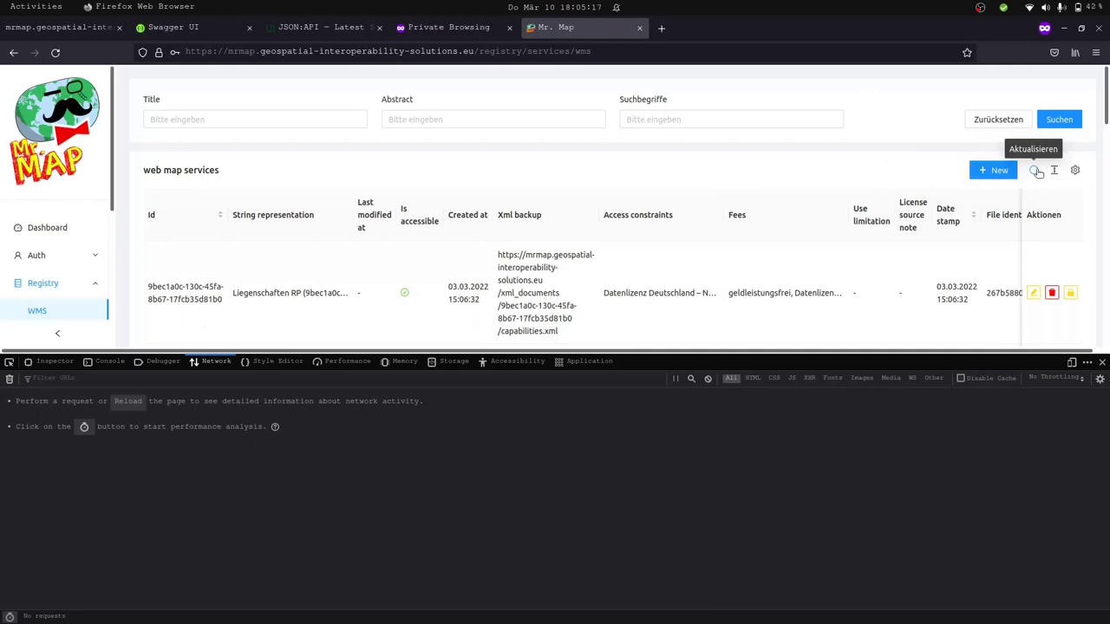
click(1035, 171)
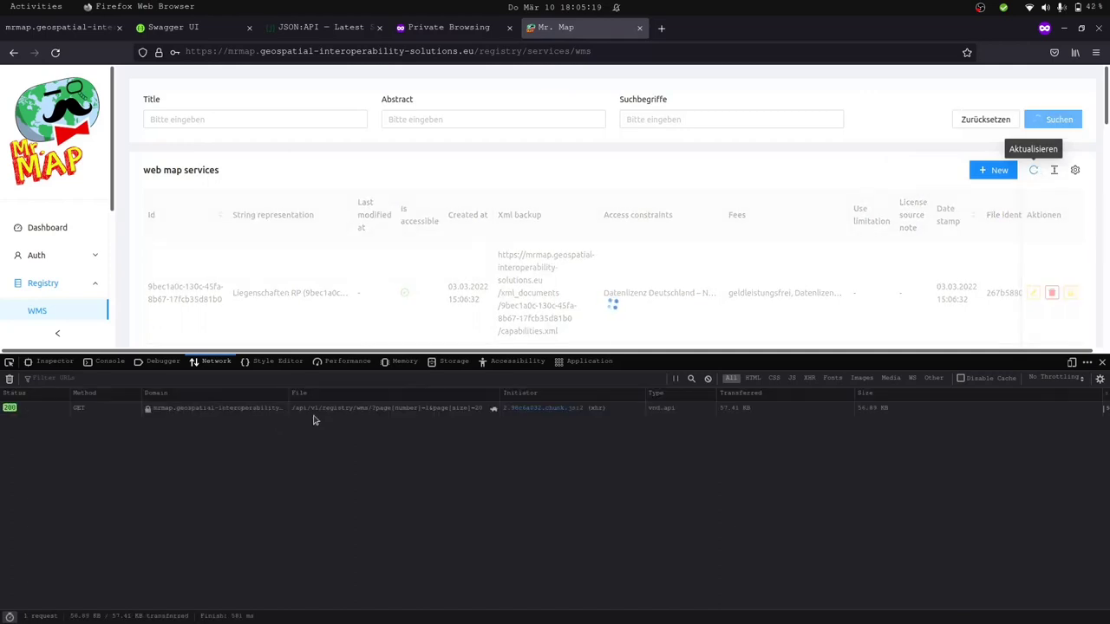
click(344, 411)
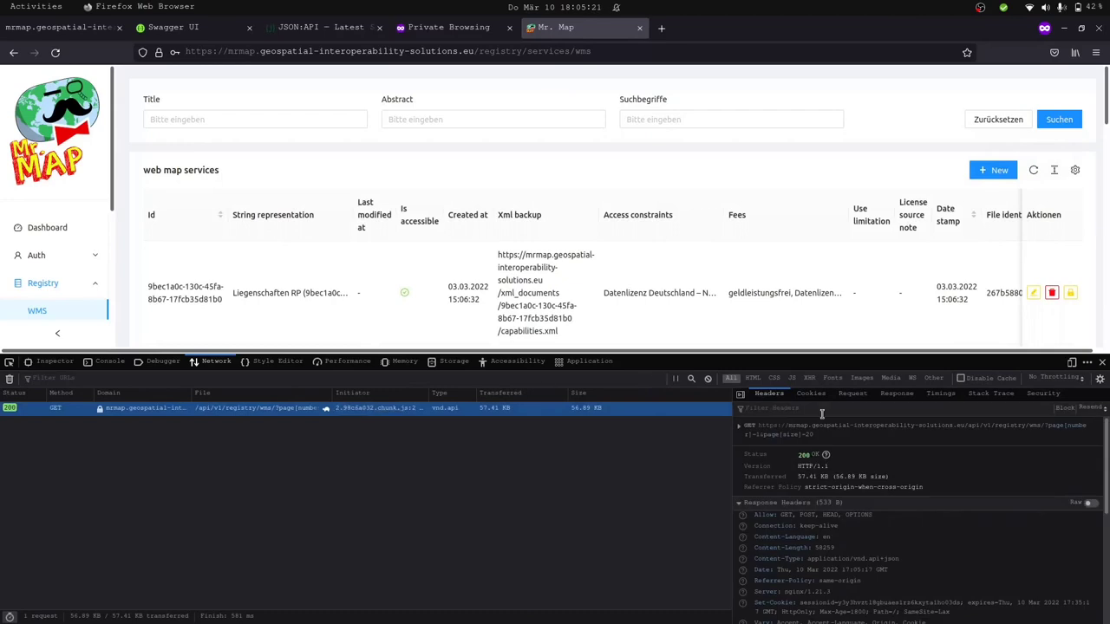
drag(1004, 426, 1047, 437)
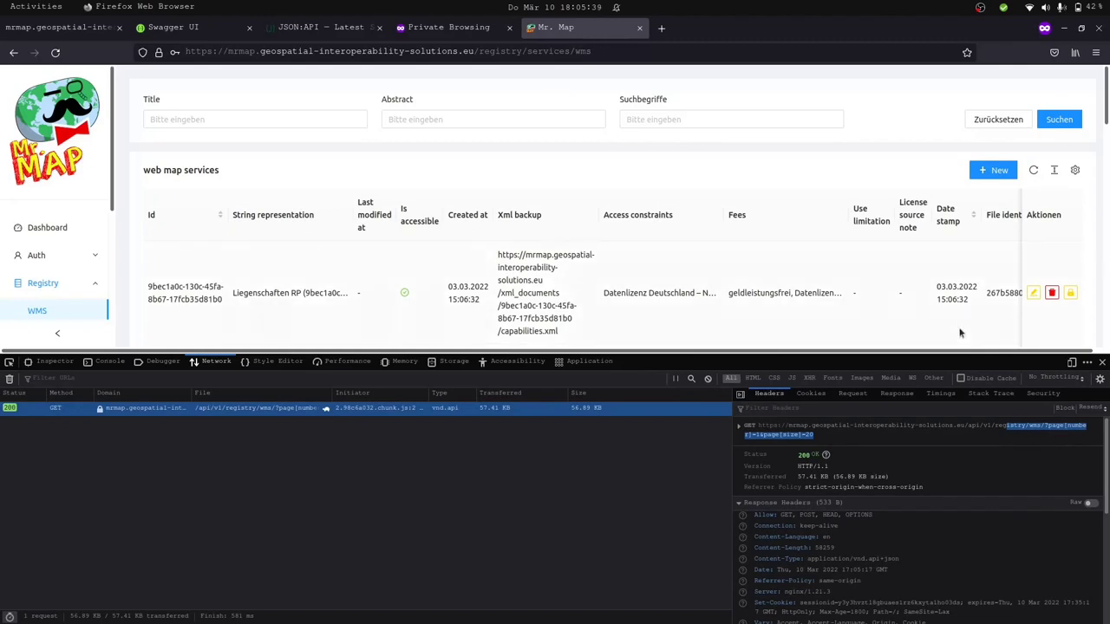
scroll(960, 332, down, 12)
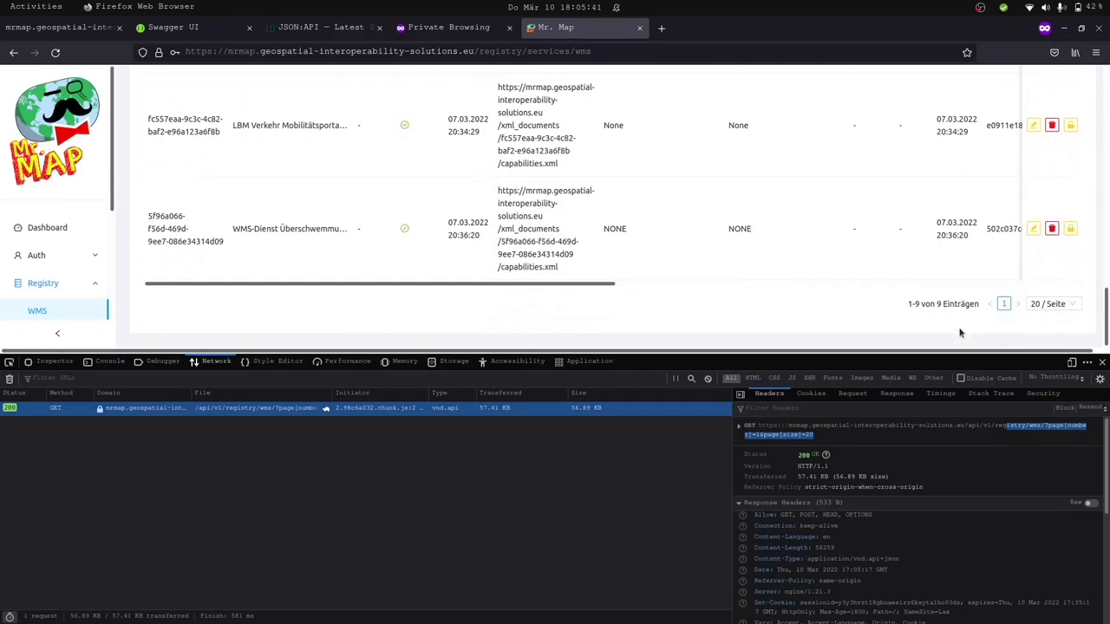
scroll(959, 332, up, 12)
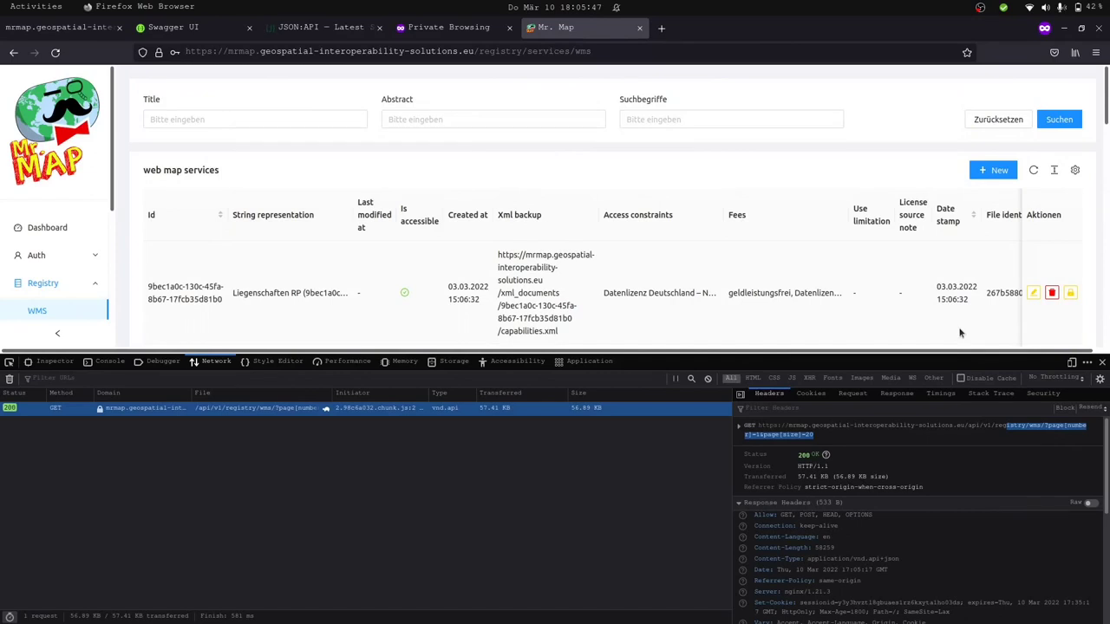
click(165, 31)
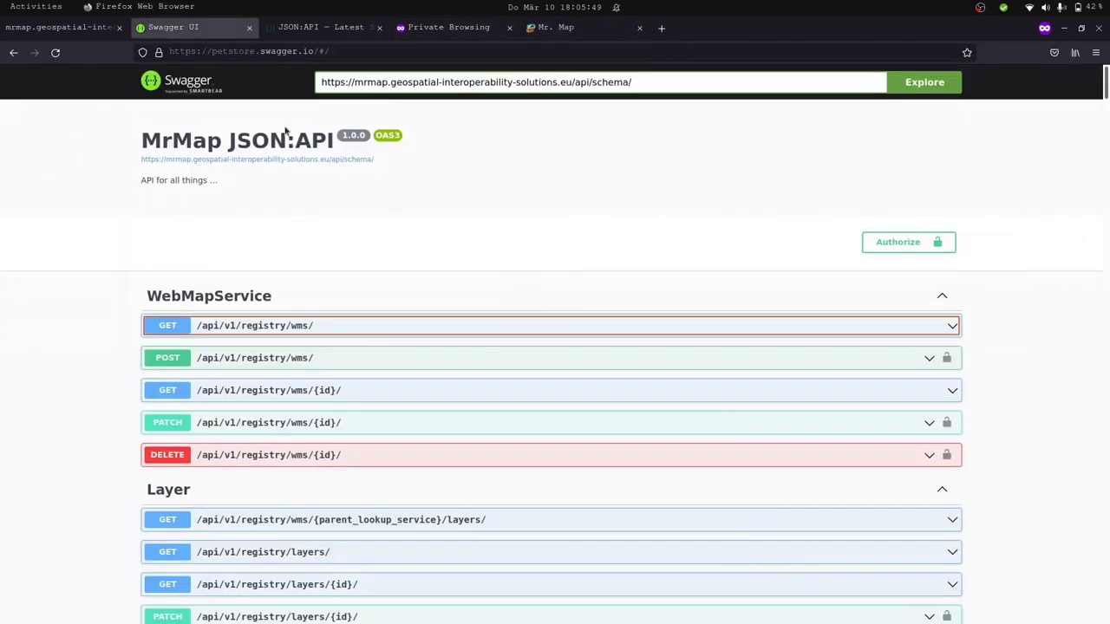
Expand GET /api/v1/registry/wms/ and read its WebMapService response body.
click(358, 326)
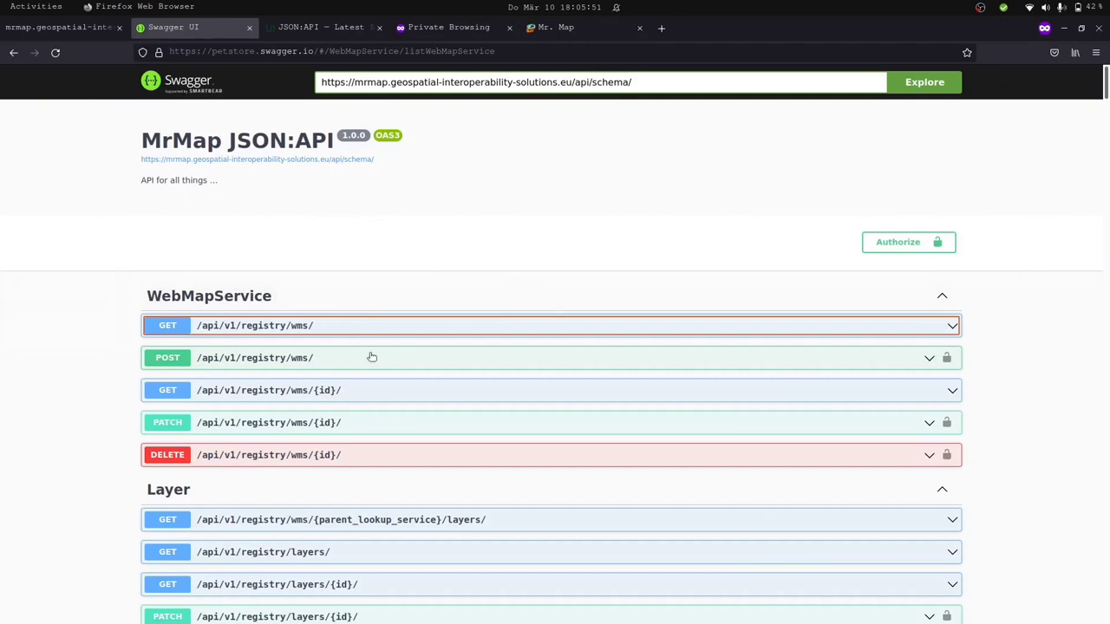
scroll(371, 357, down, 1)
scroll(371, 357, down, 15)
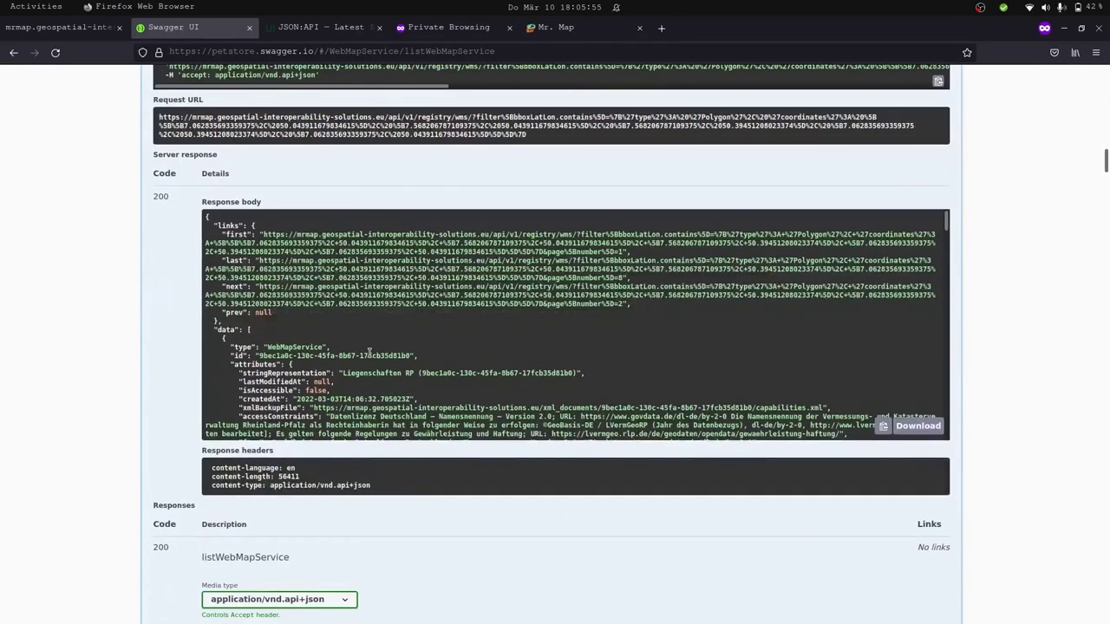
scroll(370, 353, down, 2)
scroll(368, 352, up, 1)
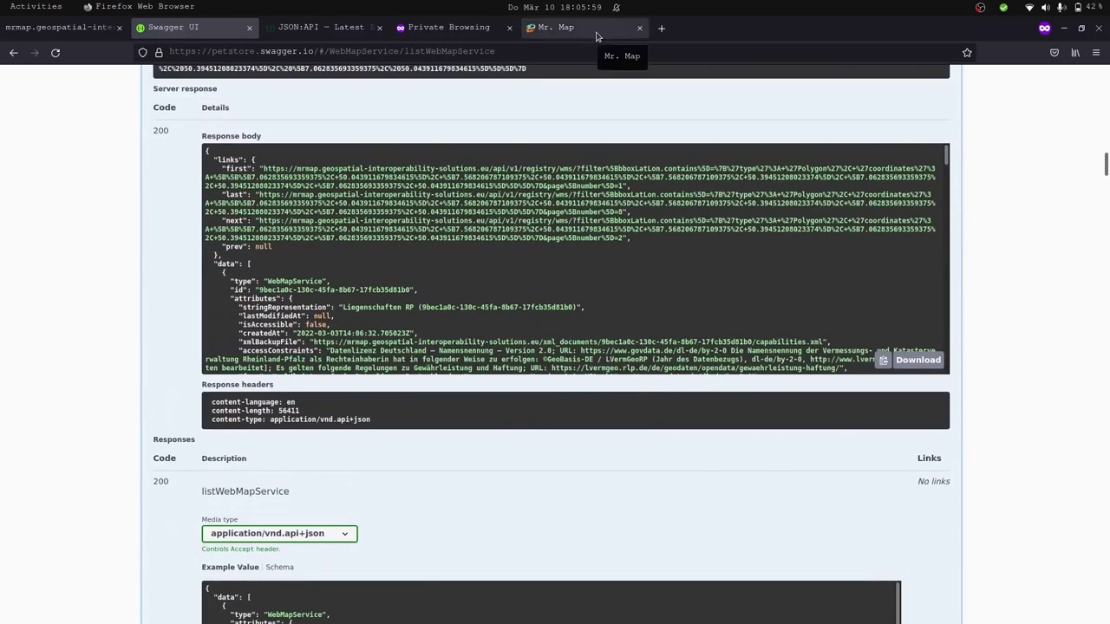
Compare against the Mr. Map WMS list, then bring up the raw API schema JSON.
click(597, 34)
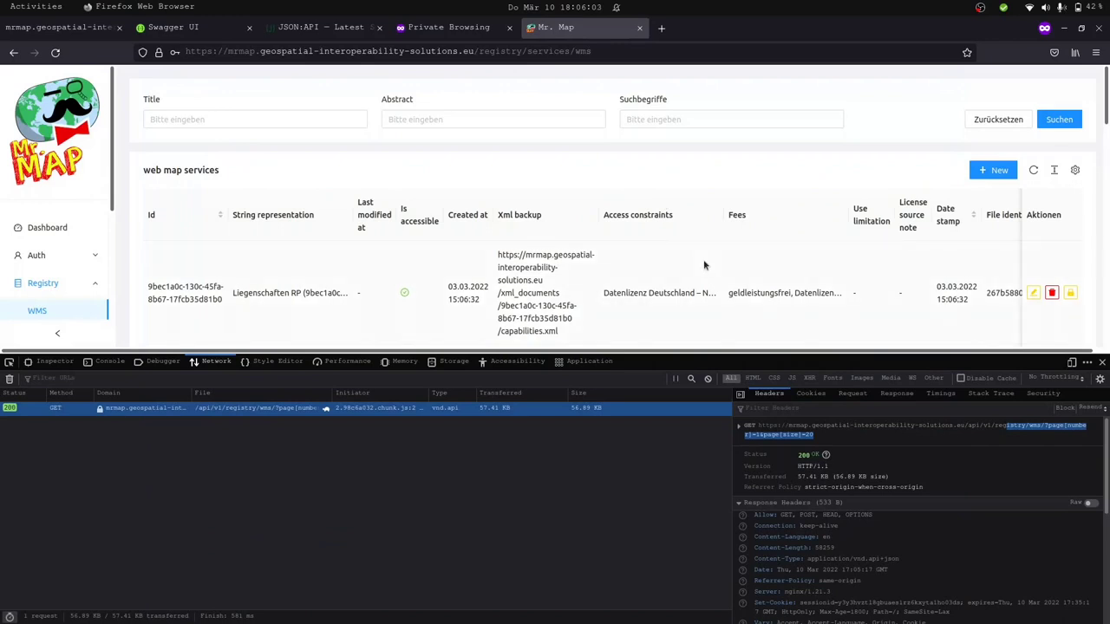
scroll(704, 266, right, 5)
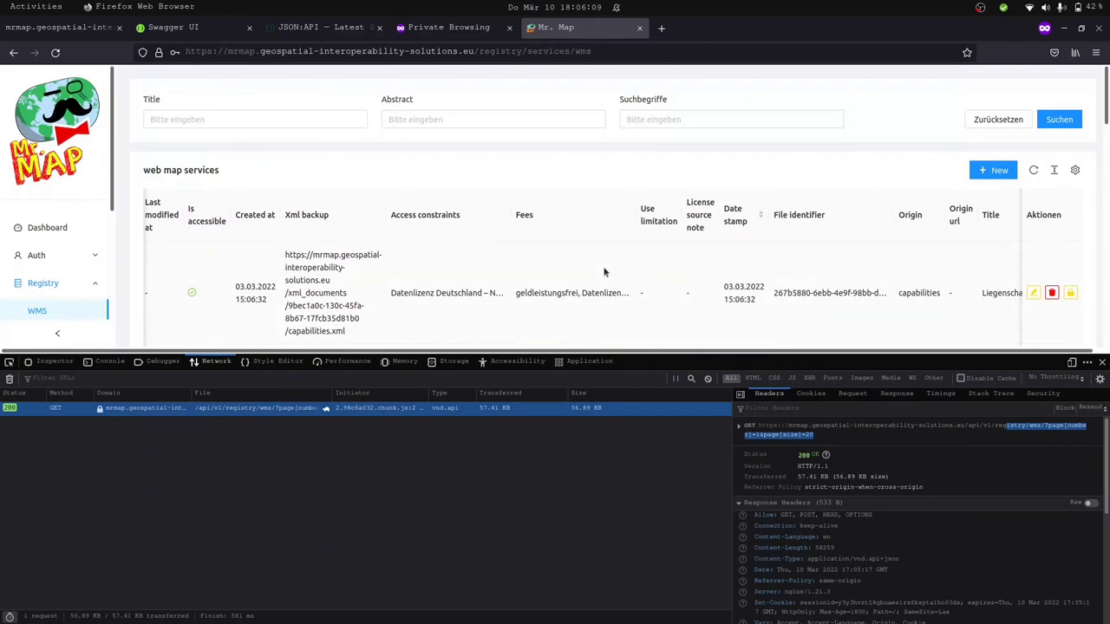
click(85, 29)
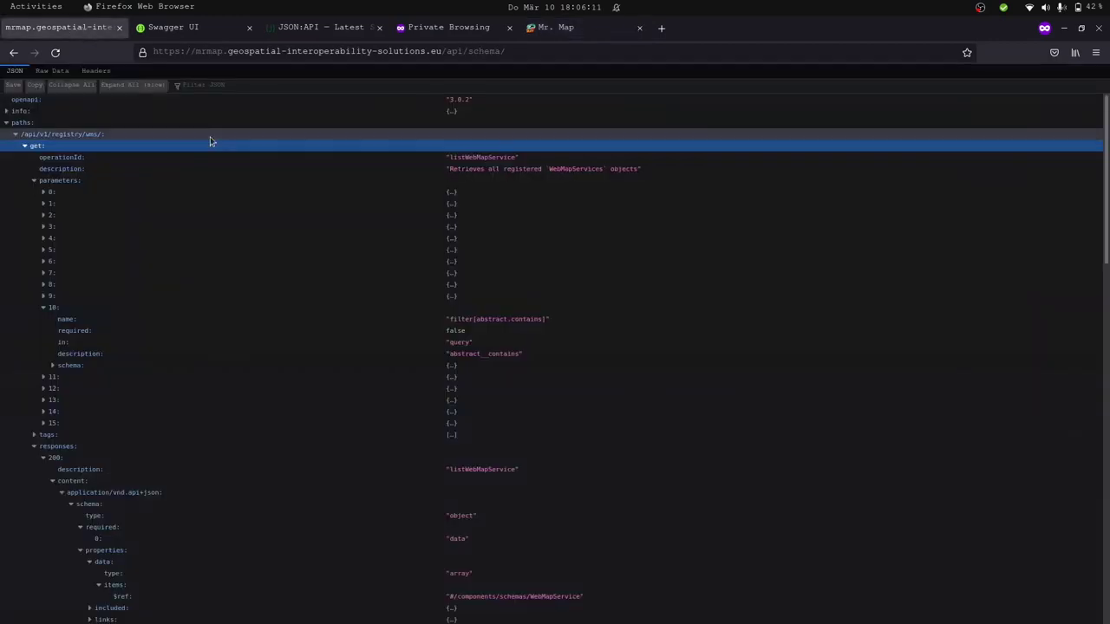
Collapse the WMS list parameters and expand components down to the WebMapService schema attributes.
click(34, 180)
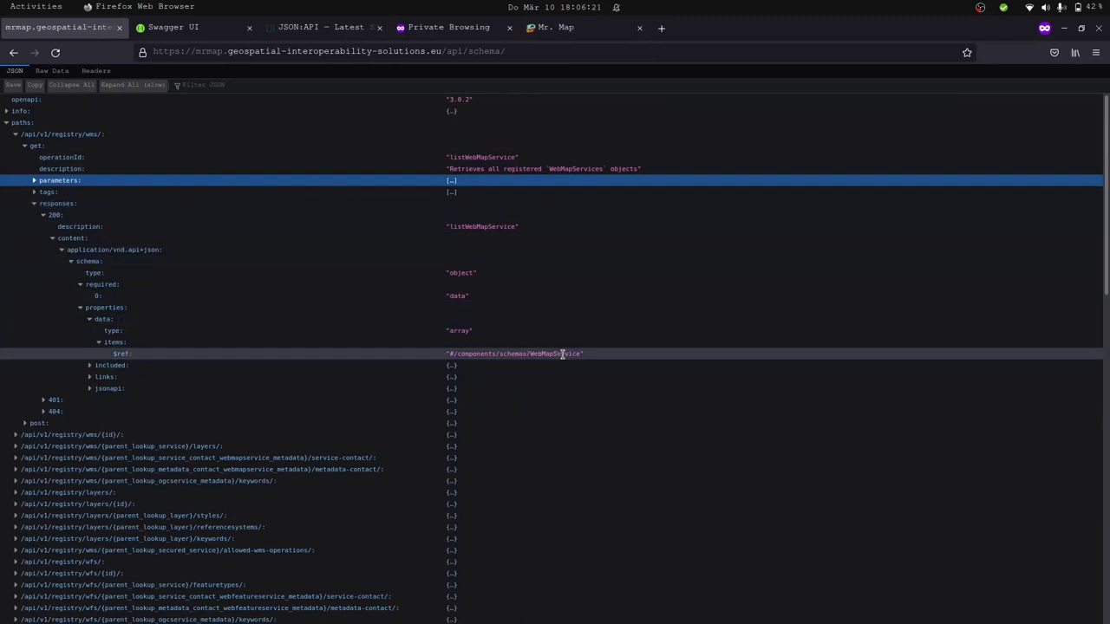
scroll(562, 353, down, 20)
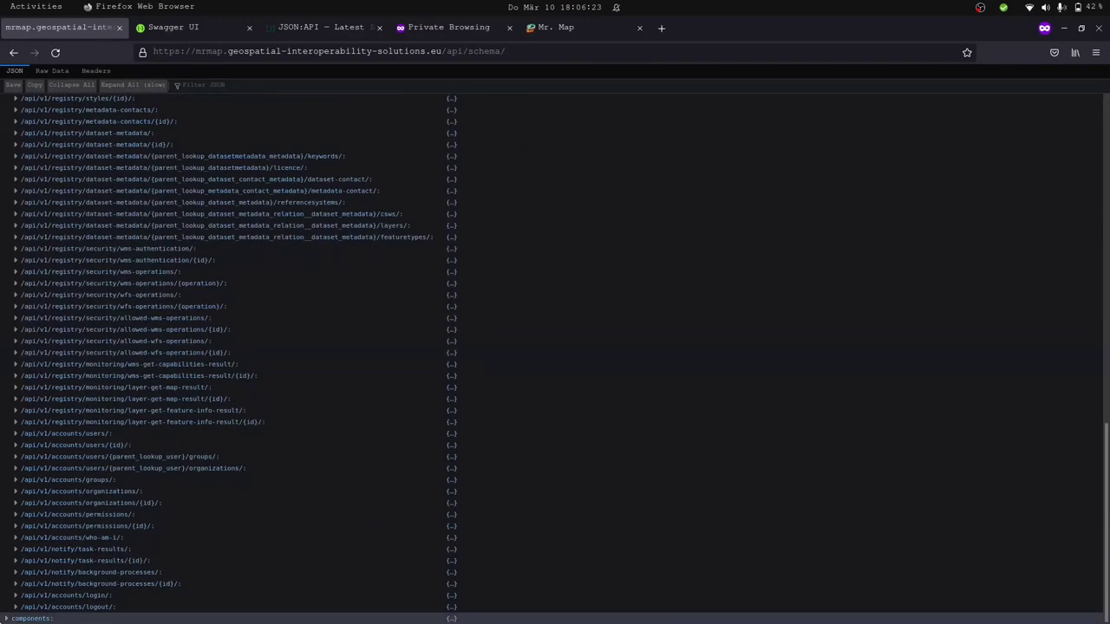
click(7, 619)
scroll(8, 615, down, 10)
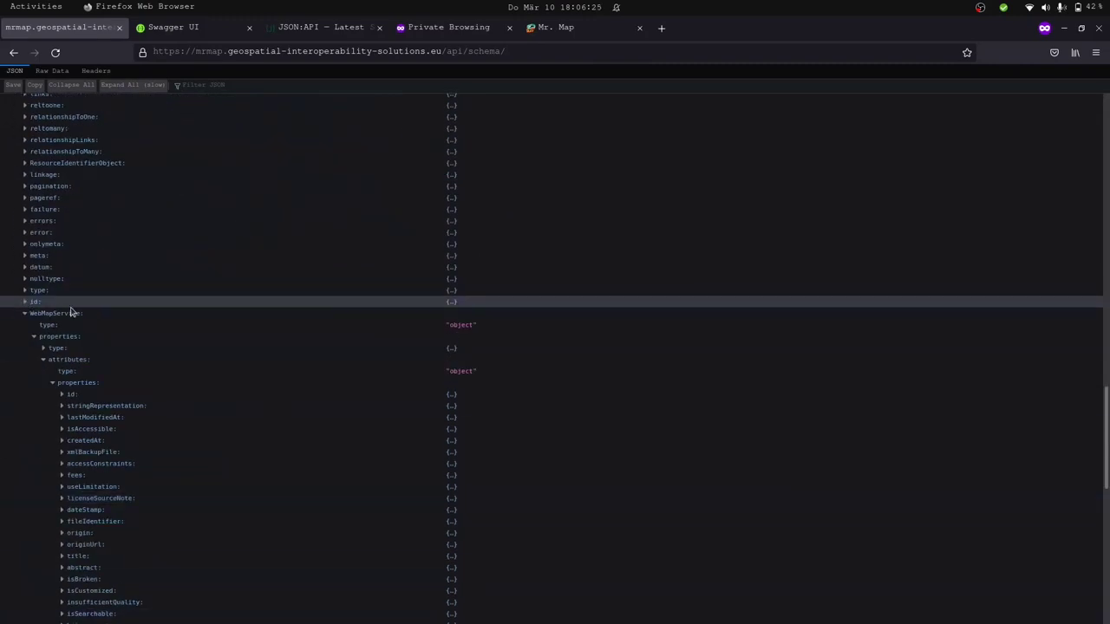
scroll(120, 372, down, 2)
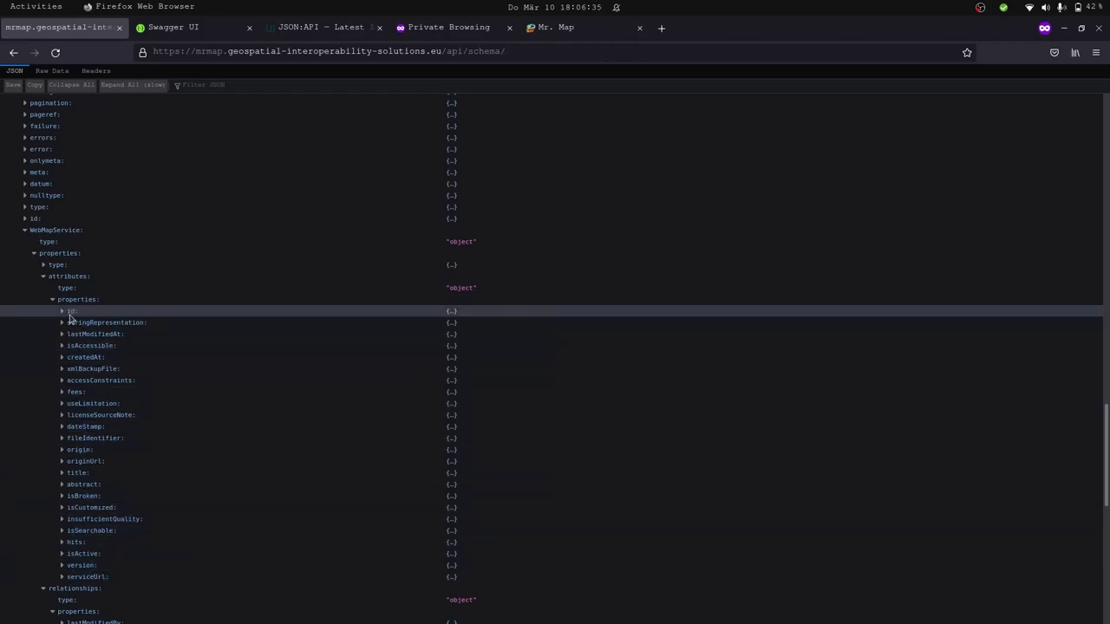
click(582, 32)
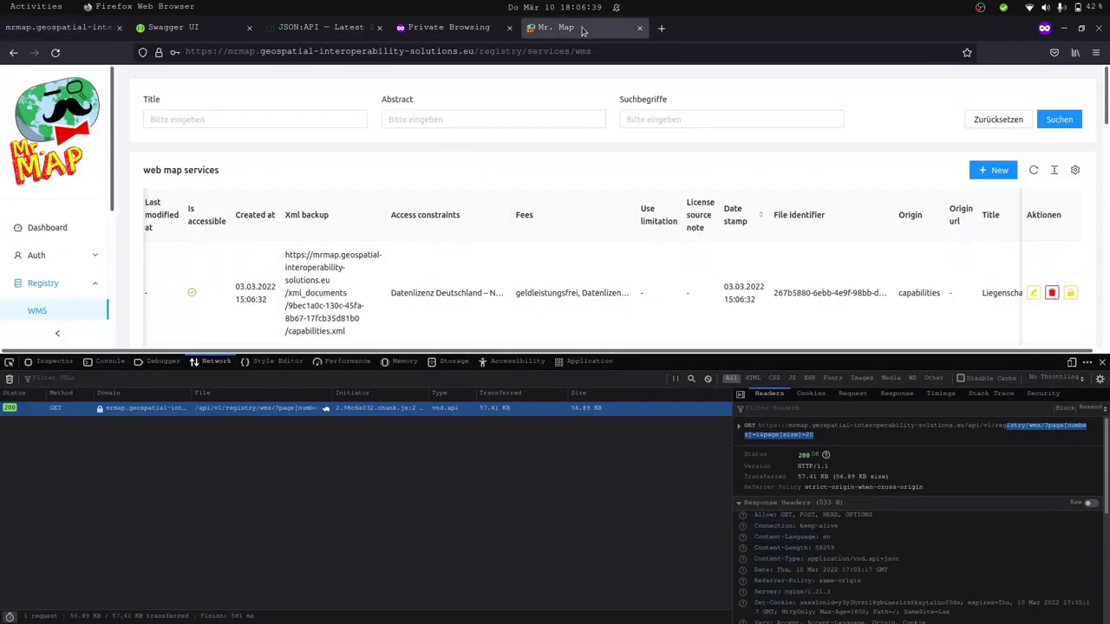
Glance at the schema, then scroll the Mr. Map services table back to its first columns.
scroll(403, 291, left, 5)
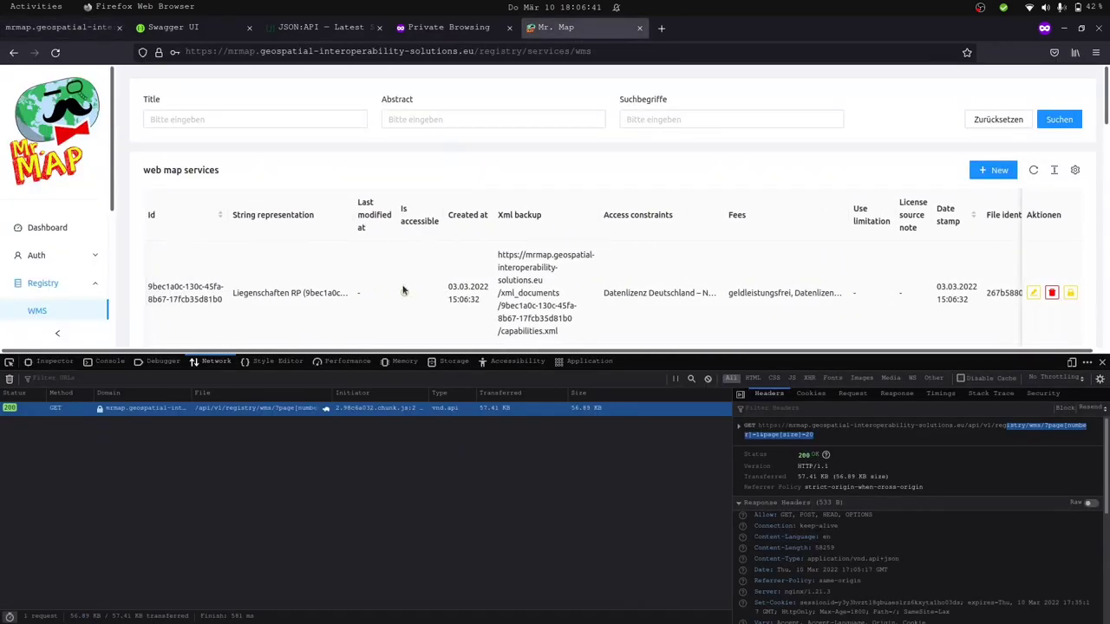
scroll(403, 290, right, 8)
scroll(403, 291, right, 5)
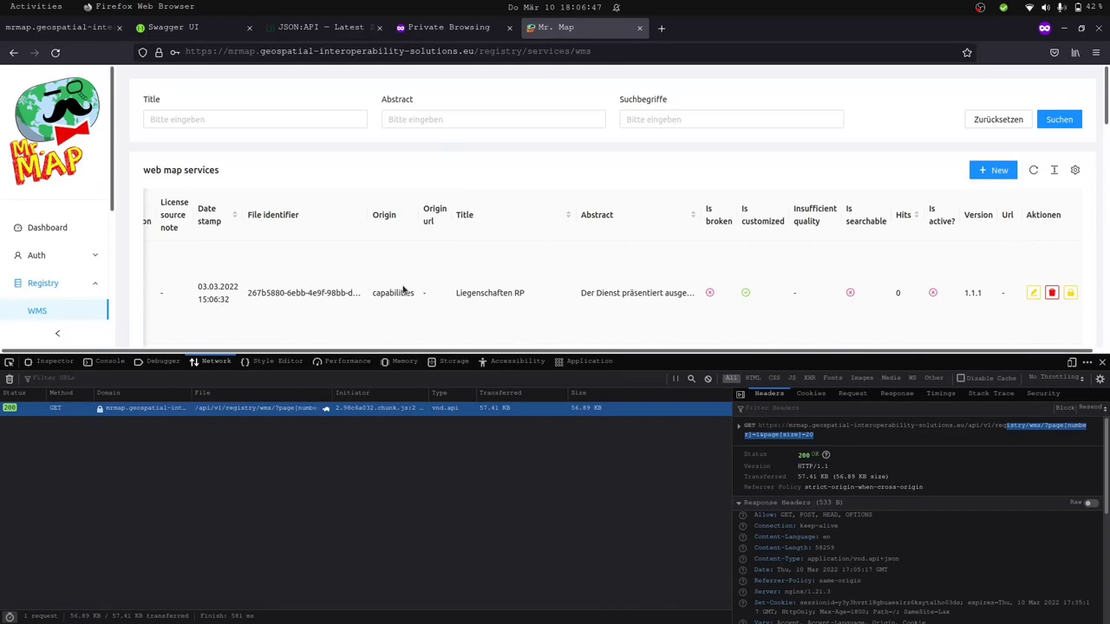
click(36, 27)
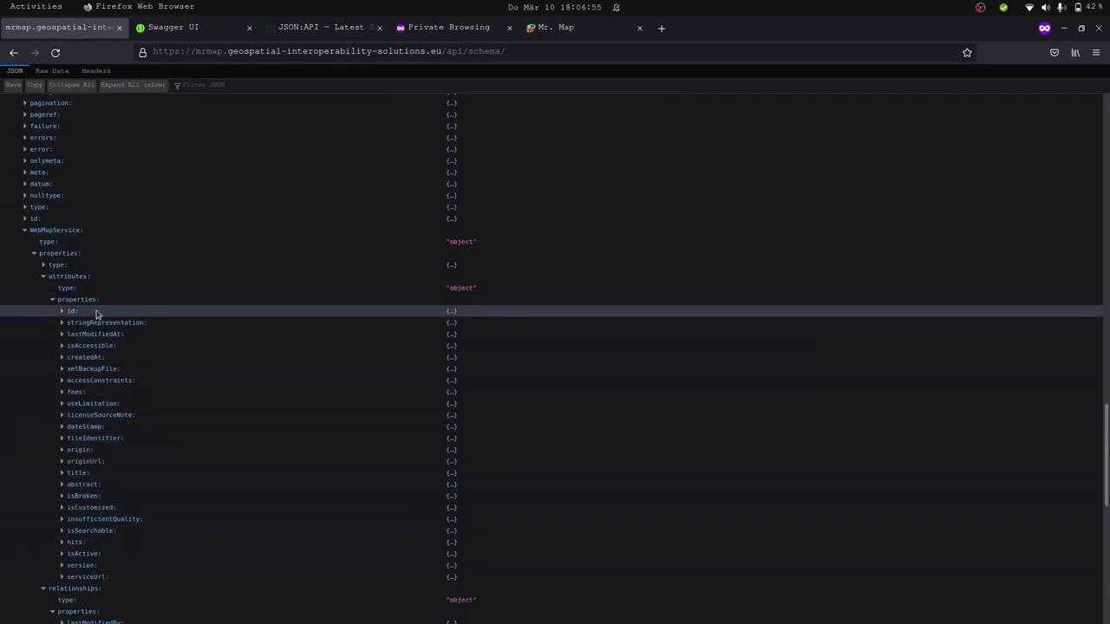
click(607, 28)
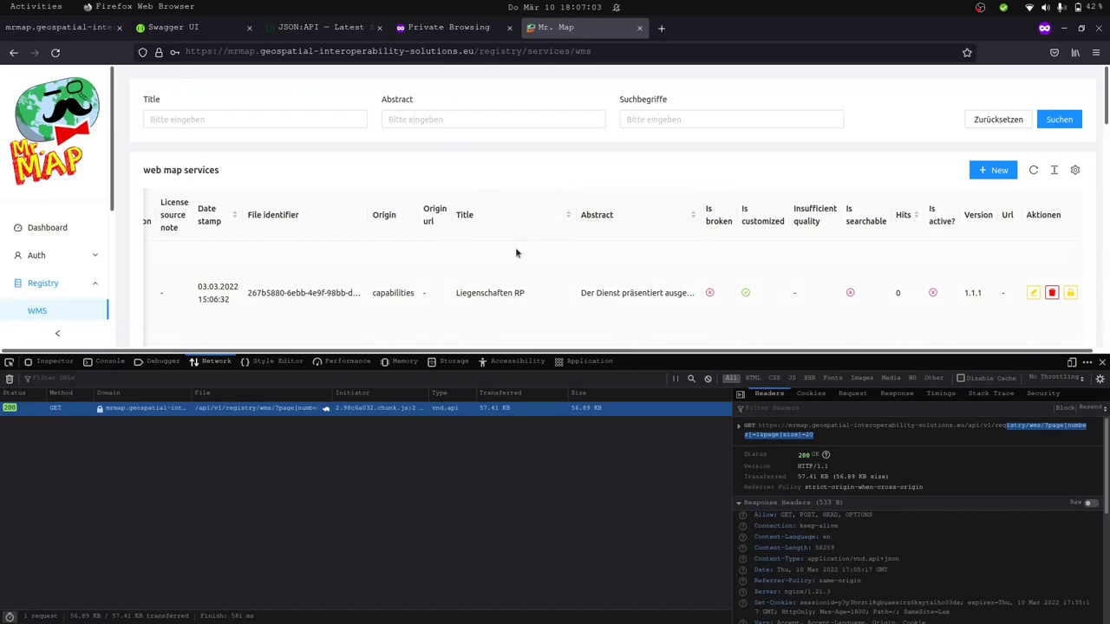
scroll(515, 250, left, 8)
scroll(516, 250, left, 10)
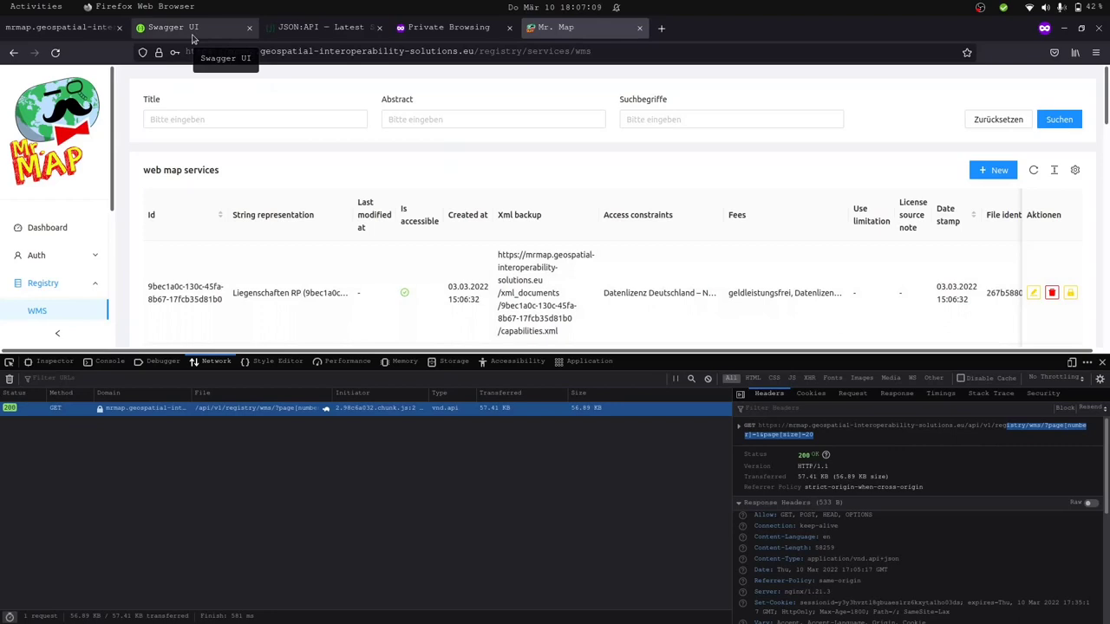
click(194, 38)
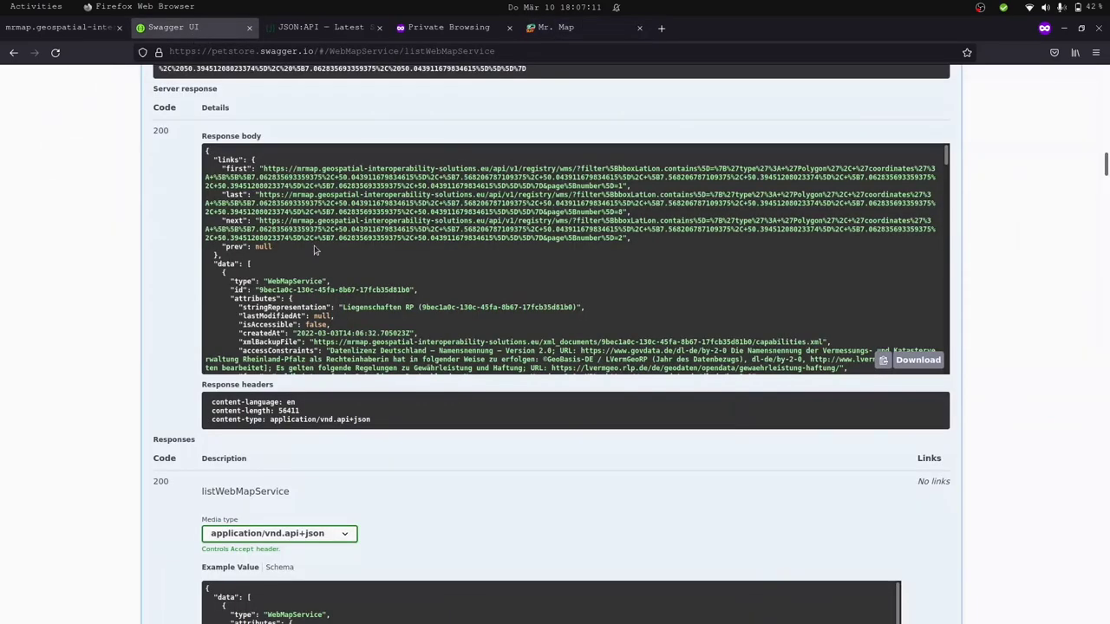
Go back to Mr. Map and close its developer tools.
scroll(524, 121, up, 1)
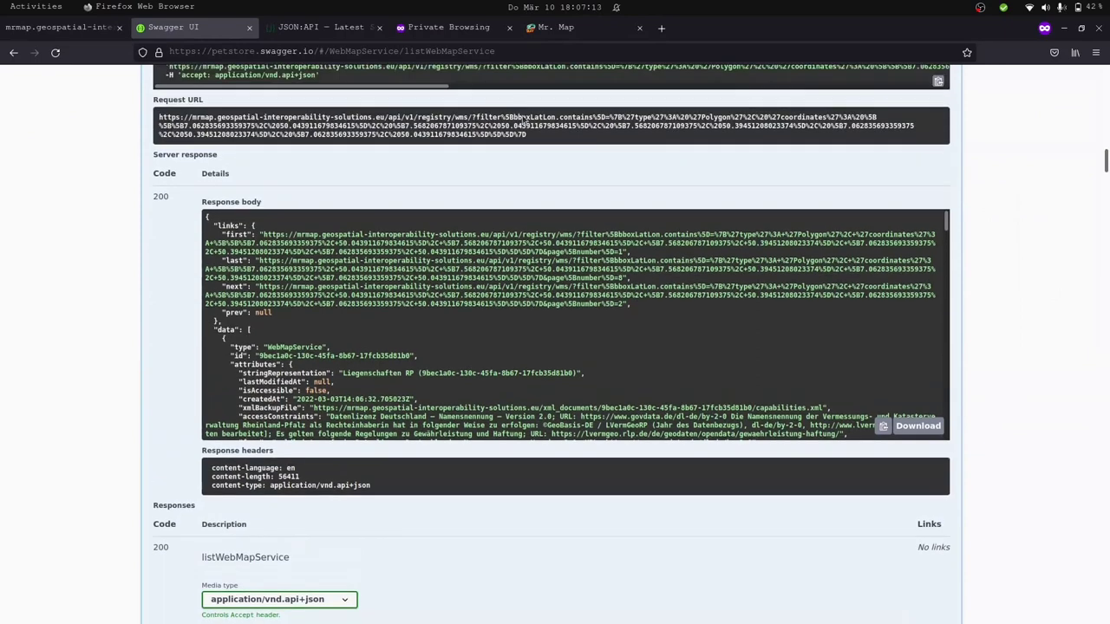
scroll(523, 122, up, 2)
key(ctrl+Tab)
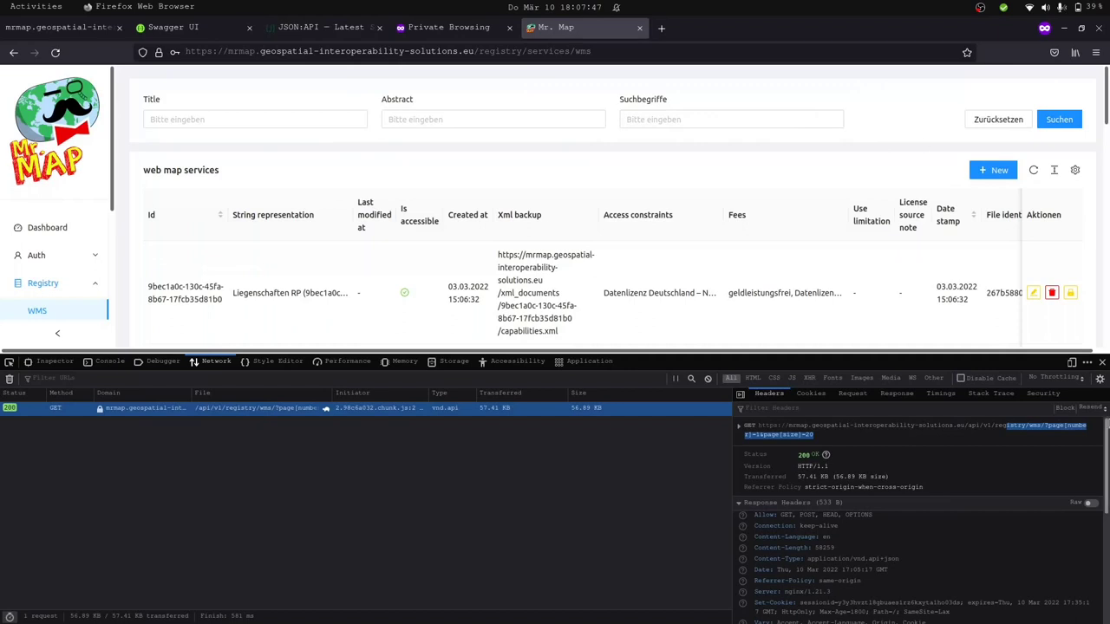
click(1101, 362)
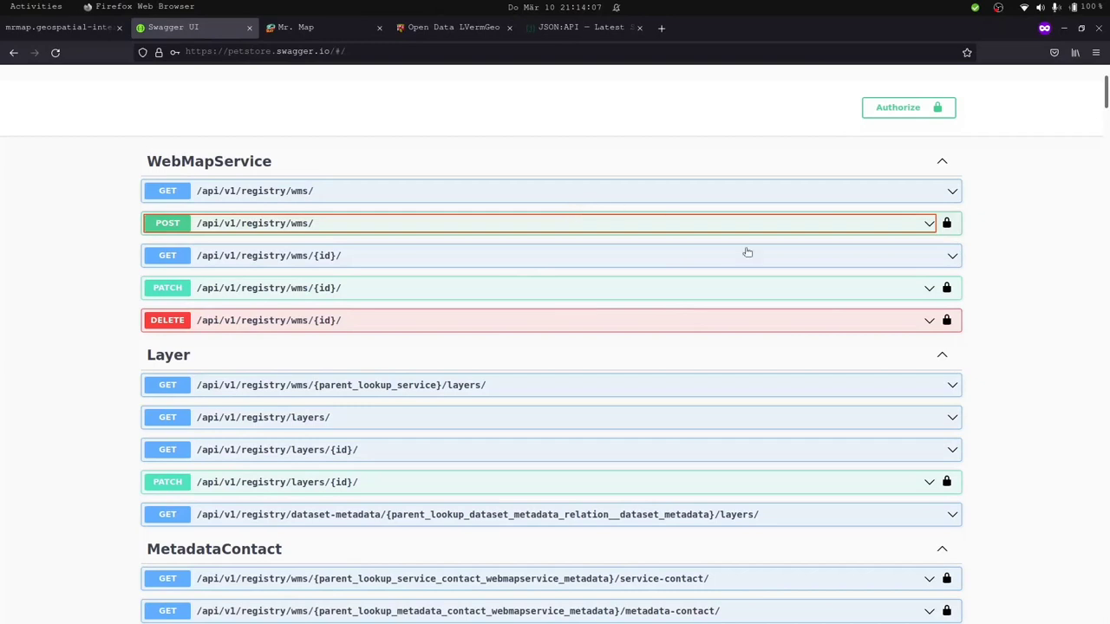
In POST /api/v1/registry/wms/, paste the geoportal.rlp.de GetCapabilities URL and set owner id 1.
click(923, 222)
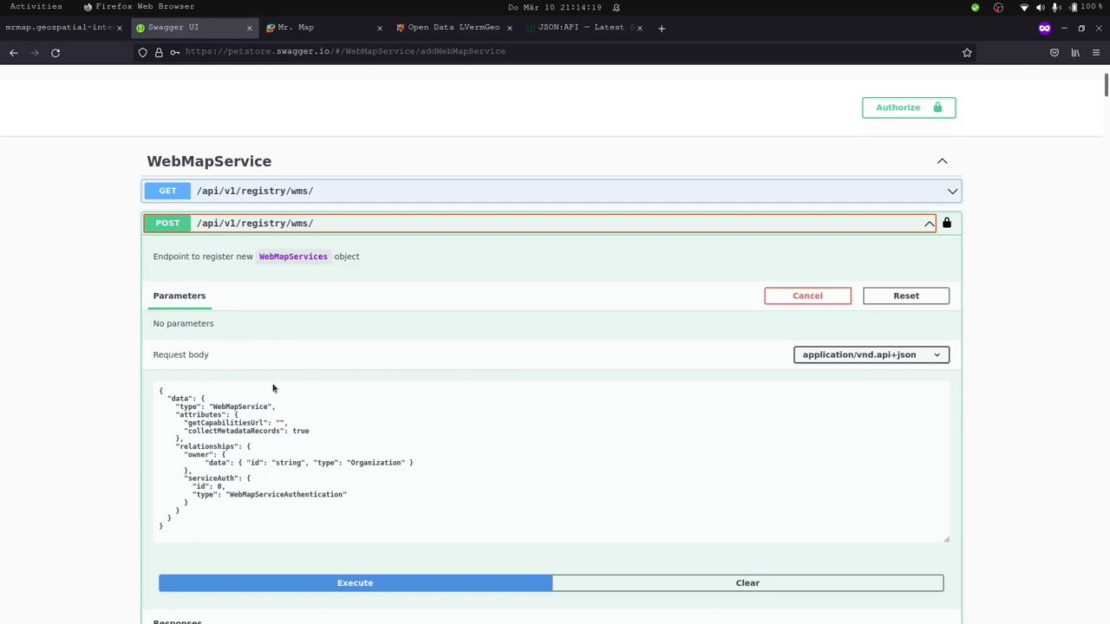
click(279, 419)
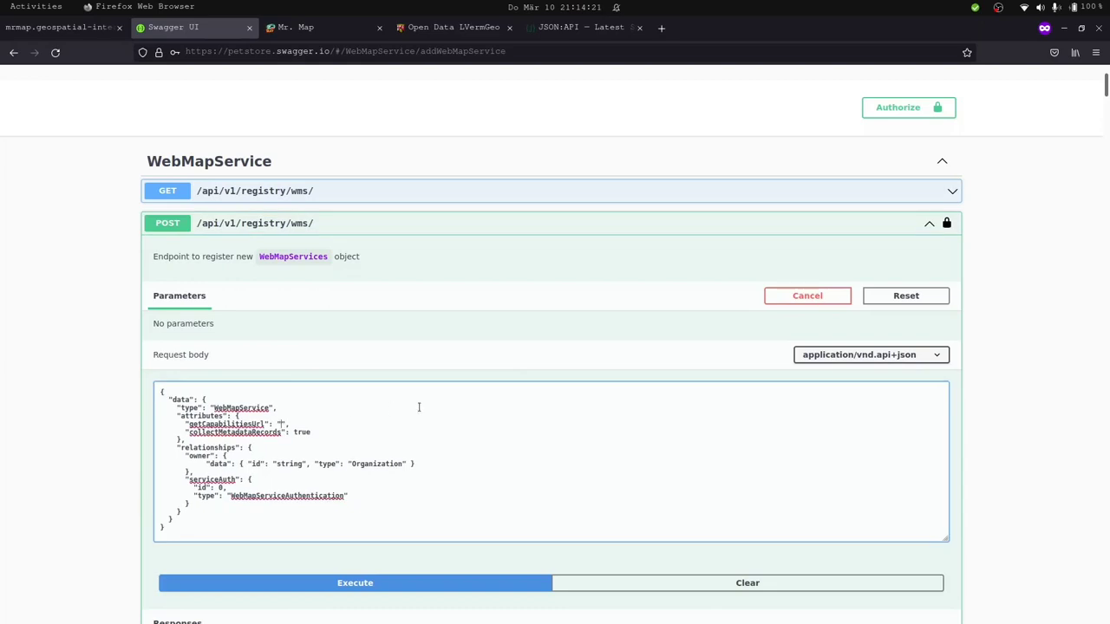
text(http://www.geoportal.rlp.de/mapbender/php/wms.php?layer_id=24142&REQUEST=GetCapabilities&VERSION=1.1.1&SERVICE=WMS&withChilds=1)
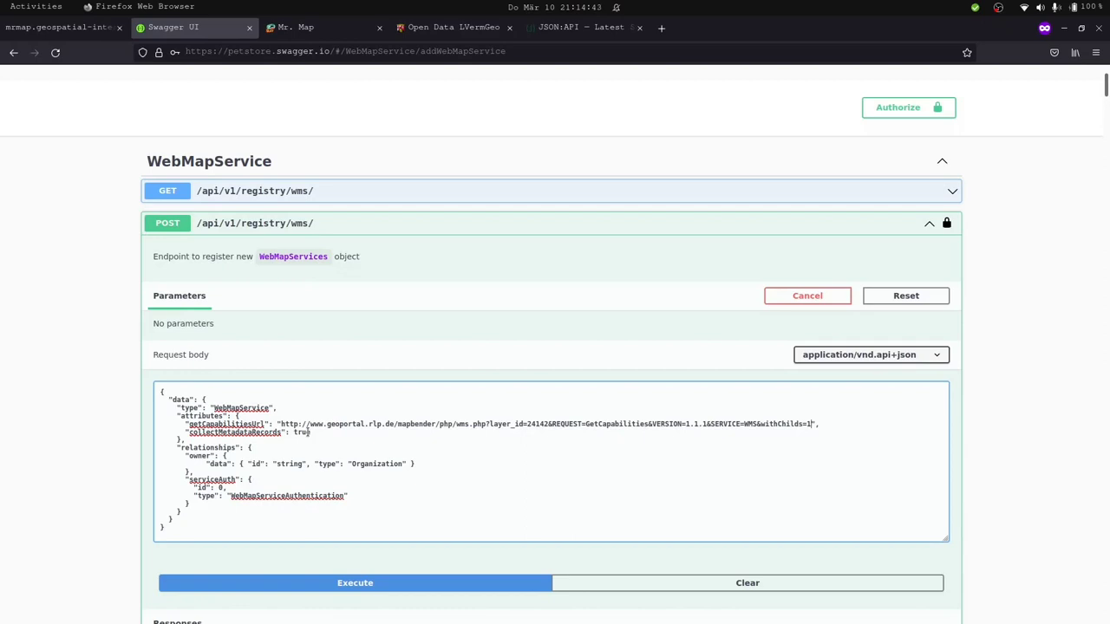
double_click(290, 465)
text(1)
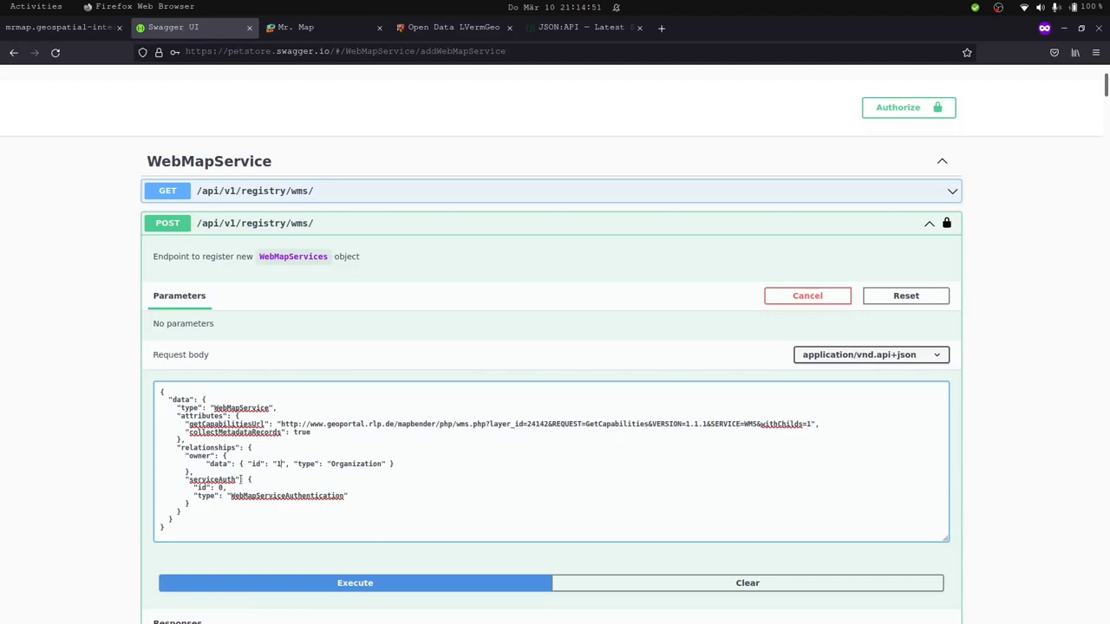
Remove the serviceAuth block from the body and execute the request.
drag(193, 471, 195, 507)
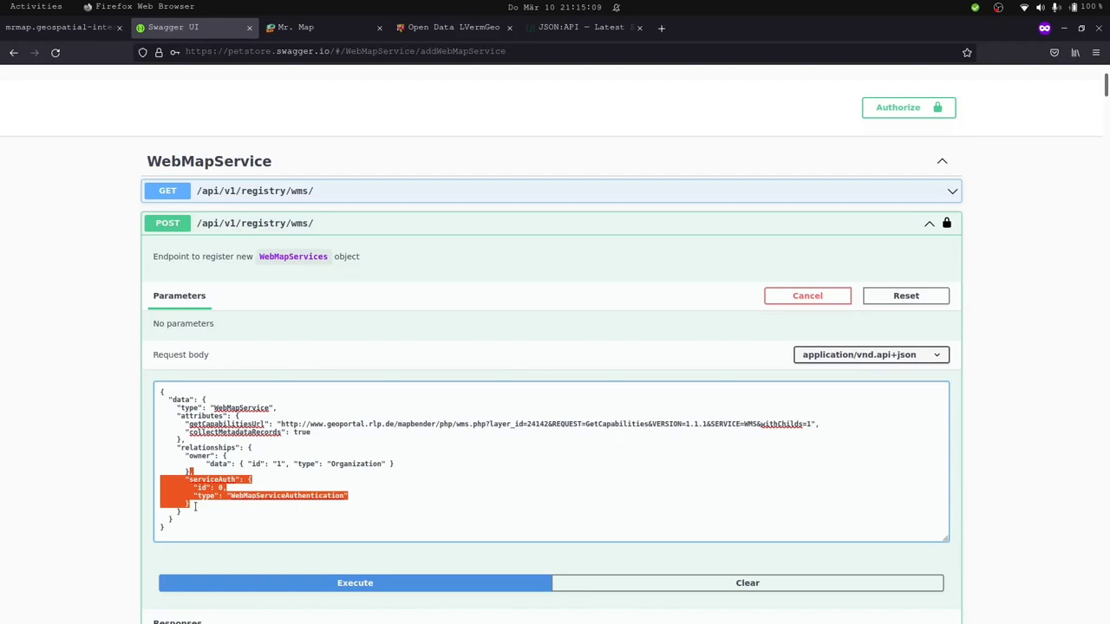
key(BackSpace)
click(334, 584)
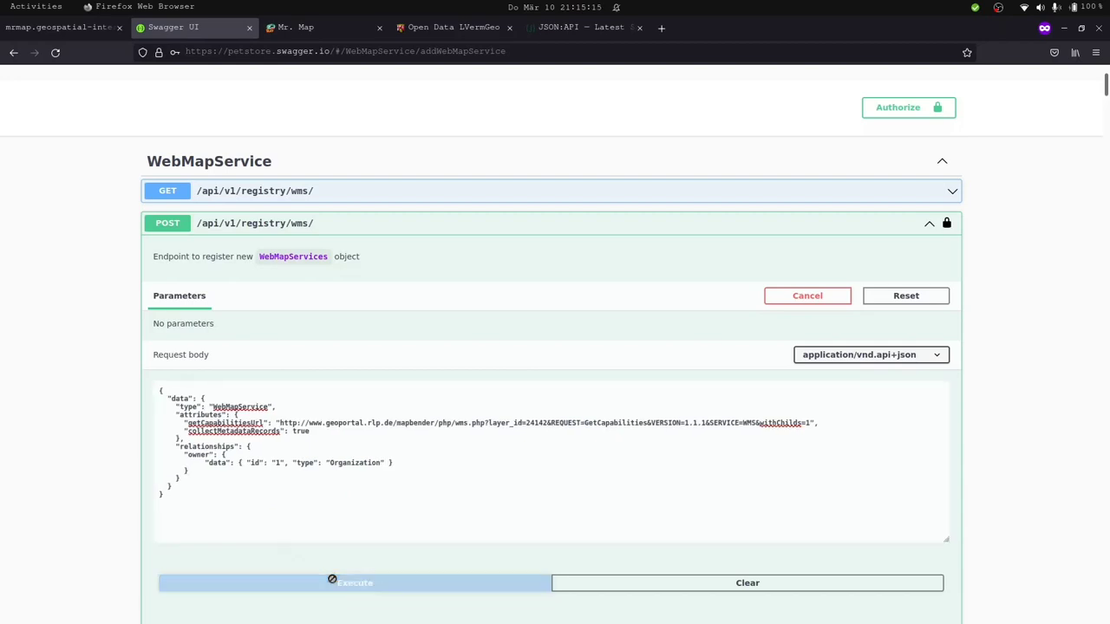
Read the 202 response showing a PENDING build_ogc_service task.
scroll(331, 568, down, 5)
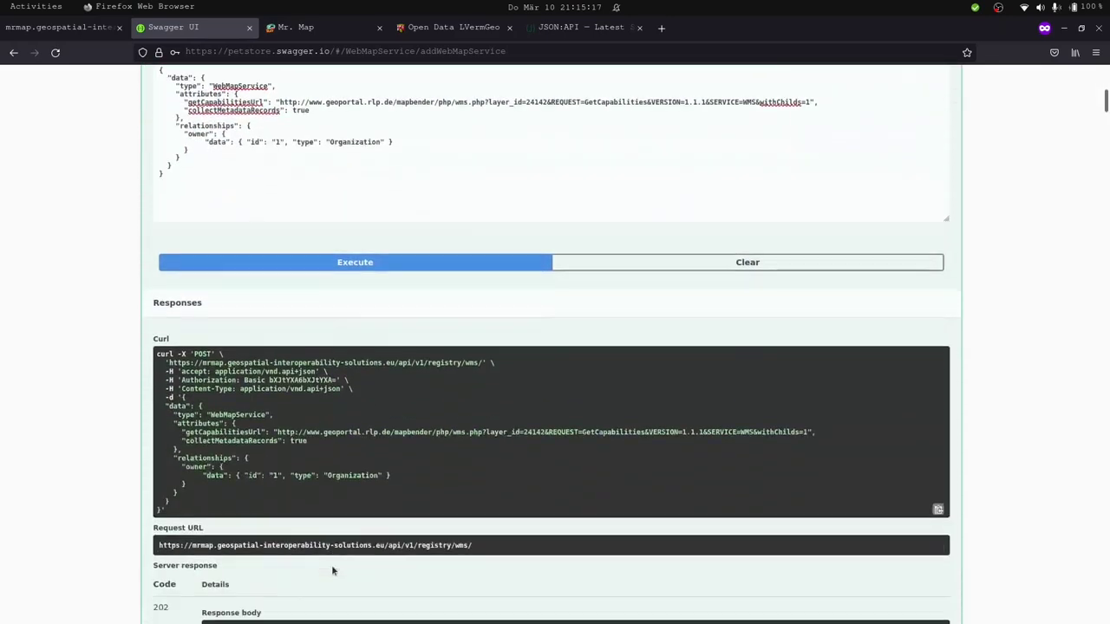
scroll(331, 570, down, 3)
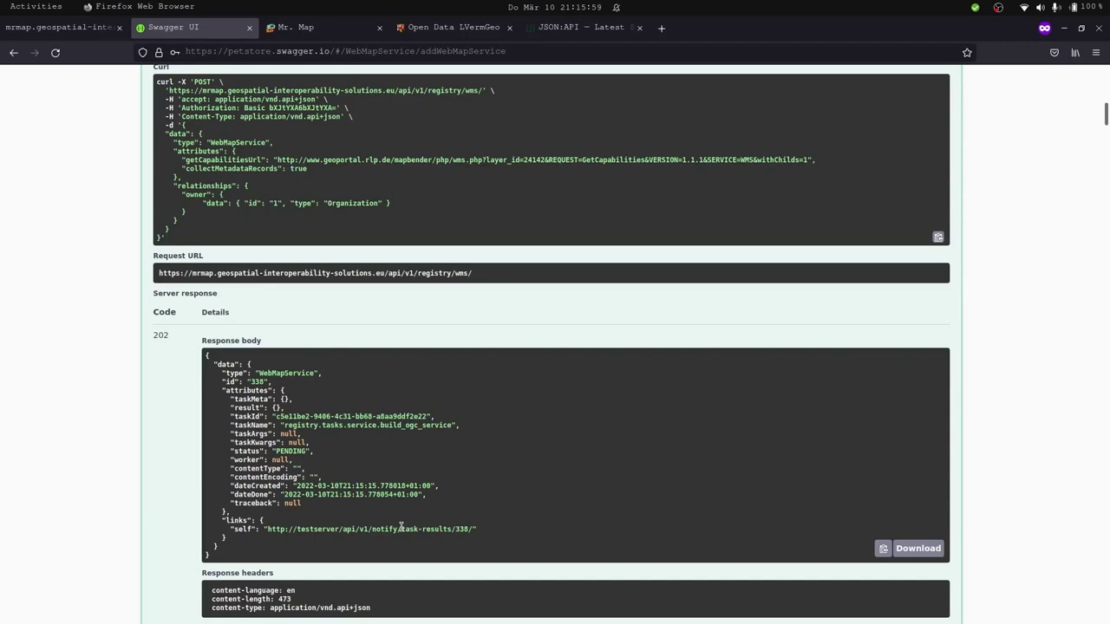
click(294, 29)
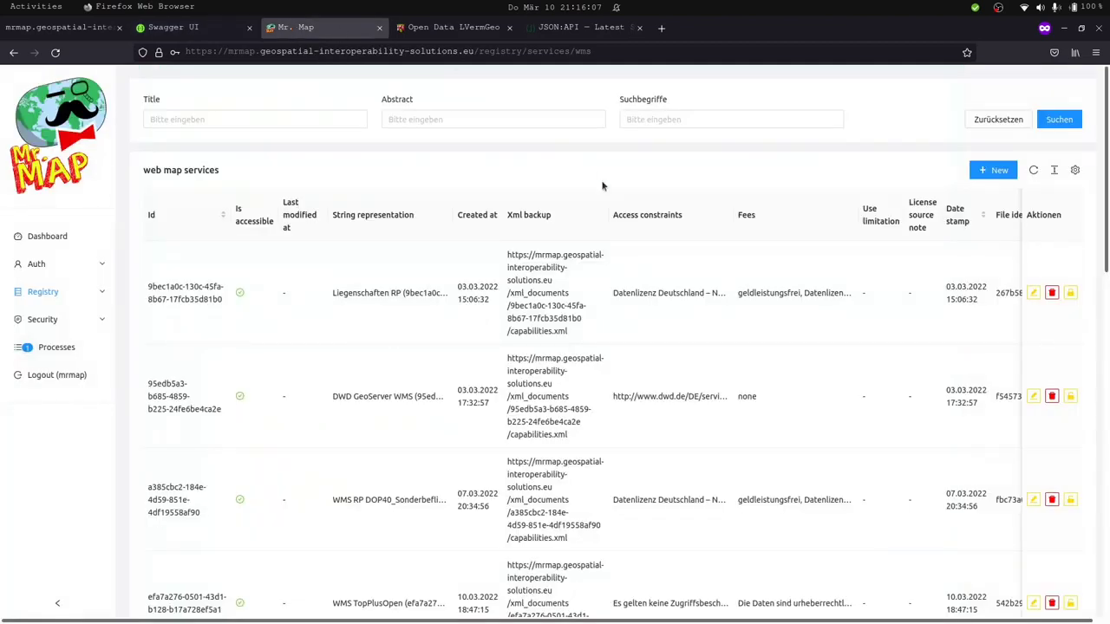
Open the new-WMS form and copy the DTK 1:50 000 Capabilities link from LVermGeo.
click(993, 171)
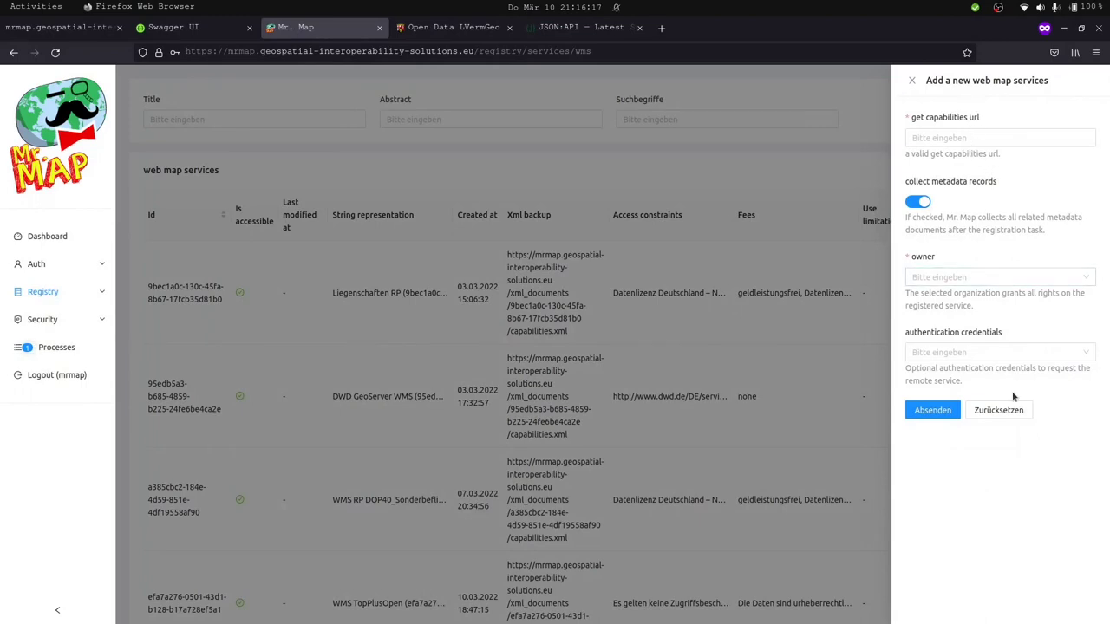
click(453, 27)
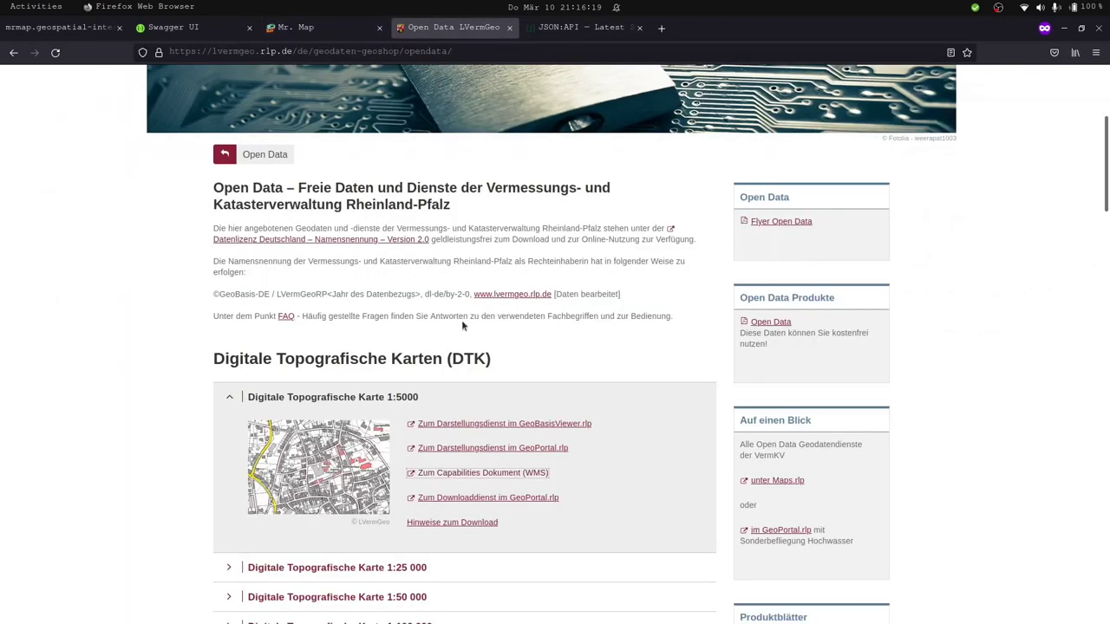
scroll(458, 456, down, 5)
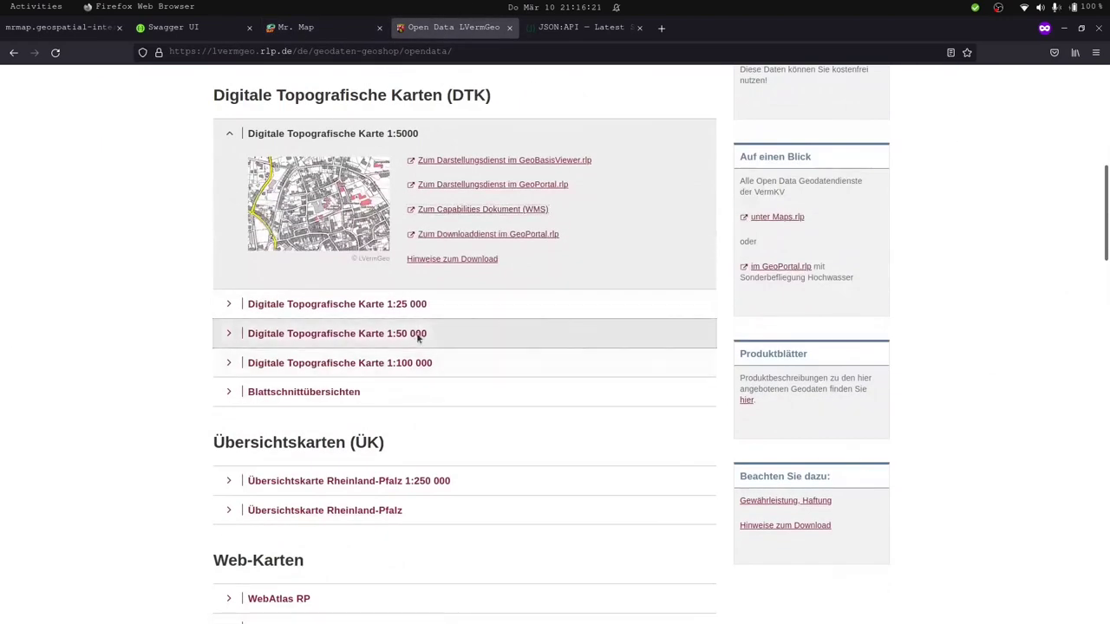
click(419, 335)
right_click(493, 269)
click(537, 347)
Paste the link into get capabilities url and insert 'a' to make 'httap://'.
click(347, 27)
click(969, 137)
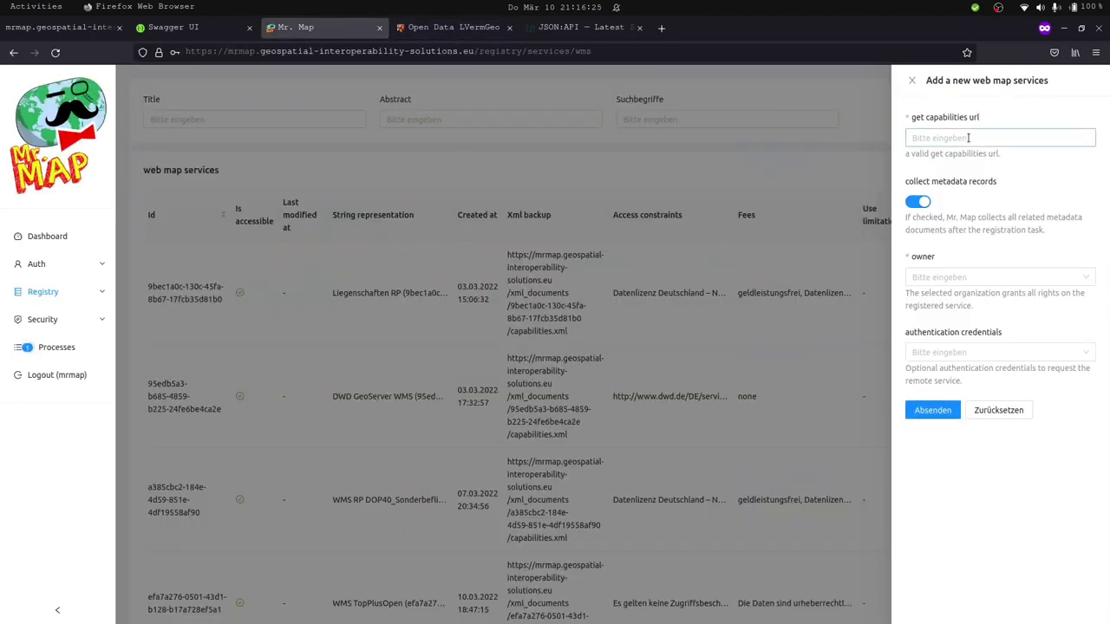
key(ctrl+v)
key(Left)
key(Left)
key(Left)
key(Left)
key(Left)
key(Left)
key(Left)
key(Left)
key(Left)
key(Left)
key(Left)
key(Left)
key(Left)
key(Left)
key(Left)
key(Left)
key(Left)
key(Left)
key(Left)
key(Left)
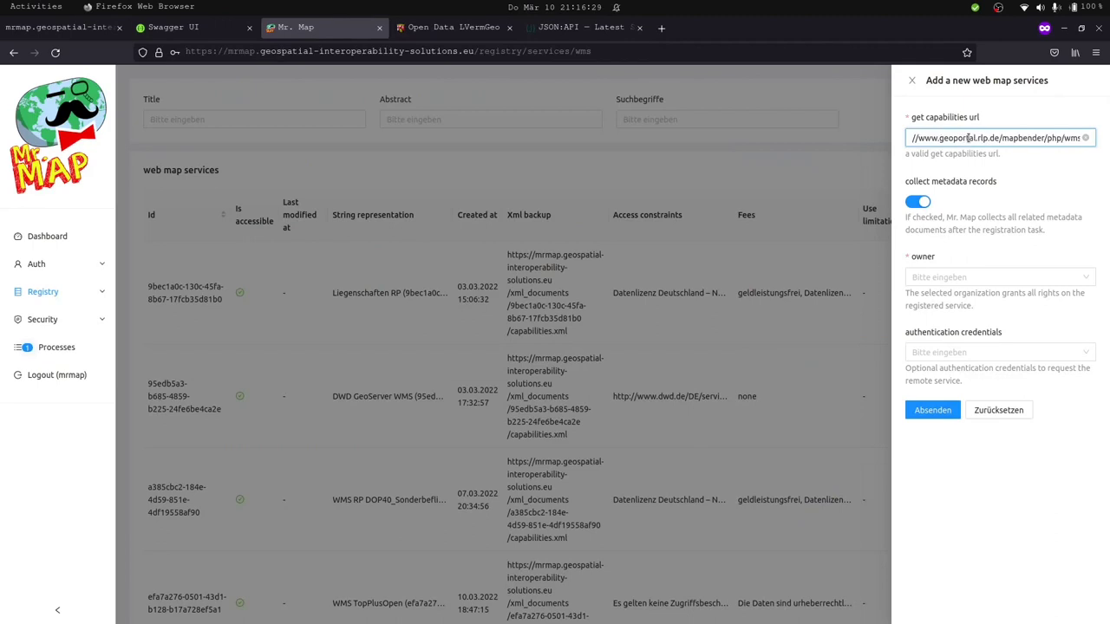
key(Left)
key(Left)
key(Left)
key(Left)
key(Left)
text(a)
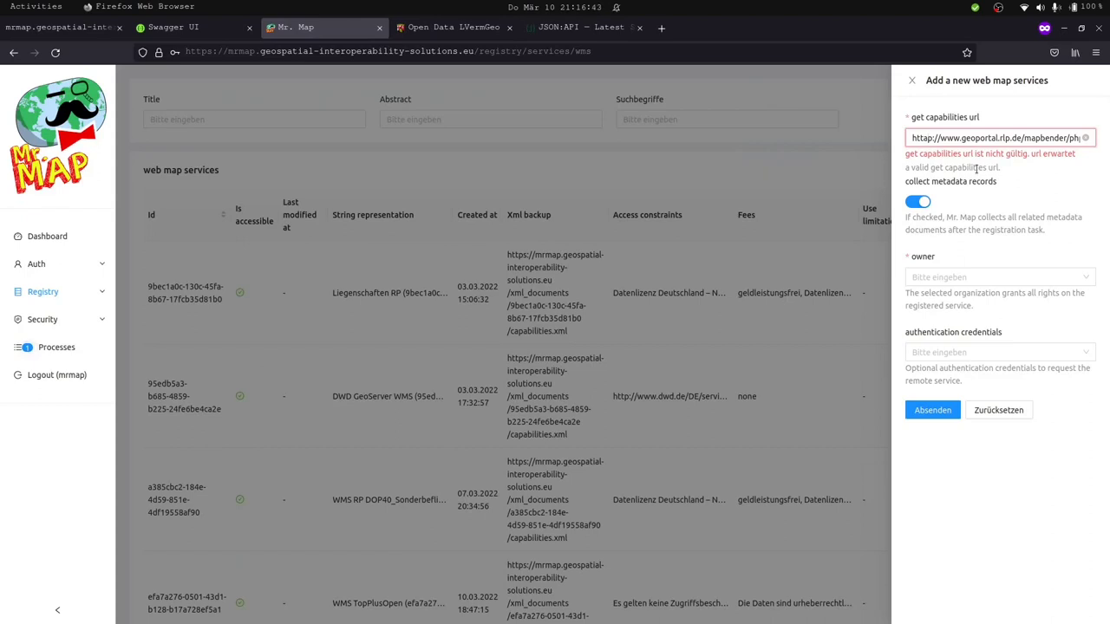
click(92, 27)
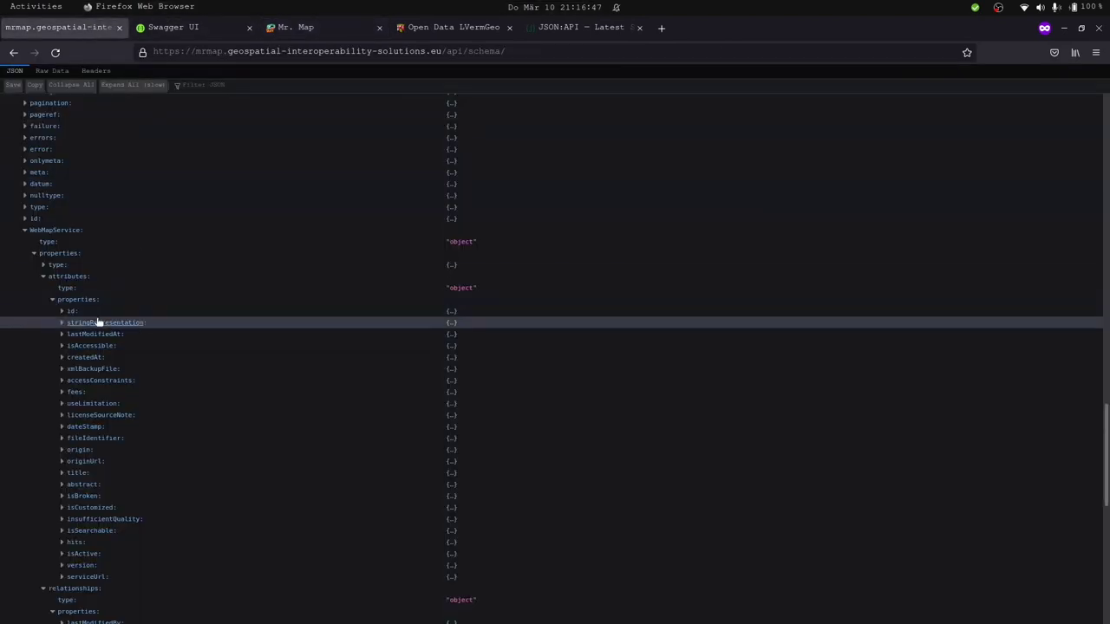
Expand the wms POST body's getCapabilitiesUrl to show type string, format uri.
scroll(98, 321, up, 20)
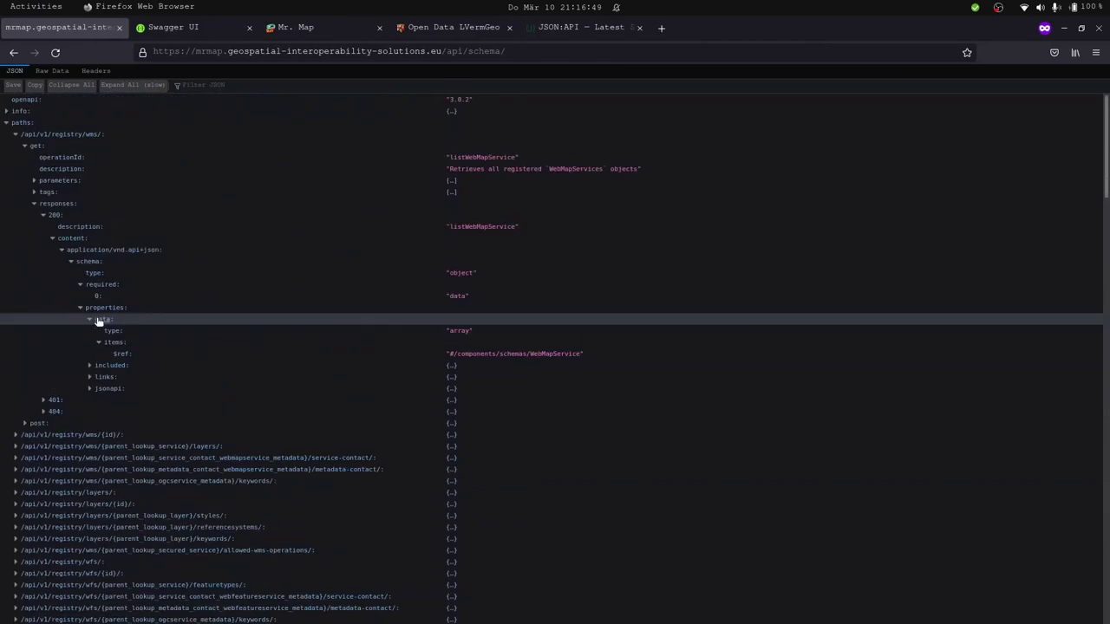
click(73, 423)
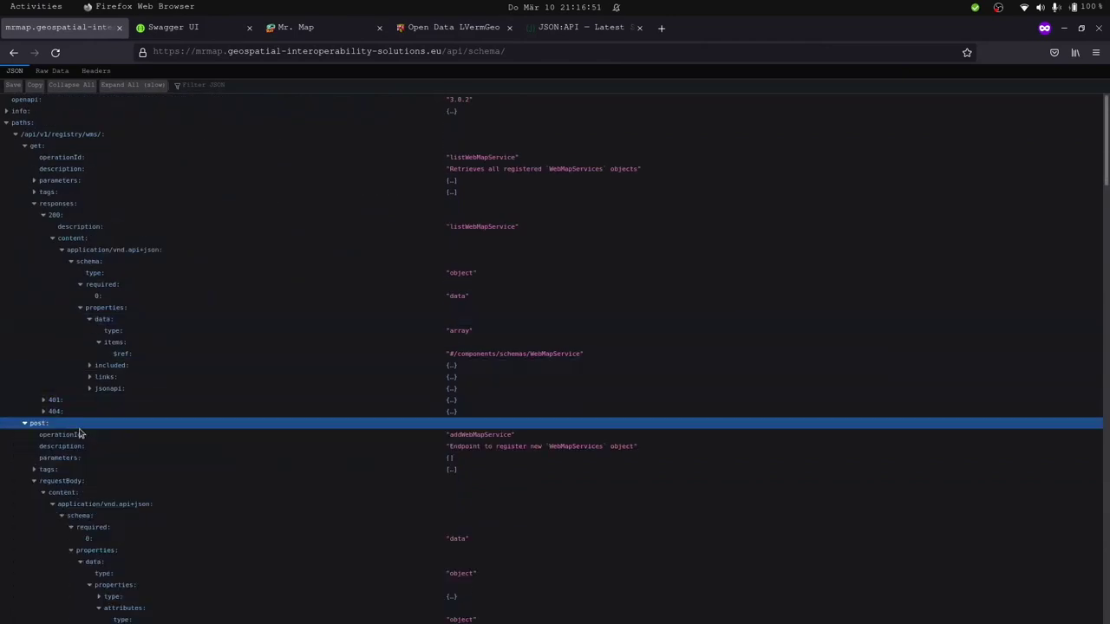
scroll(118, 507, down, 2)
scroll(119, 507, down, 4)
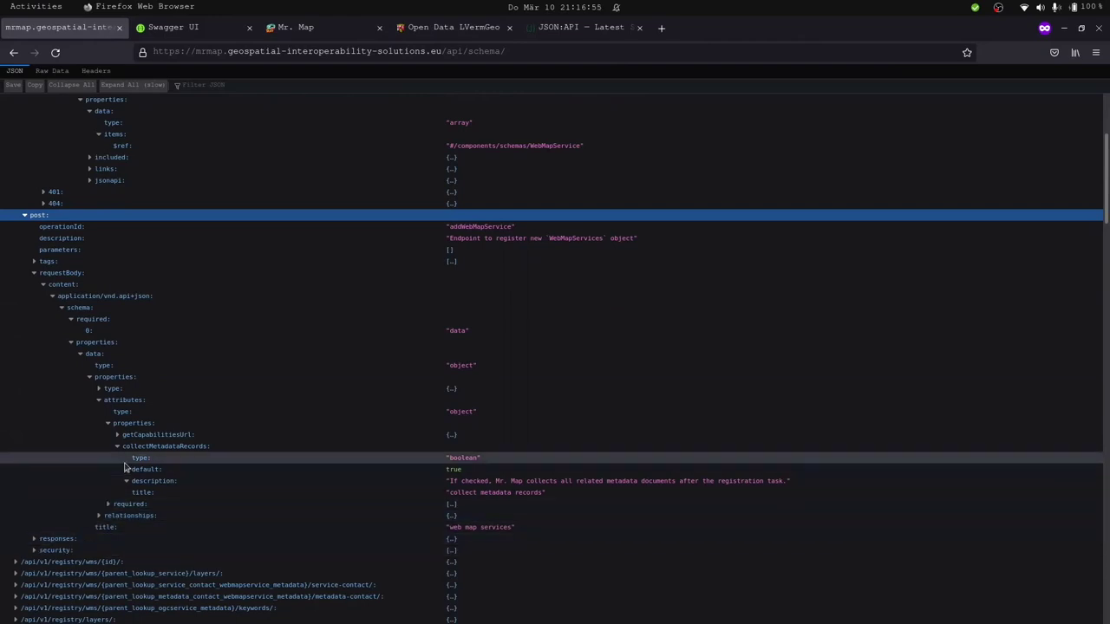
click(169, 435)
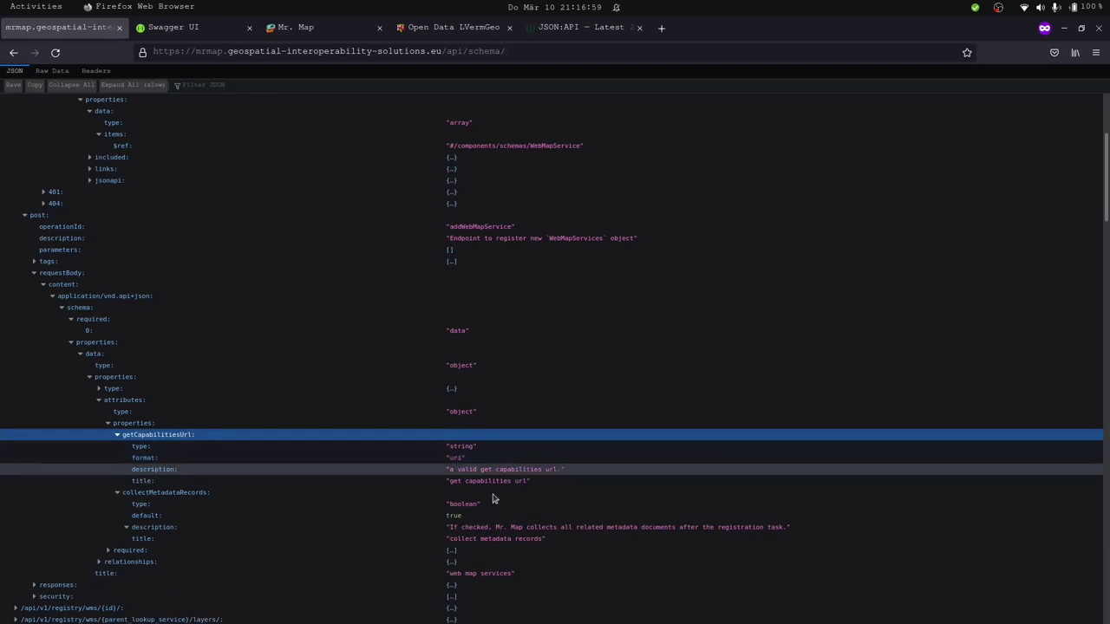
double_click(453, 458)
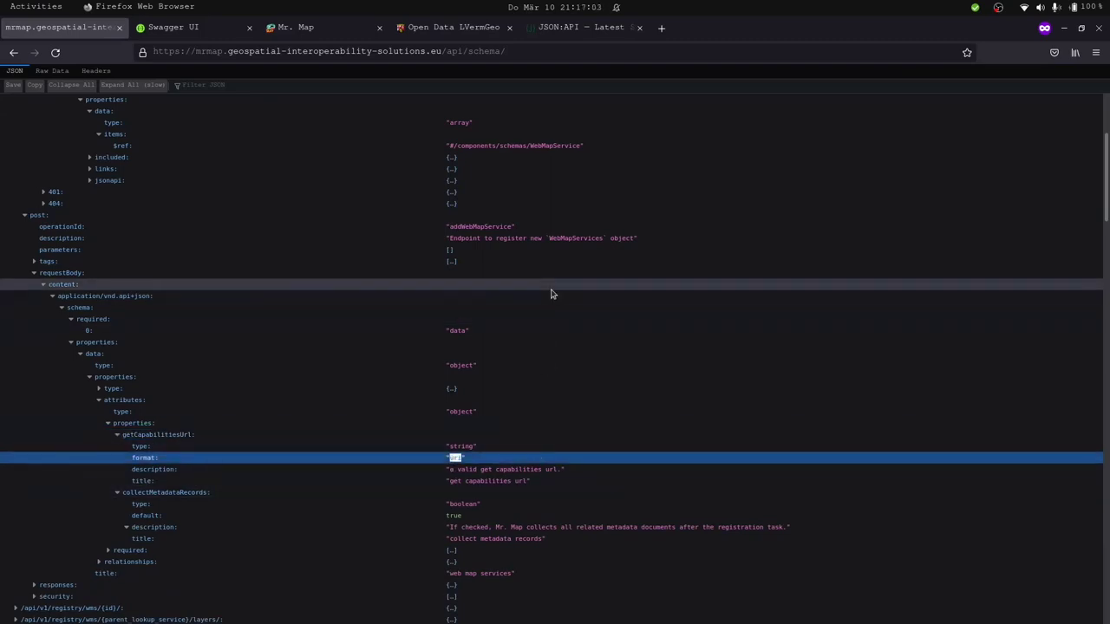
click(338, 29)
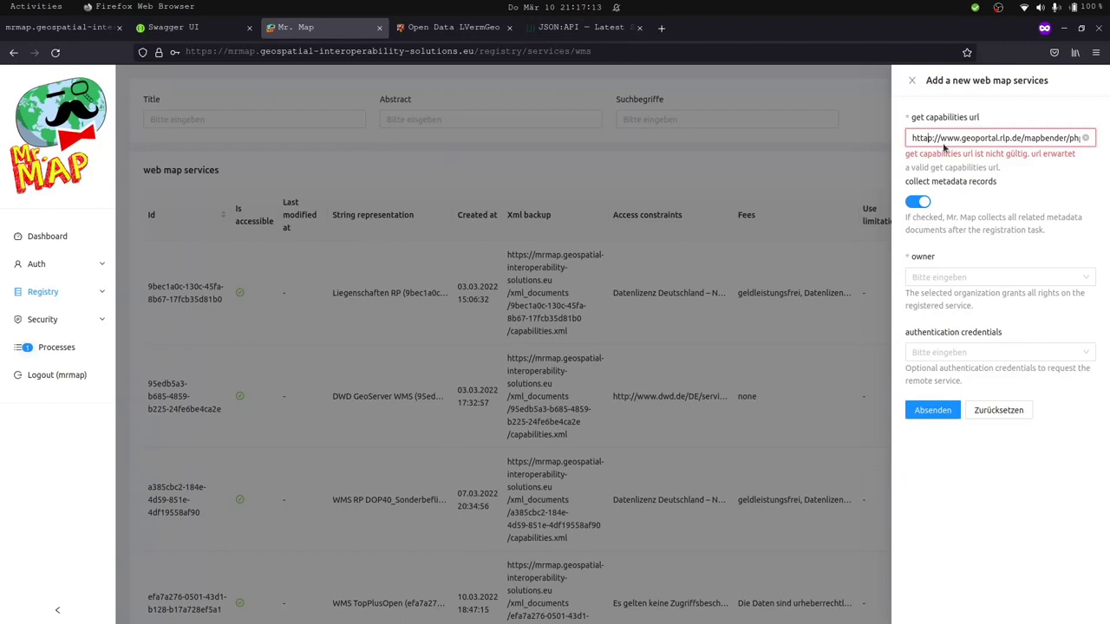
Fix the capabilities URL, re-enable metadata collection, and confirm collectMetadataRecords is boolean in the schema.
key(BackSpace)
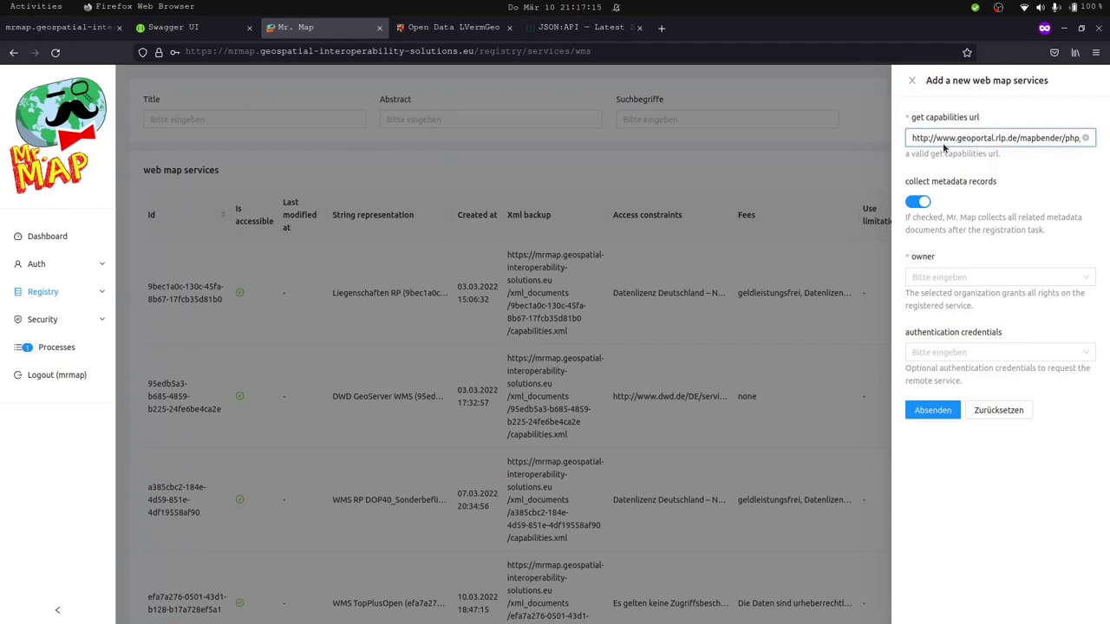
drag(912, 188, 947, 217)
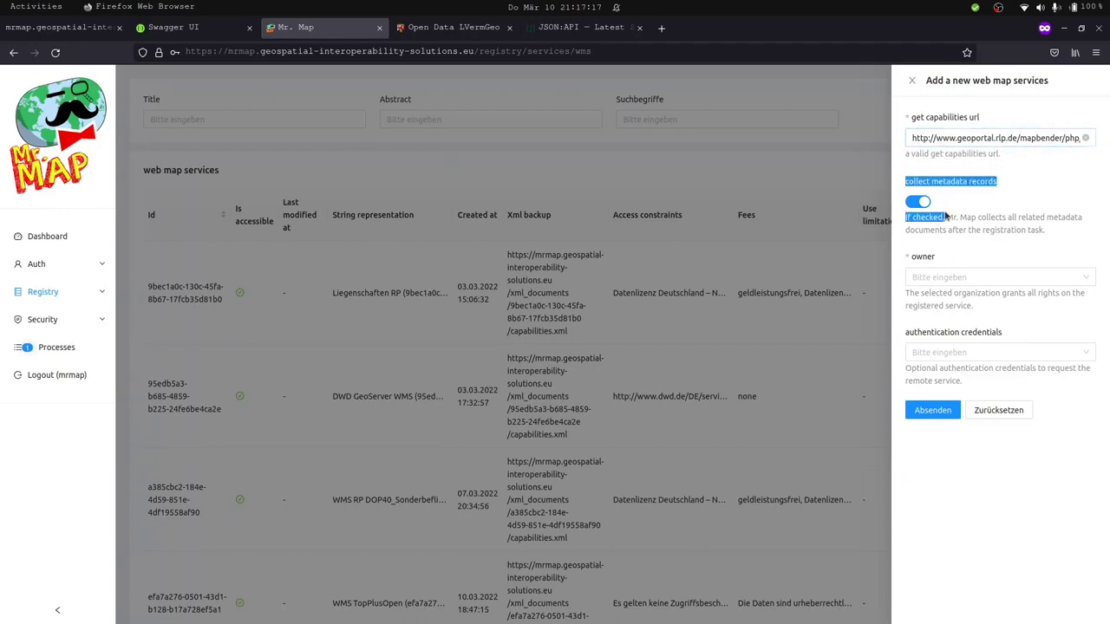
click(920, 203)
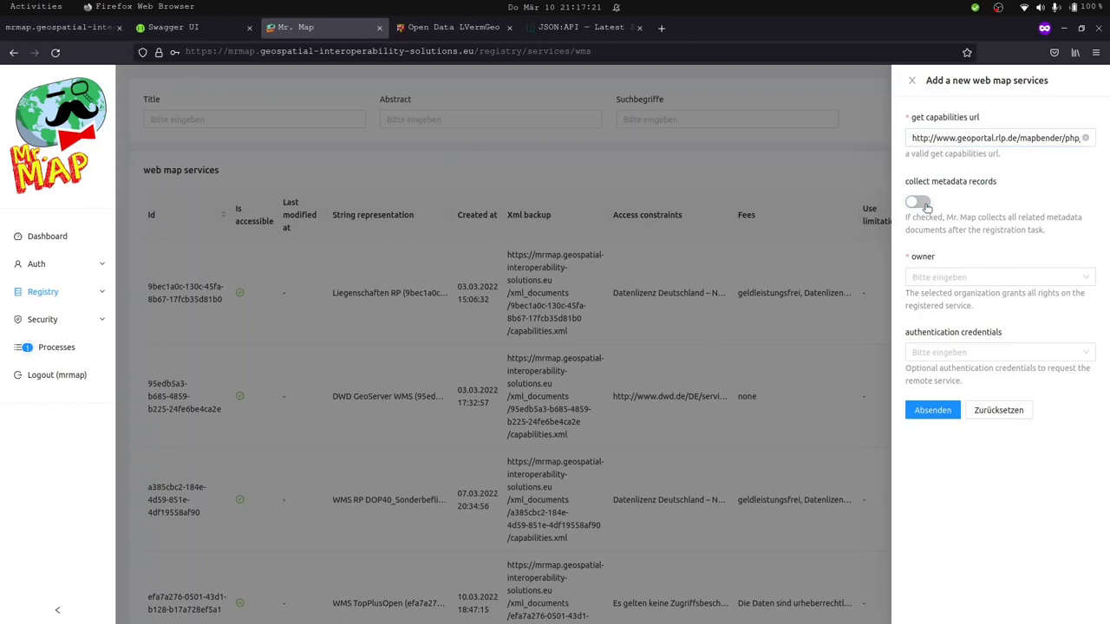
click(921, 203)
click(77, 31)
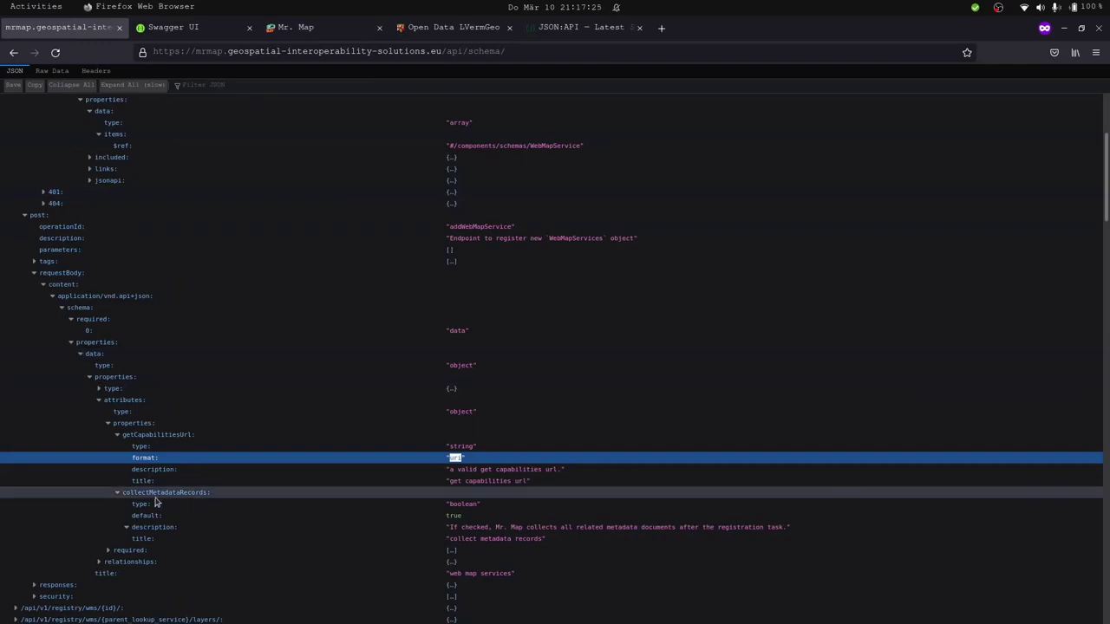
triple_click(466, 506)
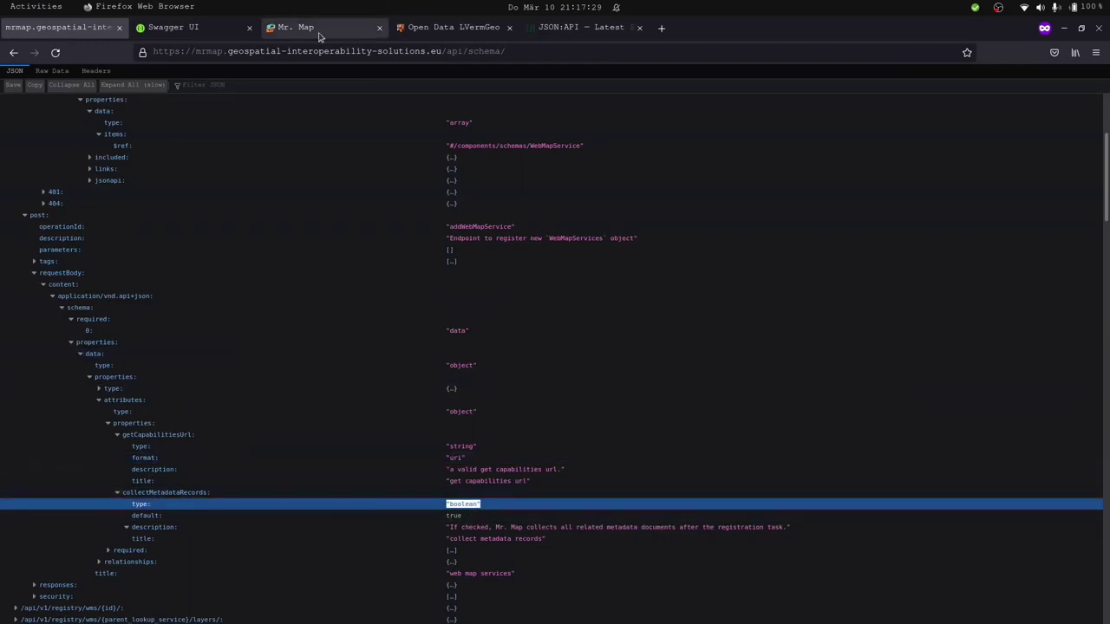
Return to the Mr. Map add-WMS form and show the available owner organizations.
click(299, 27)
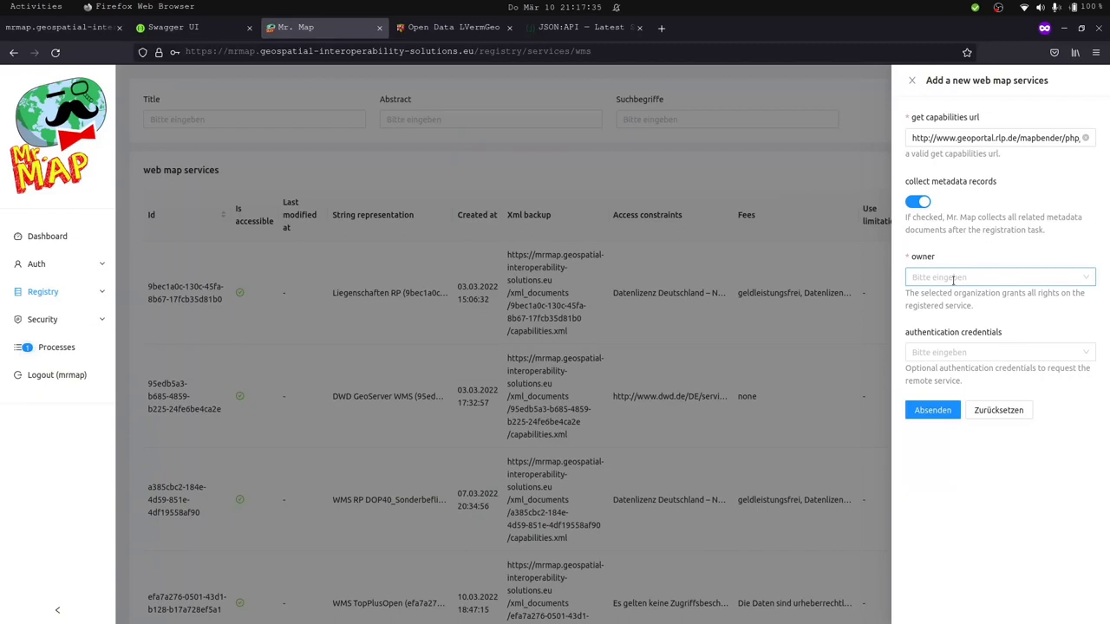
click(952, 279)
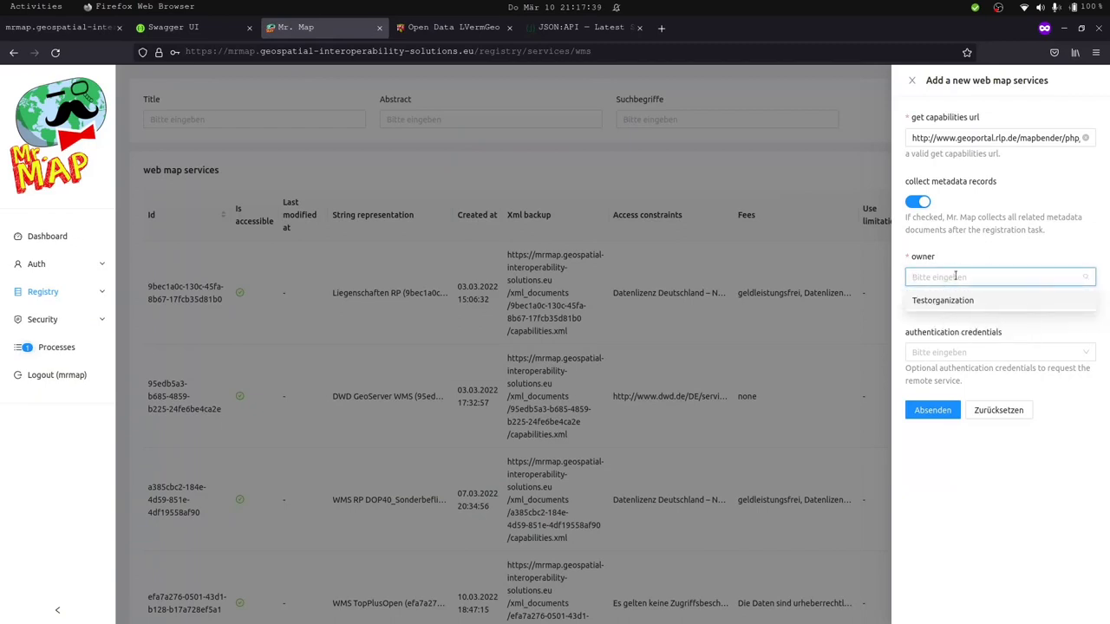
Search the owner list for 'test' and set Testorganization as the service owner.
text(qwe)
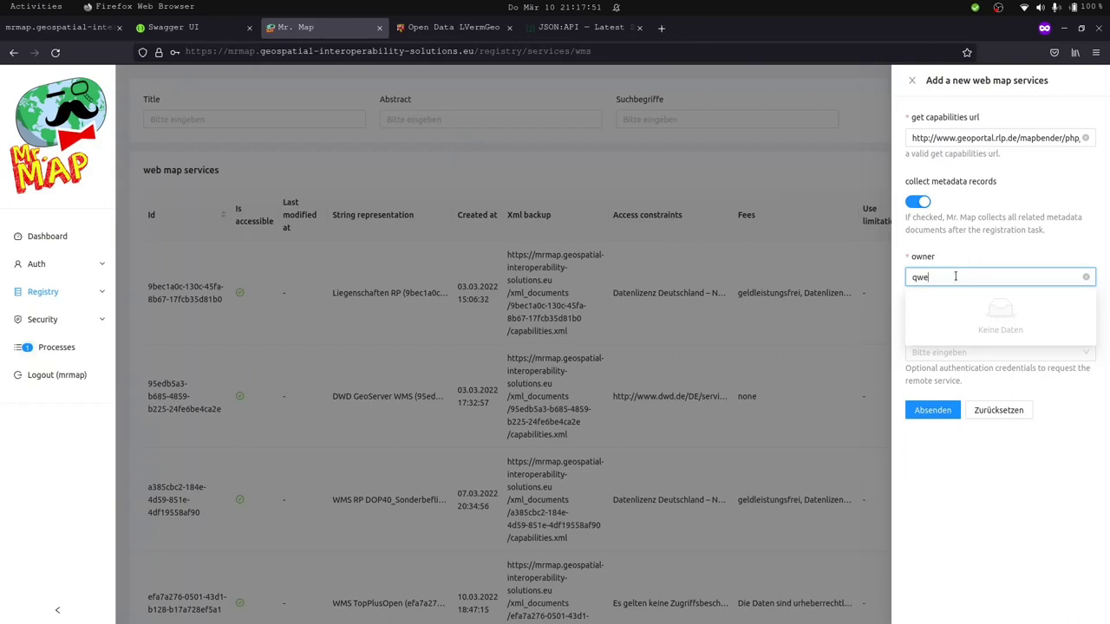
key(BackSpace)
key(BackSpace)
key(BackSpace)
text(test)
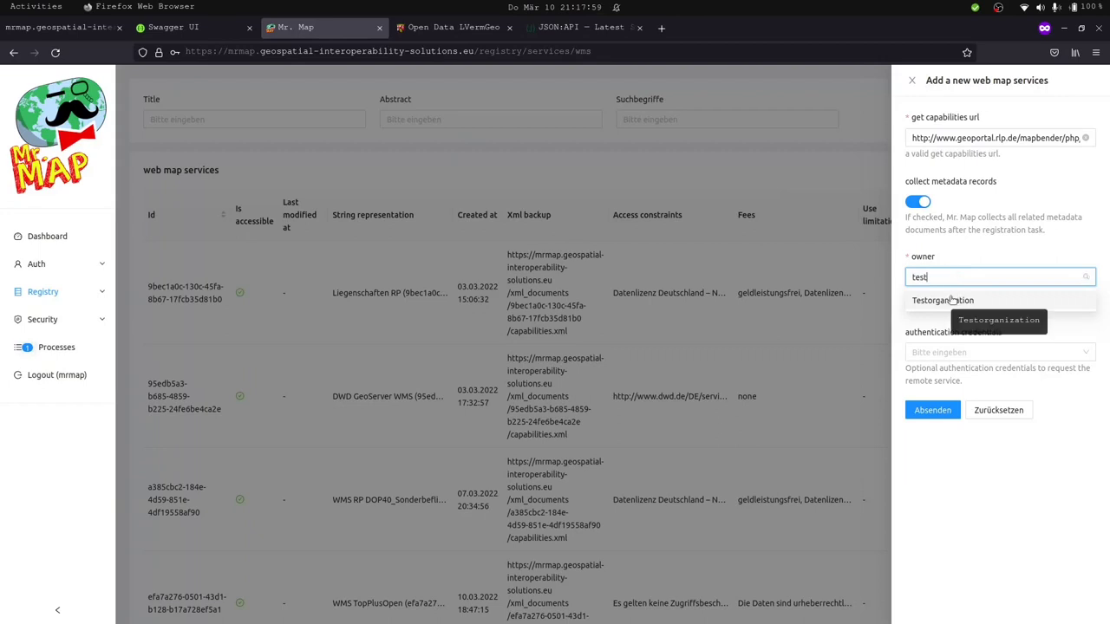
click(952, 299)
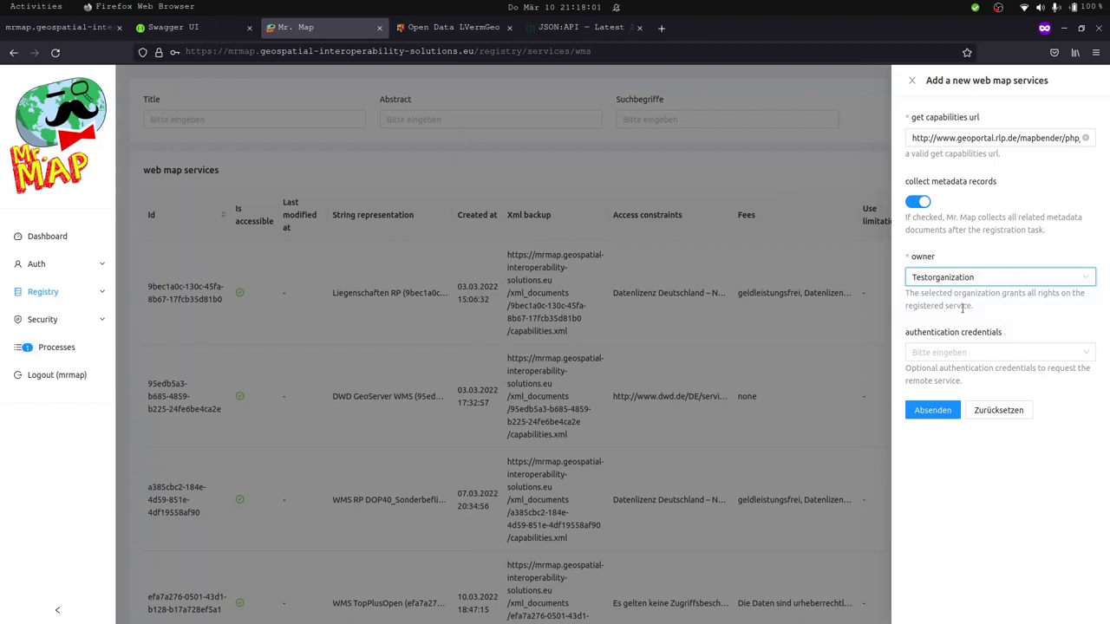
Expand the request schema's owner relationship type enum to reveal the Organization value.
click(90, 32)
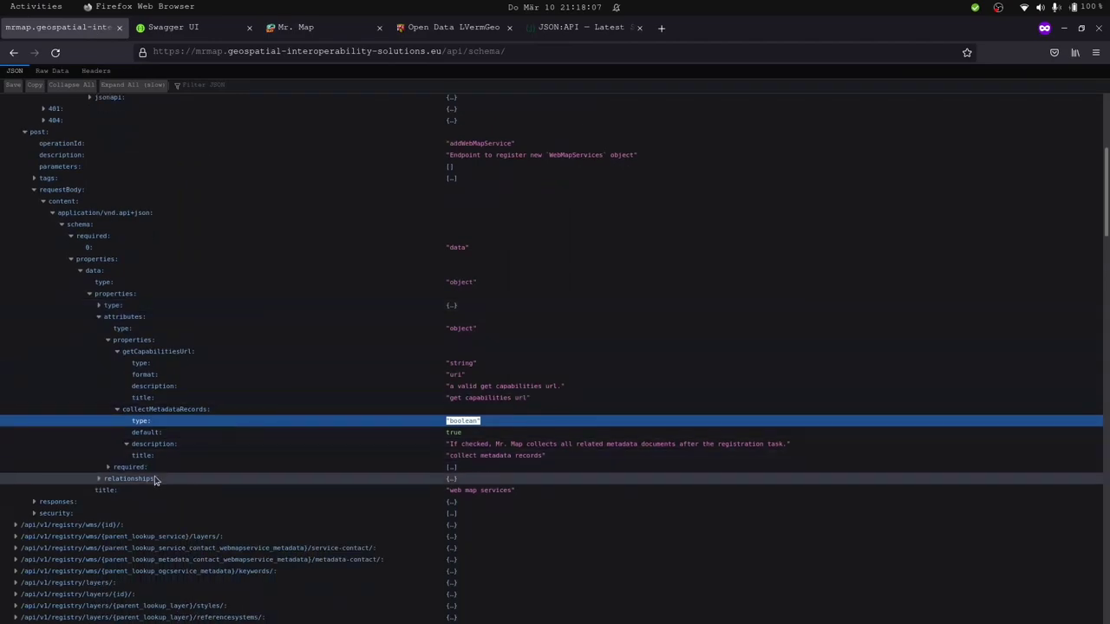
click(154, 478)
click(130, 503)
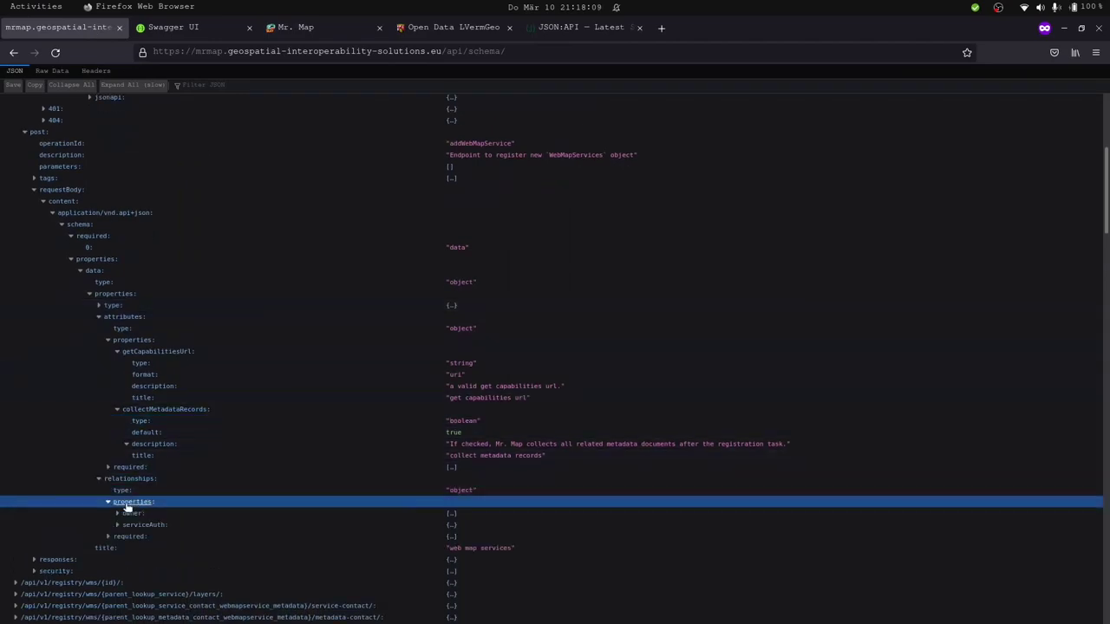
click(137, 514)
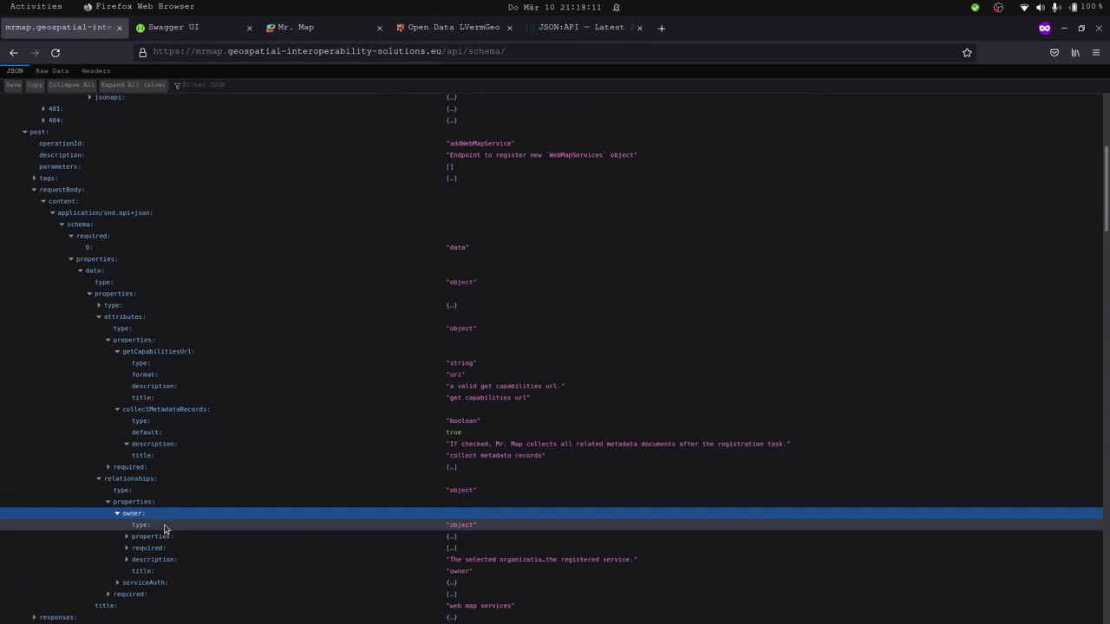
scroll(164, 527, down, 3)
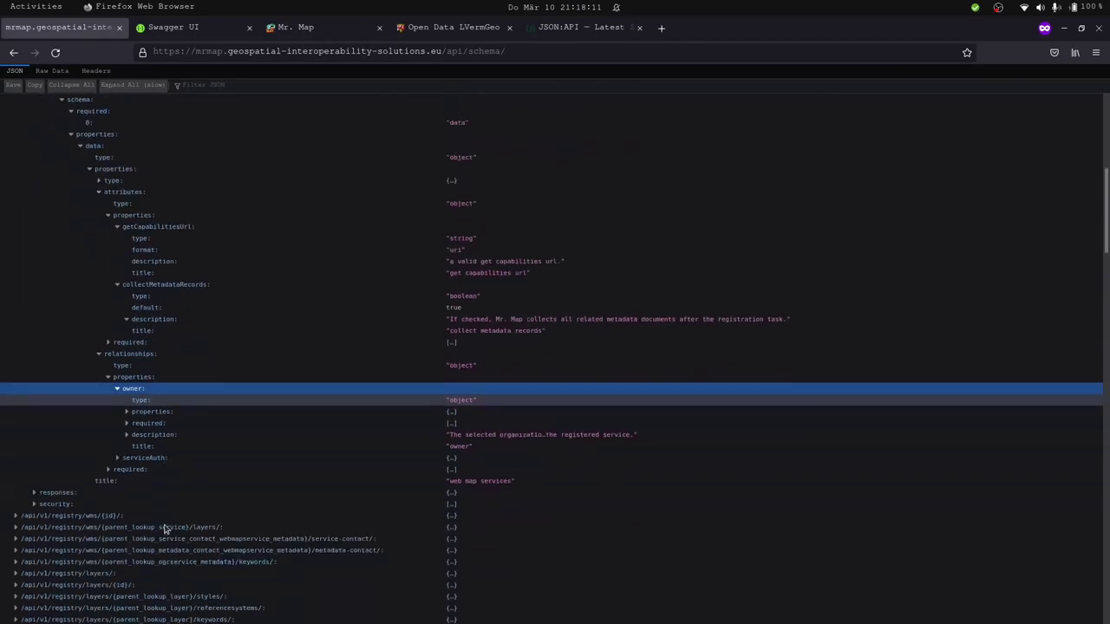
click(163, 412)
click(168, 433)
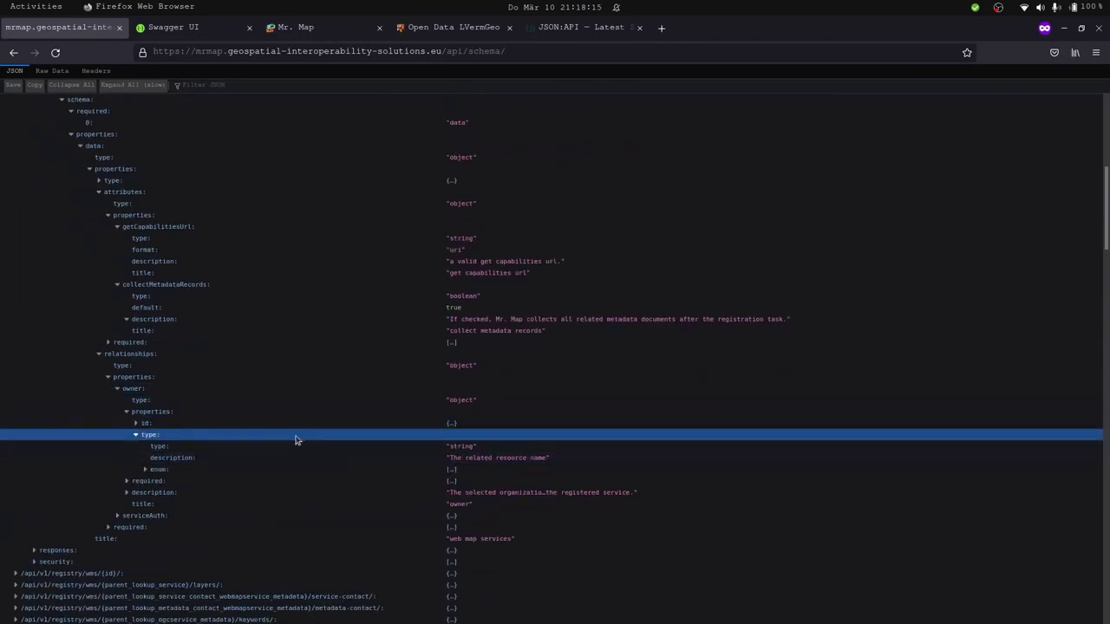
click(323, 475)
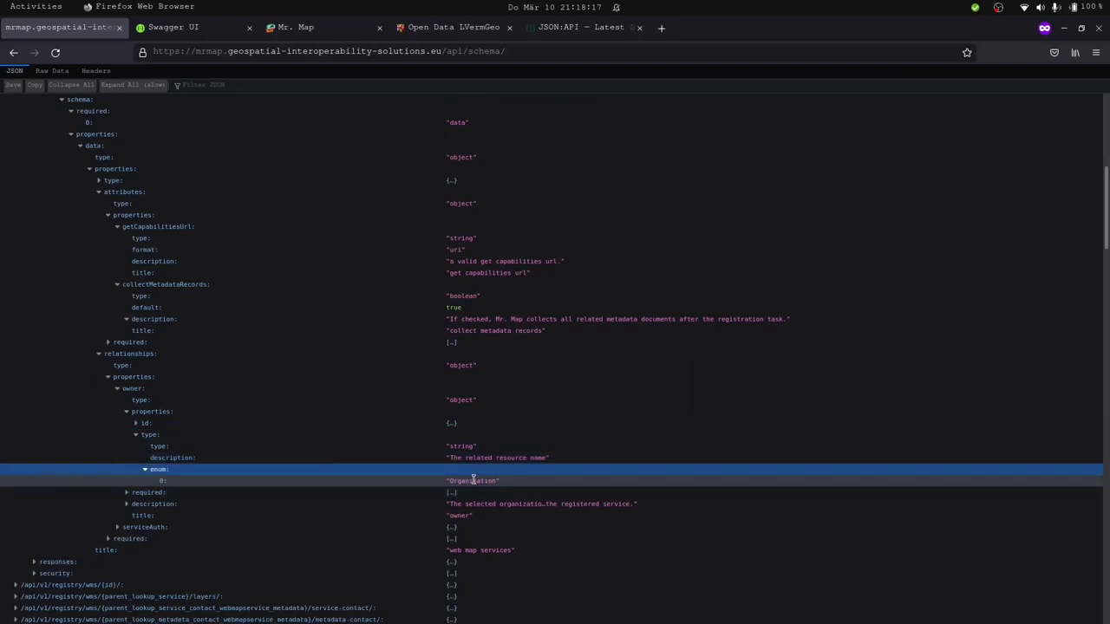
double_click(391, 483)
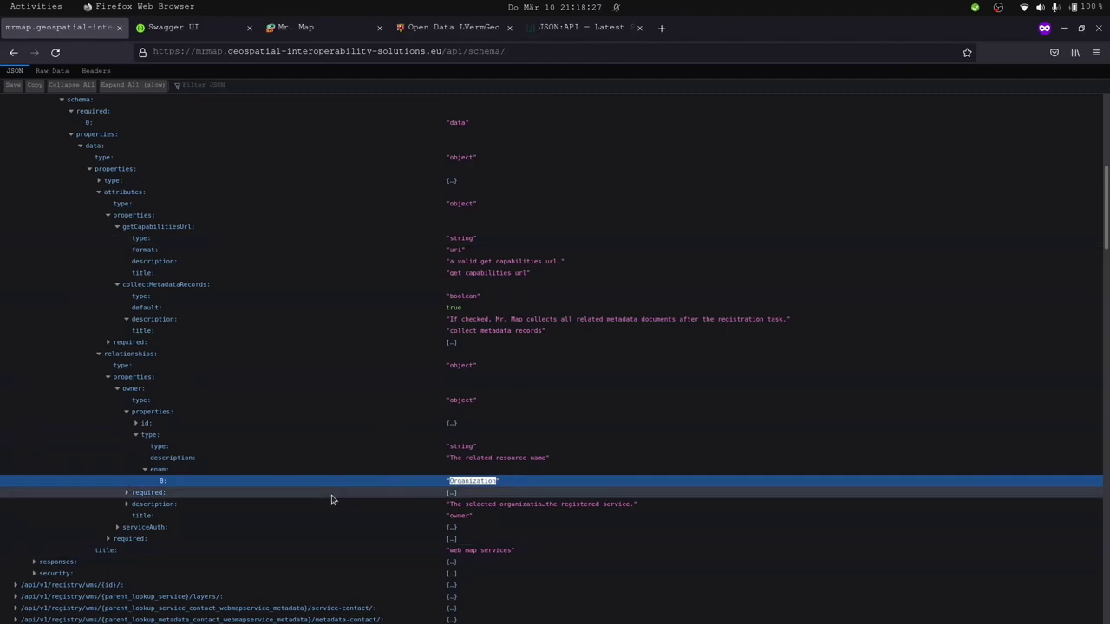
Select the addWebMapService operation id in the schema.
scroll(331, 500, down, 5)
scroll(331, 500, up, 9)
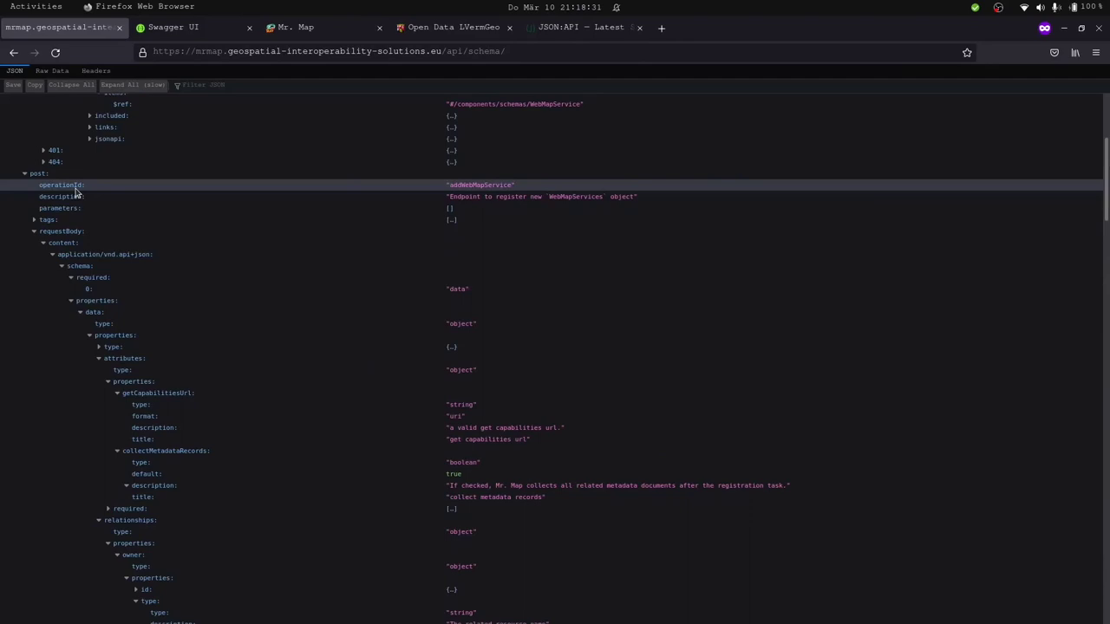
drag(527, 188, 431, 186)
double_click(485, 185)
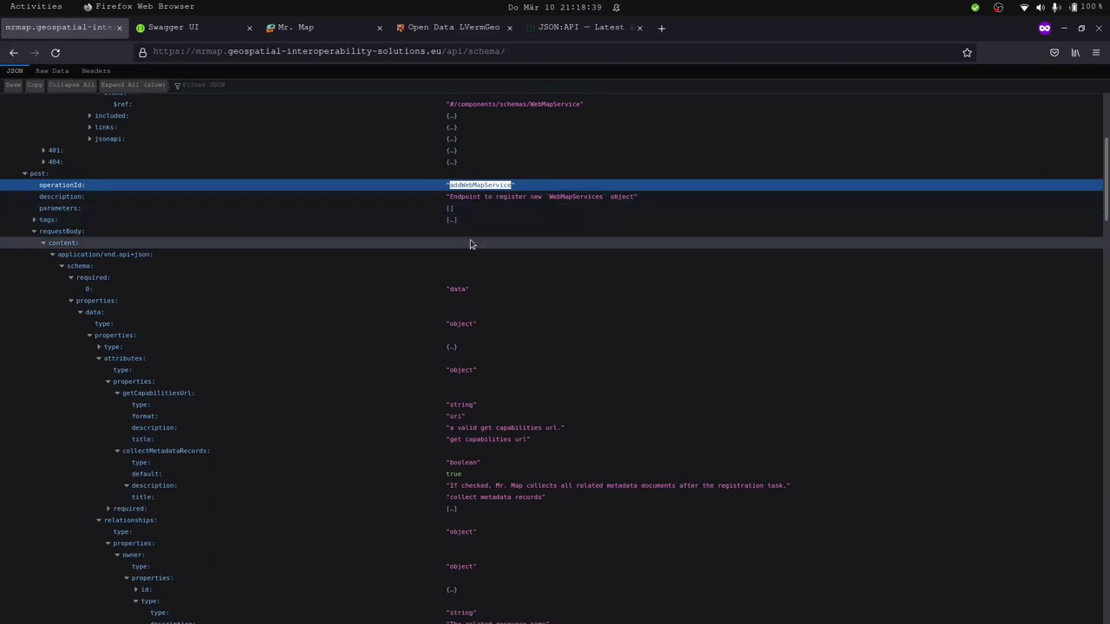
scroll(479, 240, up, 5)
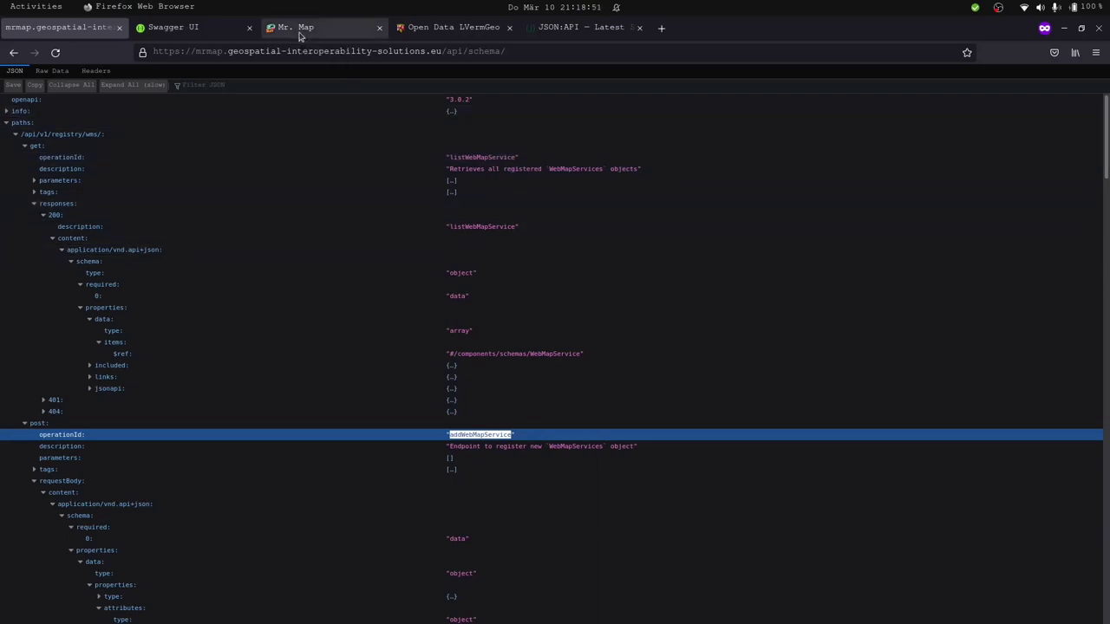
click(300, 35)
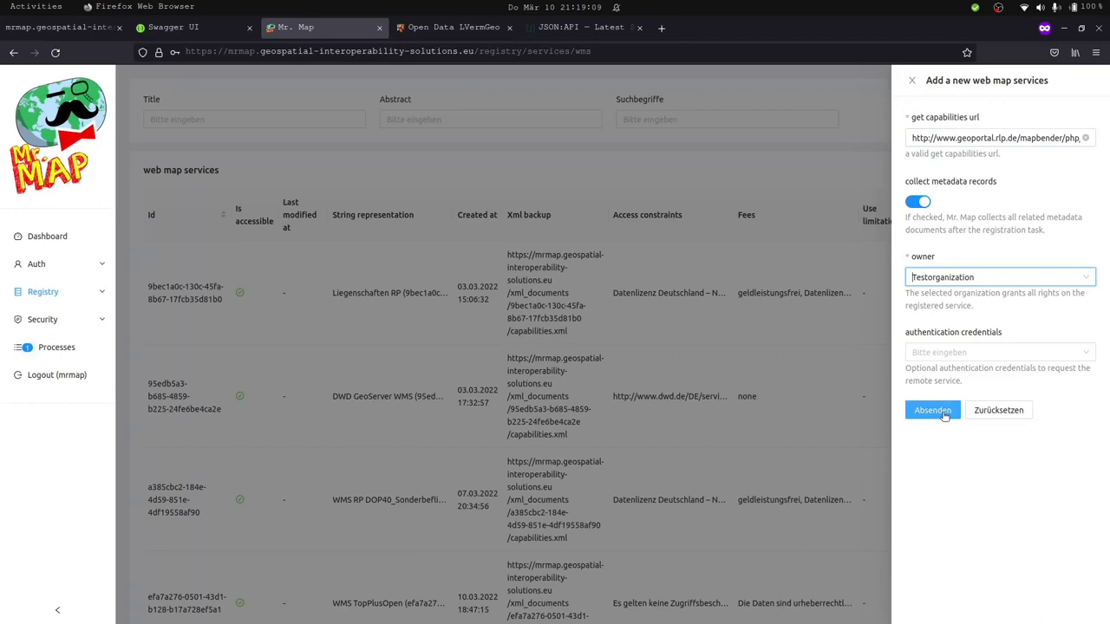
Submit the new web map service with Absenden.
click(933, 410)
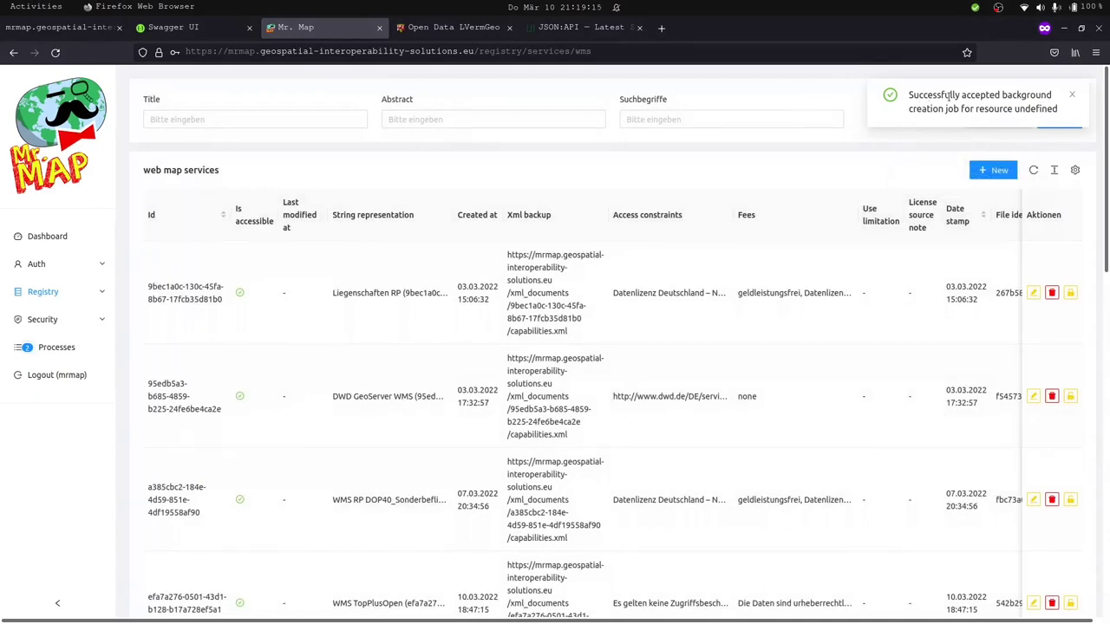
Refresh the WMS list and locate the new WMS RP DTK50 entry at the bottom.
click(1072, 96)
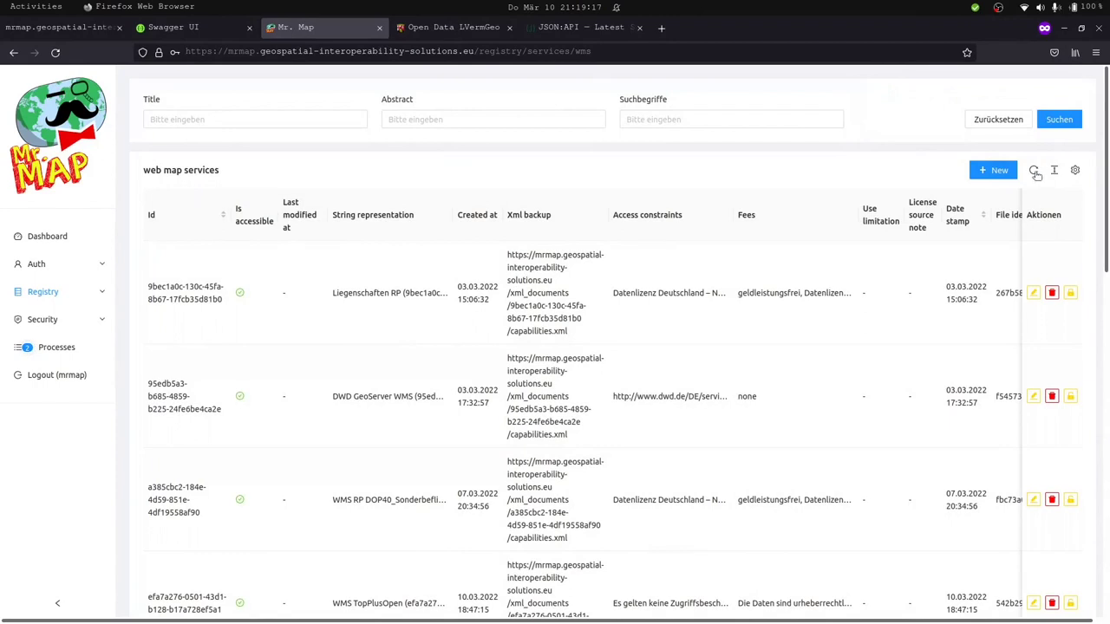
click(1035, 173)
scroll(603, 396, down, 12)
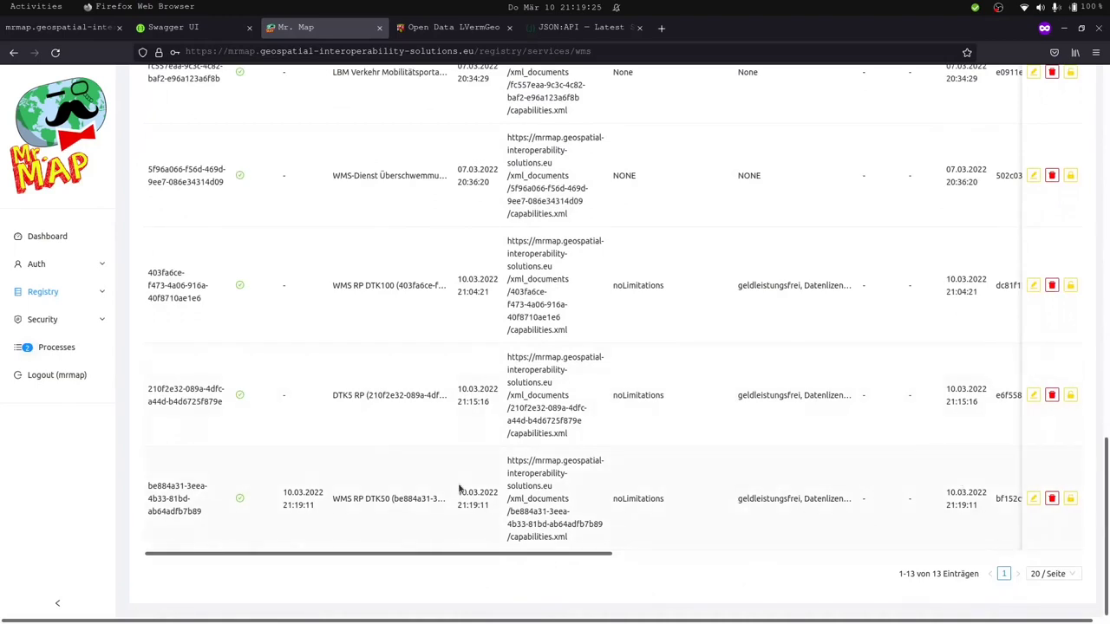
drag(339, 498, 391, 498)
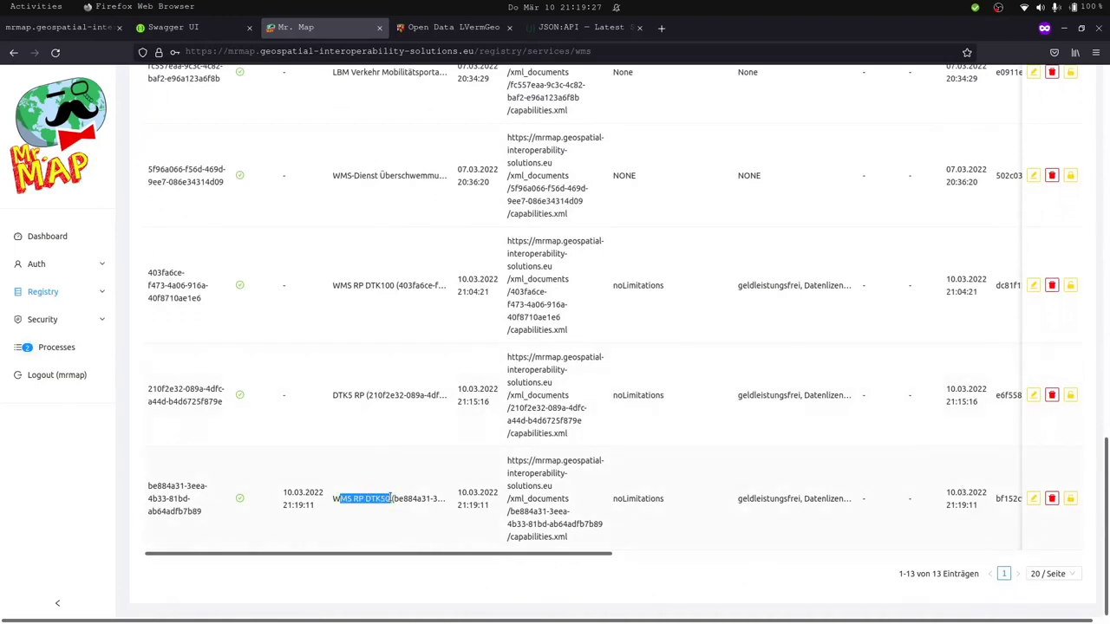